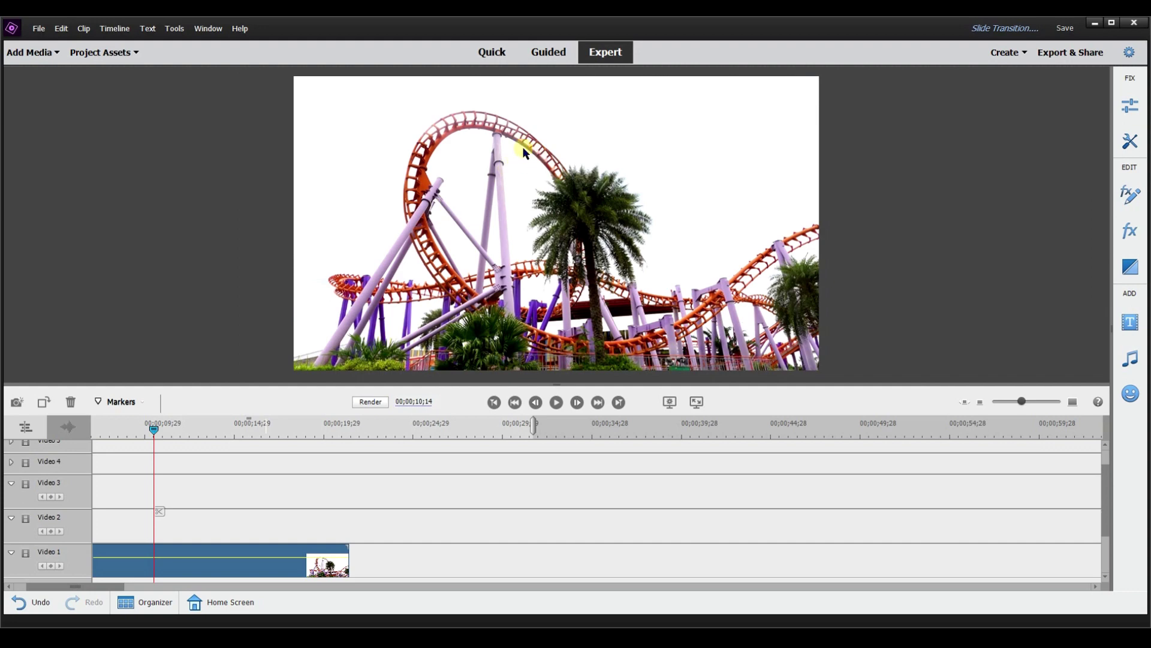
# Place the Roller Coaster 1 clip on Video 2, overlapping the end of the Video 1 clip, and move the playhead onto it.
pyautogui.click(101, 52)
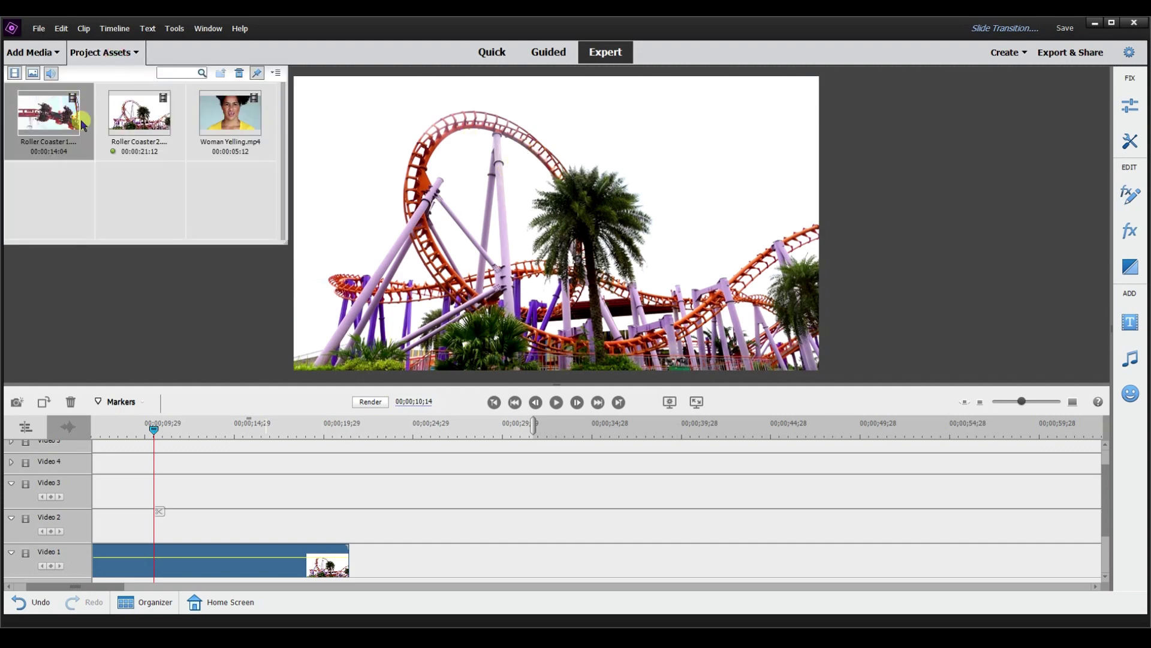
pyautogui.moveTo(69, 128); pyautogui.dragTo(219, 521)
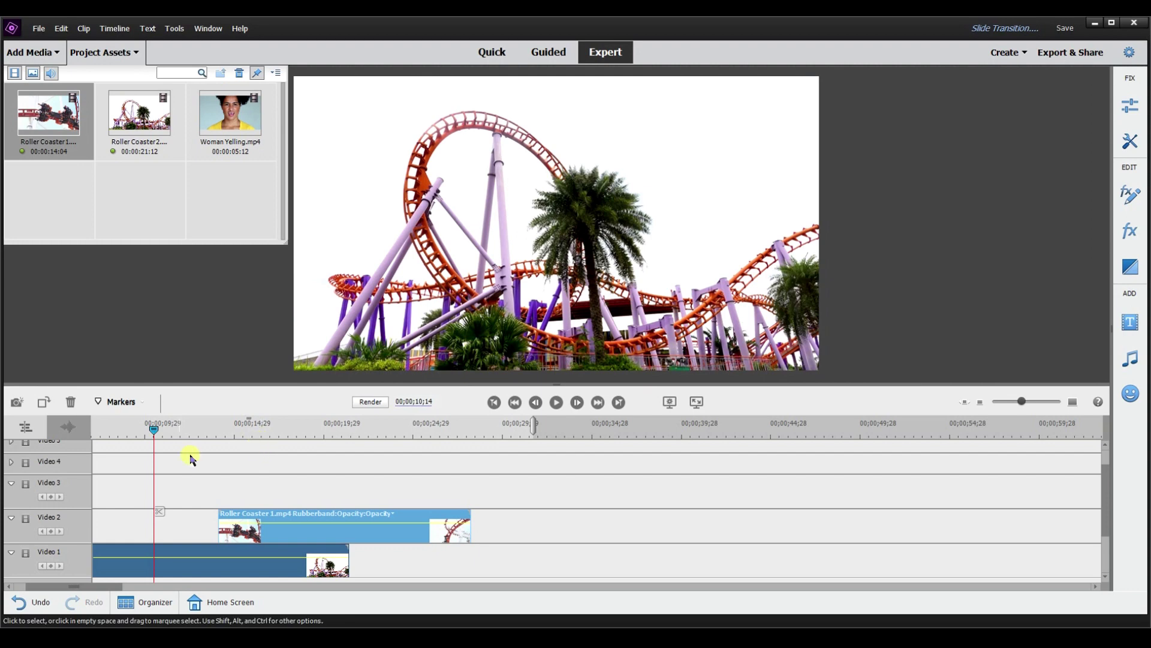
pyautogui.moveTo(154, 428); pyautogui.dragTo(244, 424)
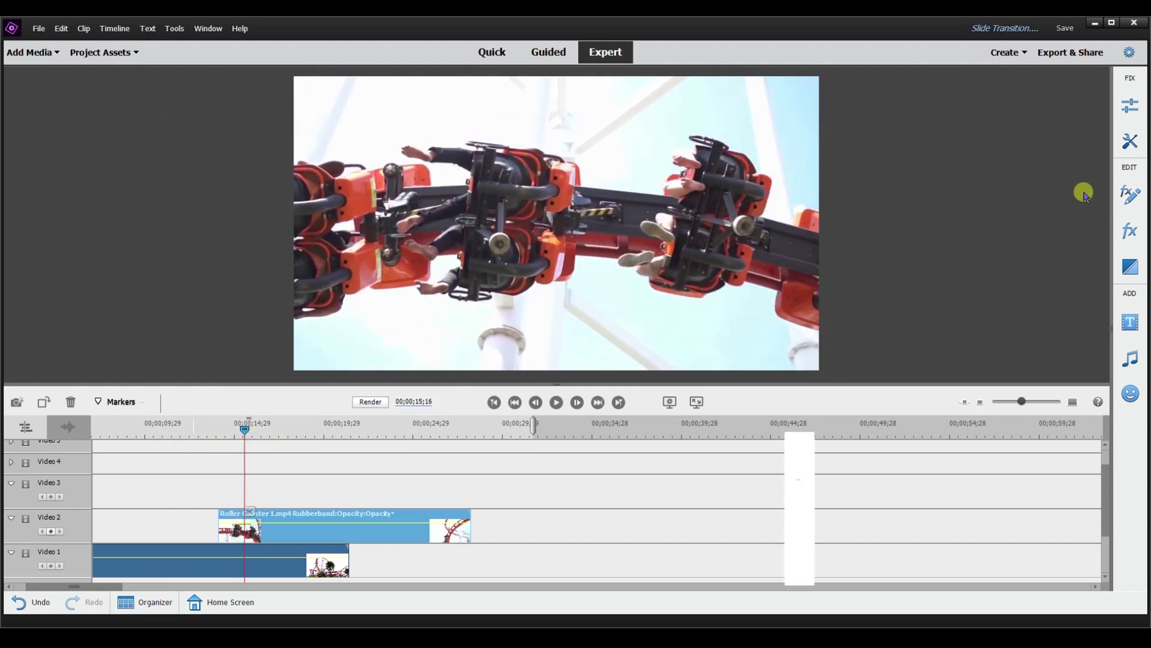
# Find the Crop video effect and apply it to the Roller Coaster 1 clip on Video 2.
pyautogui.click(1125, 234)
pyautogui.click(1091, 117)
pyautogui.write('crop')
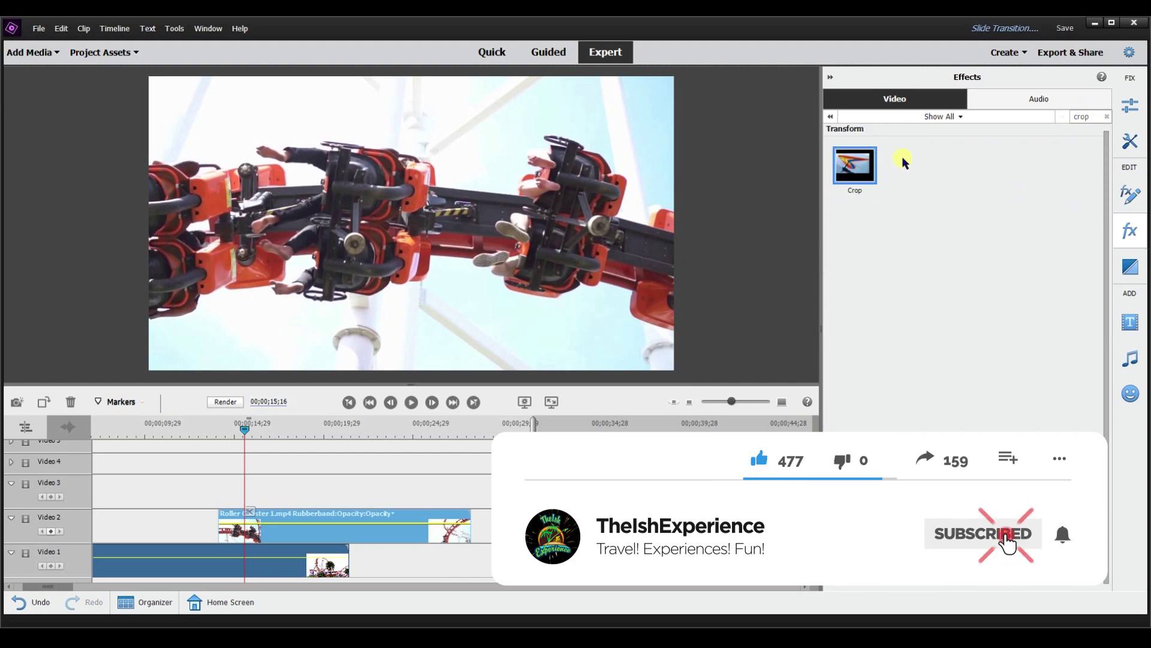
pyautogui.moveTo(425, 315); pyautogui.dragTo(360, 348)
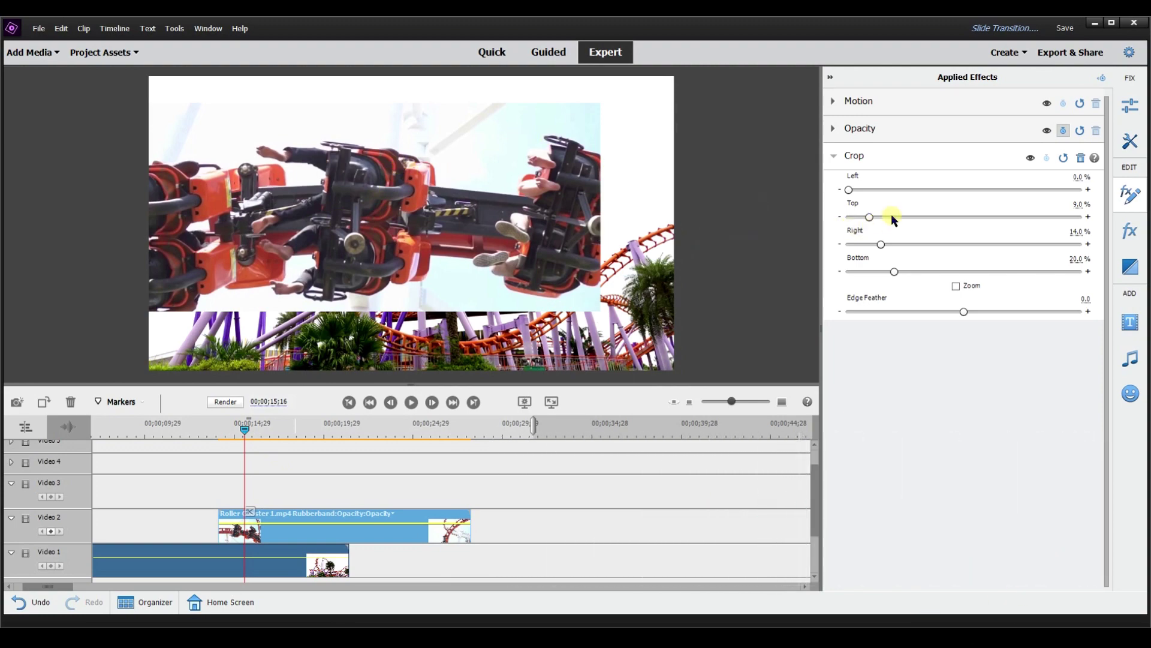
# Reset the Crop effect's Top, Right and Bottom values to 0%.
pyautogui.click(1084, 206)
pyautogui.write('0')
pyautogui.click(1076, 231)
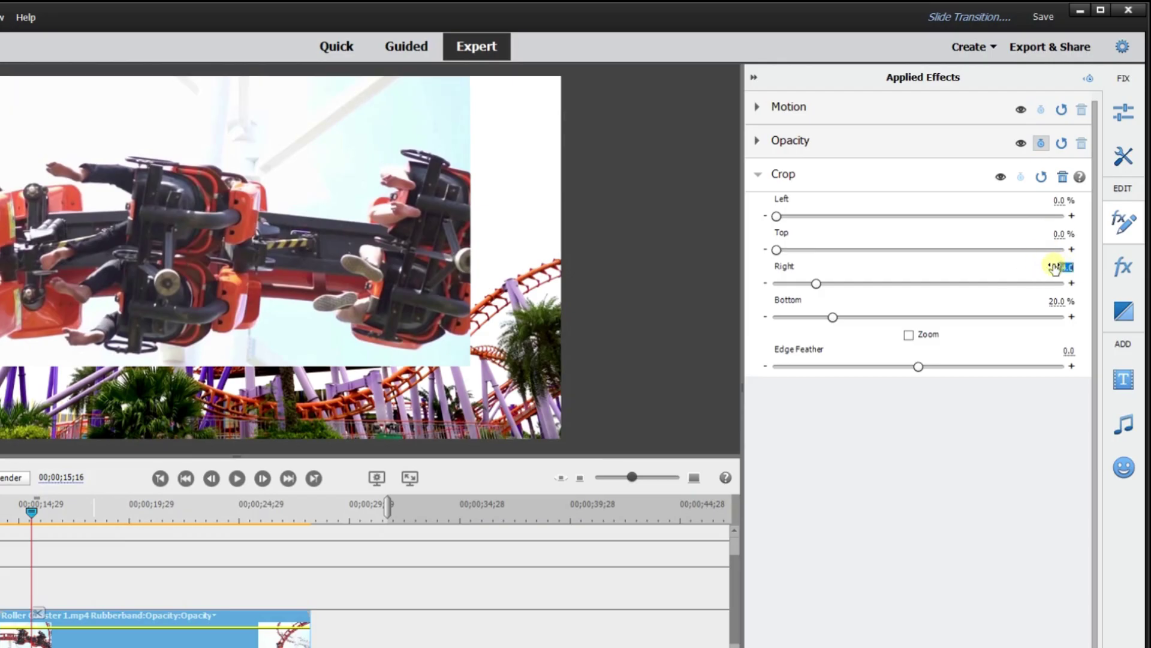
pyautogui.write('0')
pyautogui.click(1054, 300)
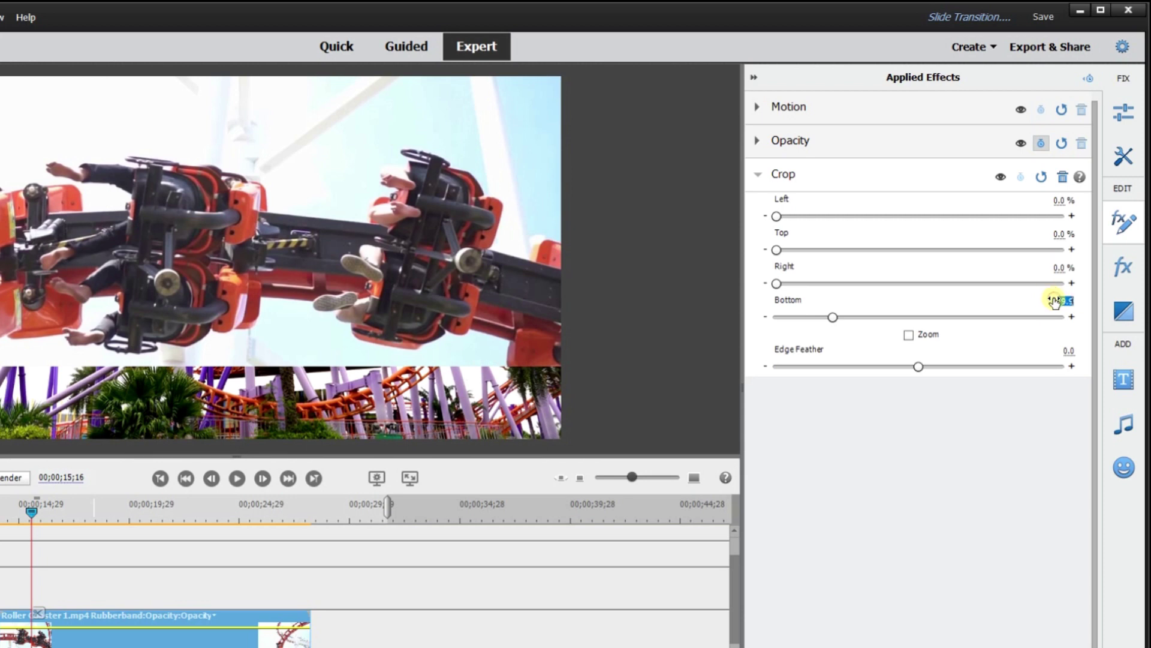
pyautogui.write('0')
pyautogui.press('Return')
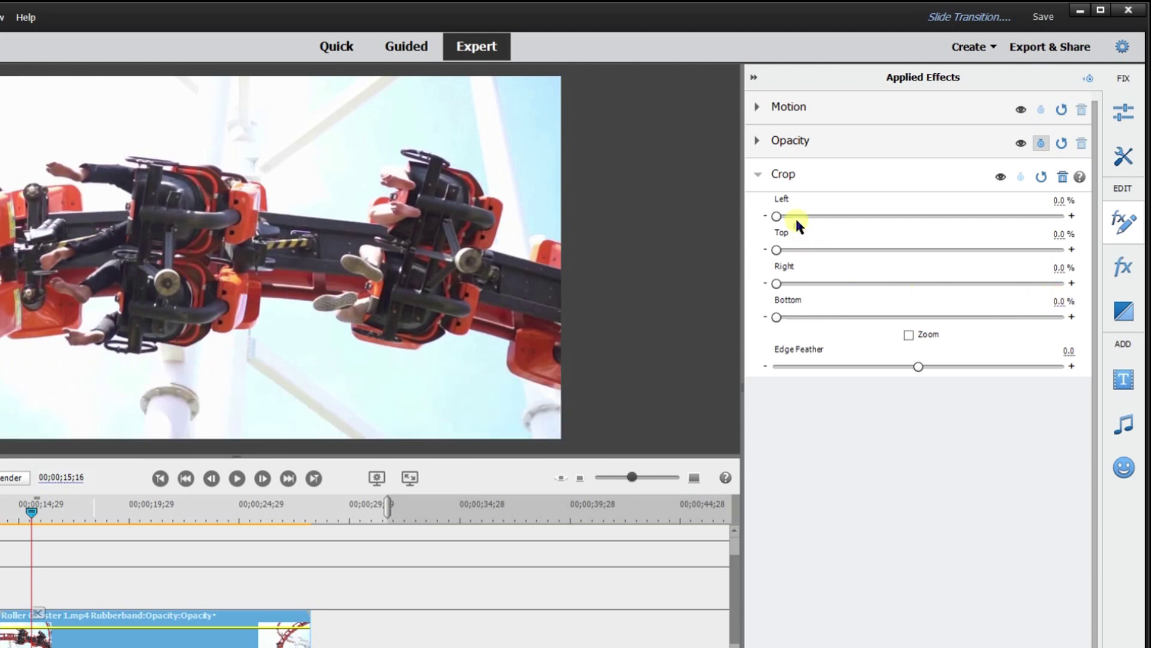
# Set the Crop effect's Bottom value to 50% so only the upper half of the clip shows.
pyautogui.click(1054, 296)
pyautogui.write('50')
pyautogui.press('Return')
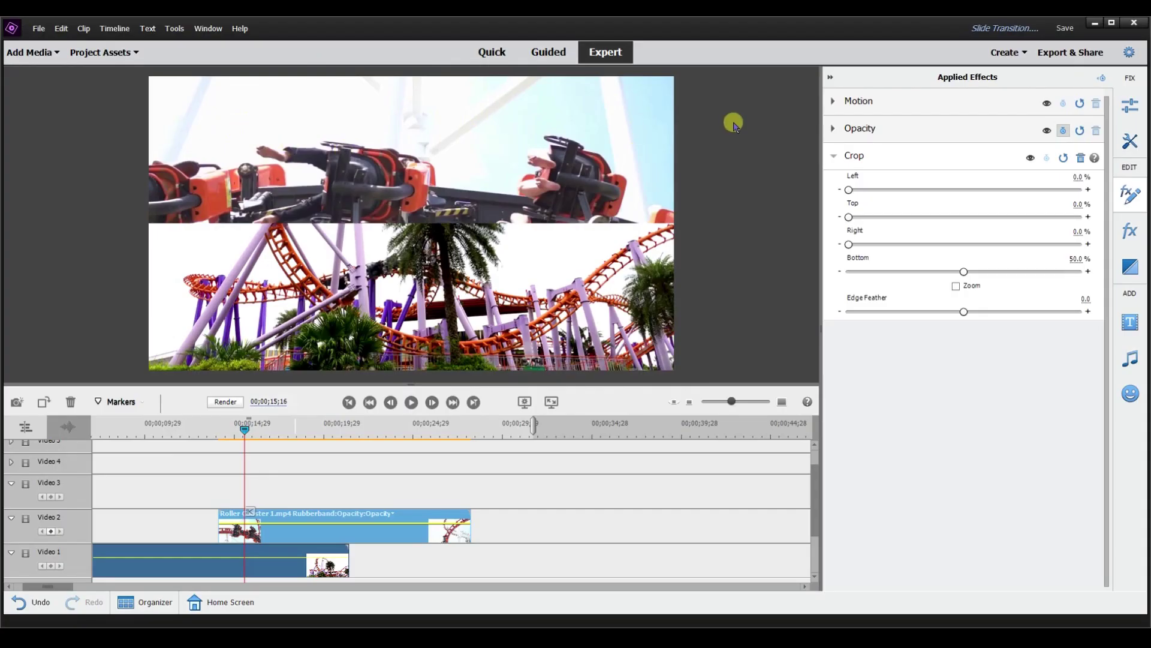
# Show the keyframe controls, keyframe the Left crop at 0% partway into the clip, and set it to 100% near the clip's start.
pyautogui.click(1101, 78)
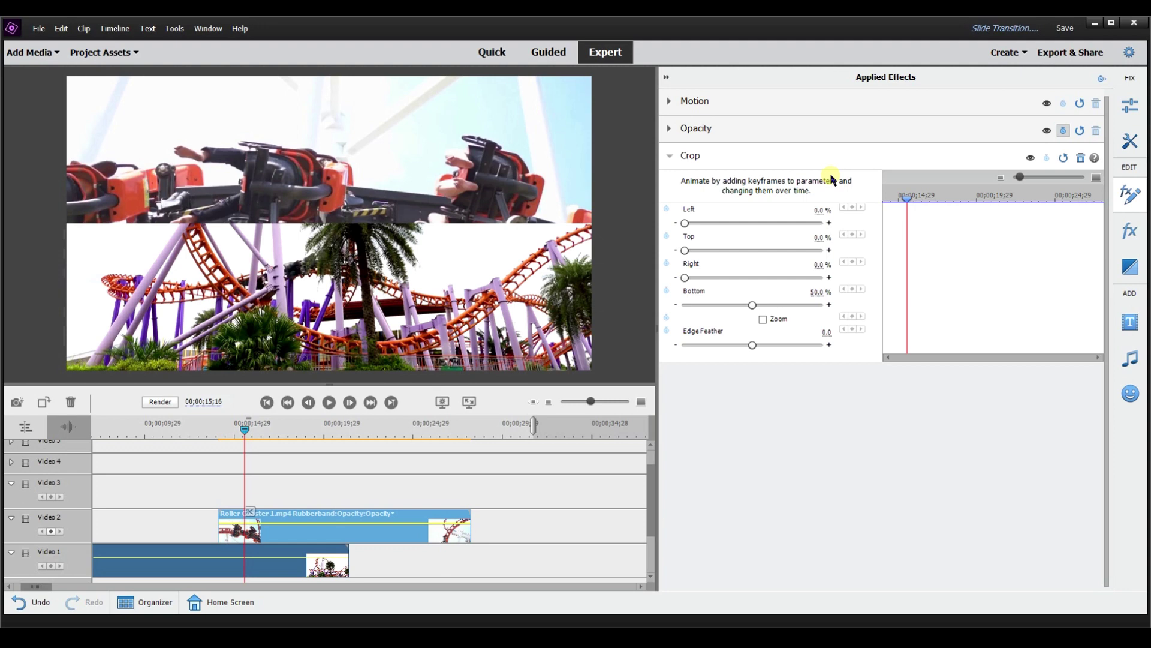
pyautogui.click(667, 206)
pyautogui.moveTo(905, 196); pyautogui.dragTo(900, 196)
pyautogui.click(816, 209)
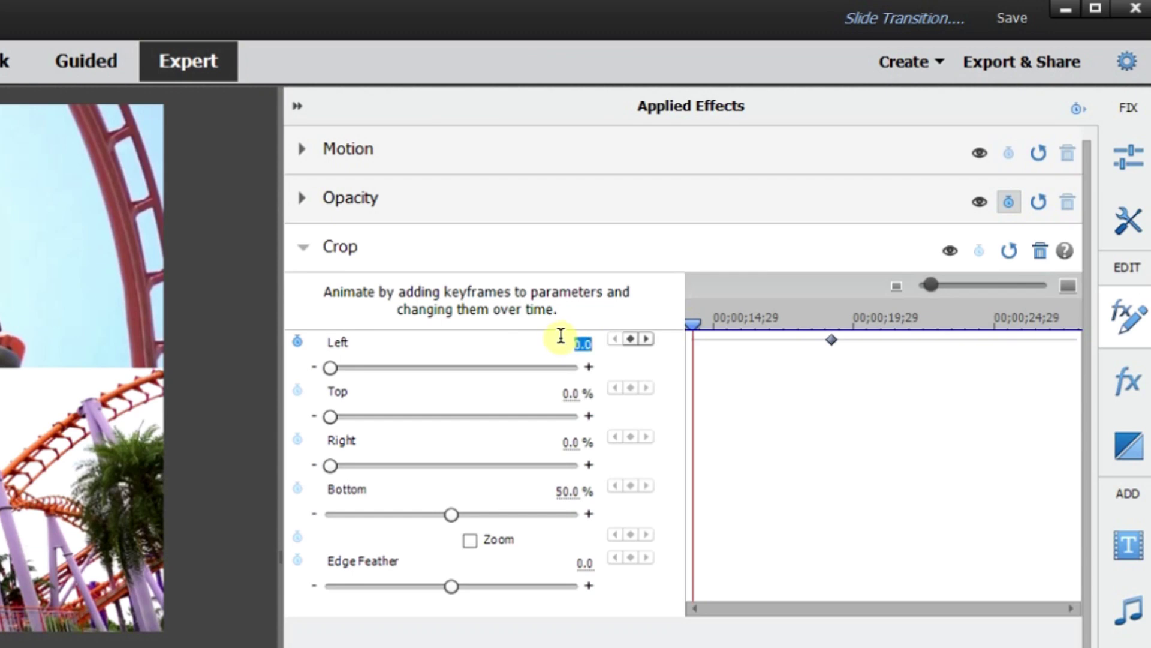
pyautogui.write('100')
pyautogui.press('Return')
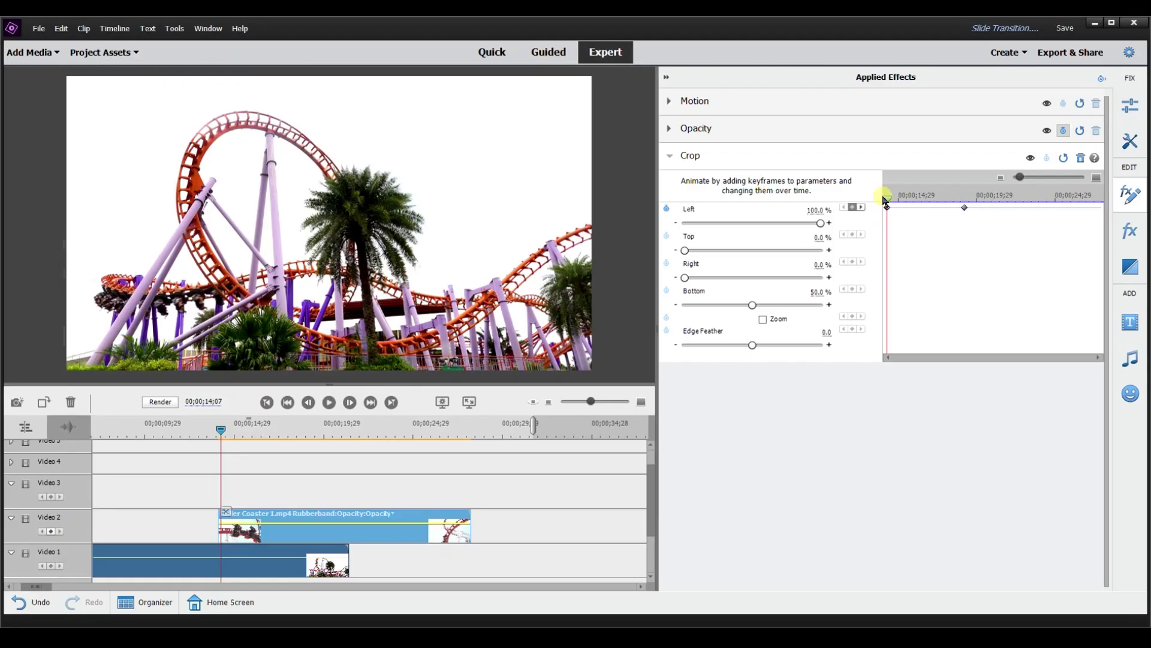
# Preview the Left crop animation and move its ending keyframe earlier, to about 00;00;16;17, for a faster slide.
pyautogui.moveTo(886, 199)
pyautogui.mouseDown()
pyautogui.moveTo(969, 207)
pyautogui.moveTo(889, 207)
pyautogui.mouseUp()
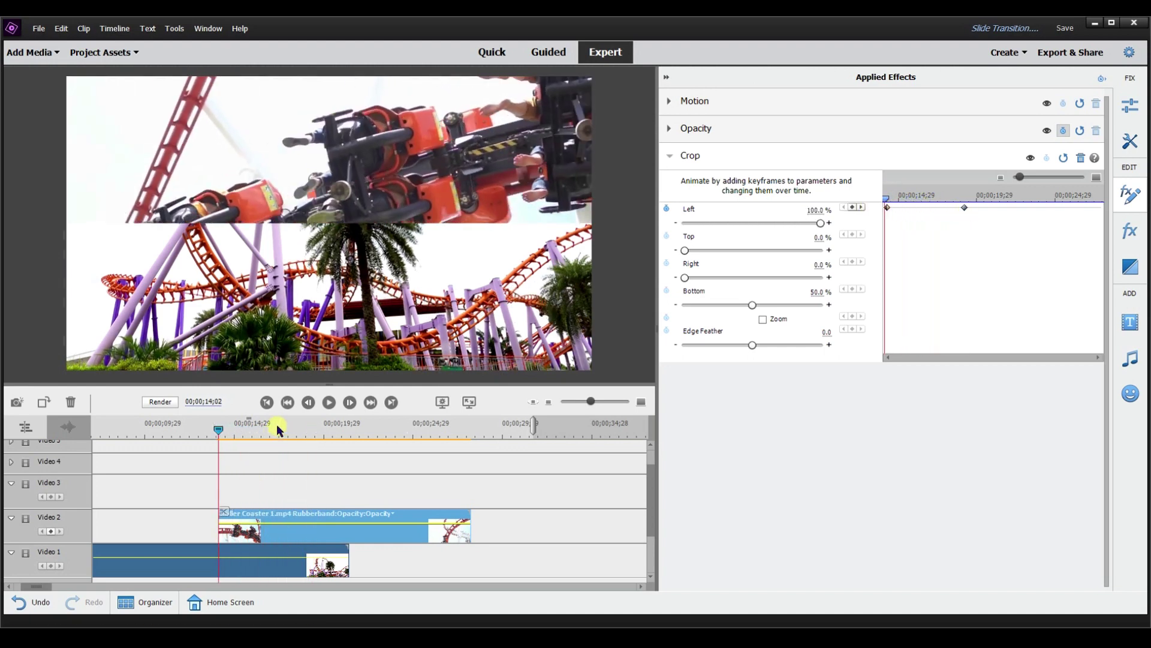
pyautogui.click(329, 402)
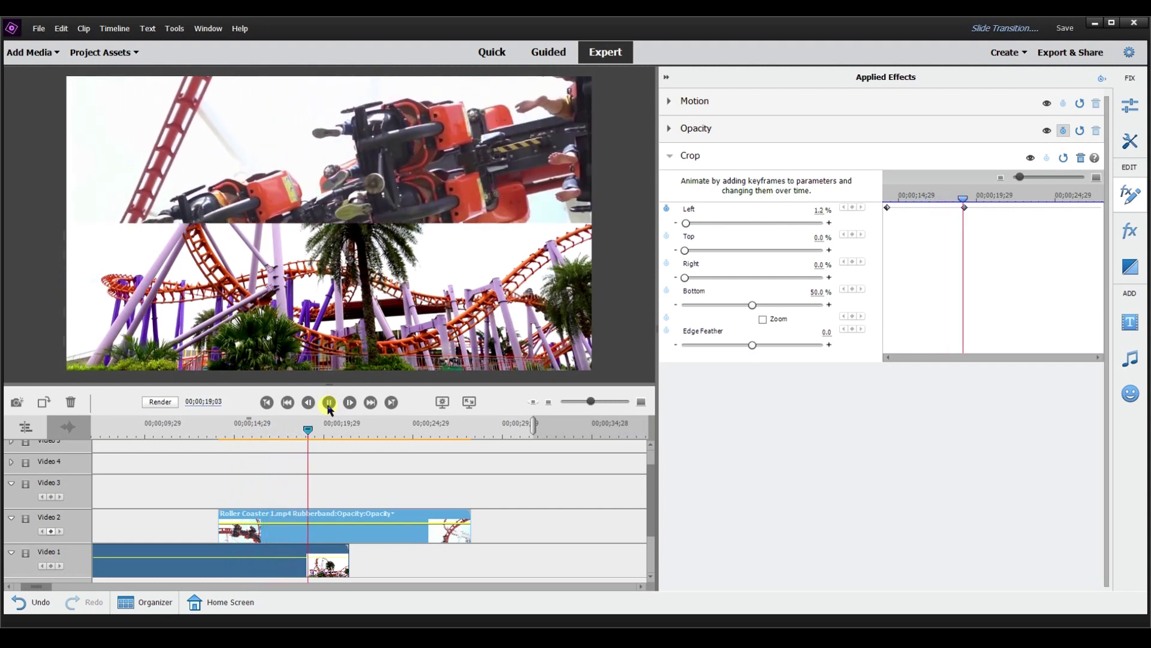
pyautogui.click(964, 208)
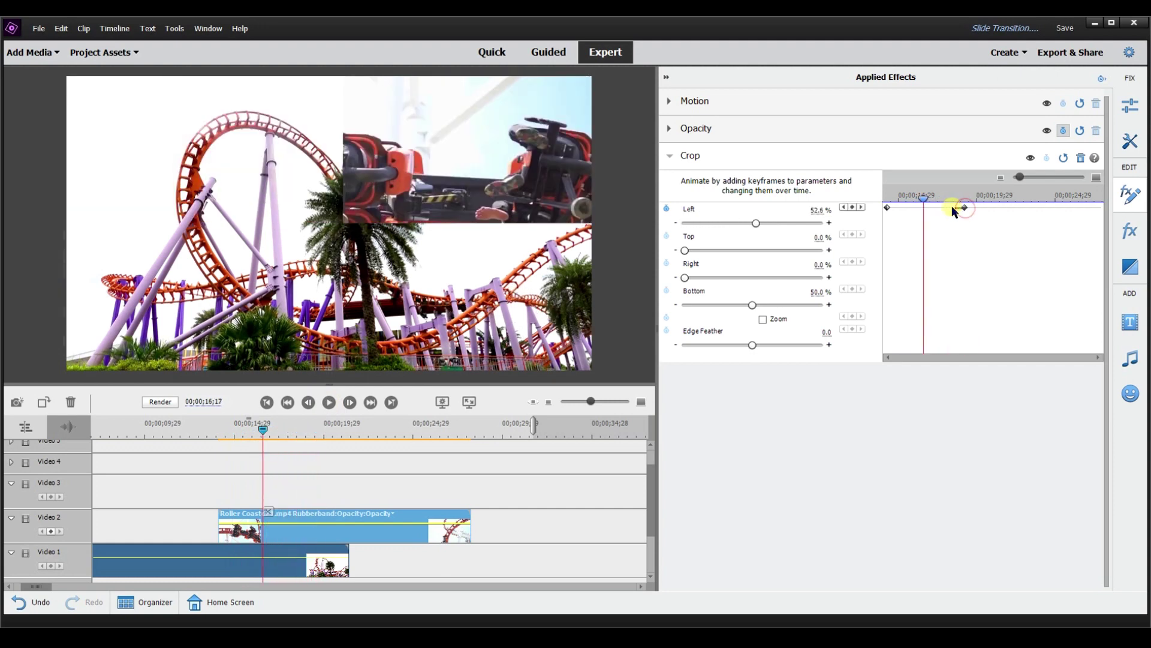
pyautogui.moveTo(961, 206); pyautogui.dragTo(921, 207)
# Play the upper half's slide-in again from the start of the Video 2 clip to check its speed.
pyautogui.click(843, 206)
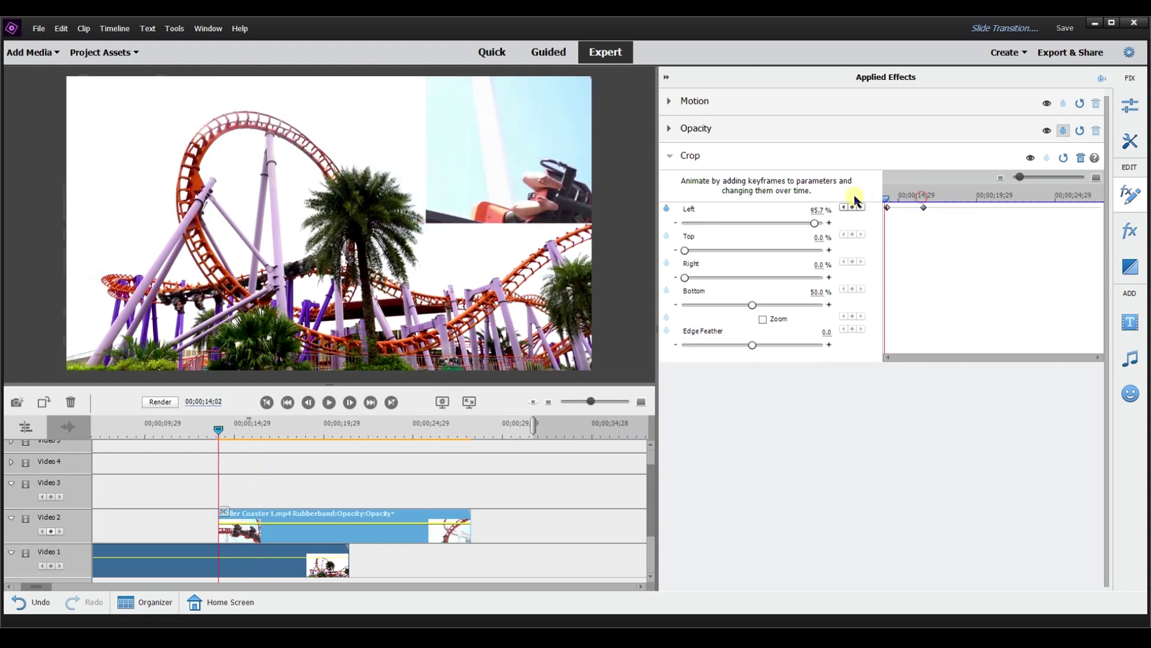
pyautogui.click(331, 406)
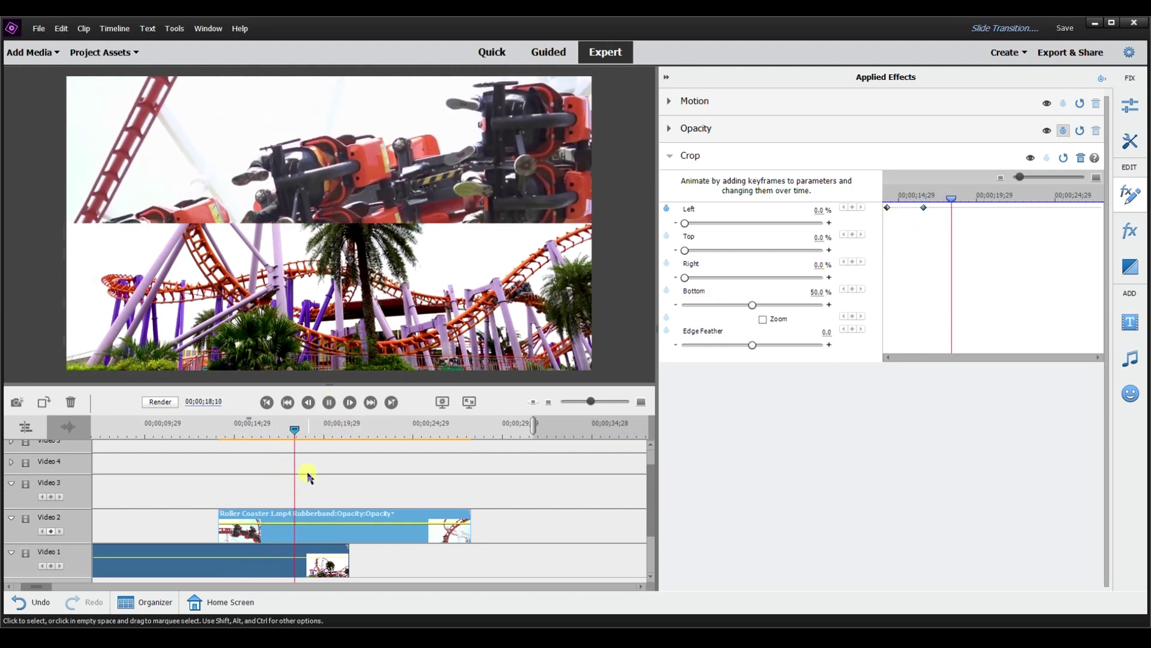
pyautogui.click(329, 402)
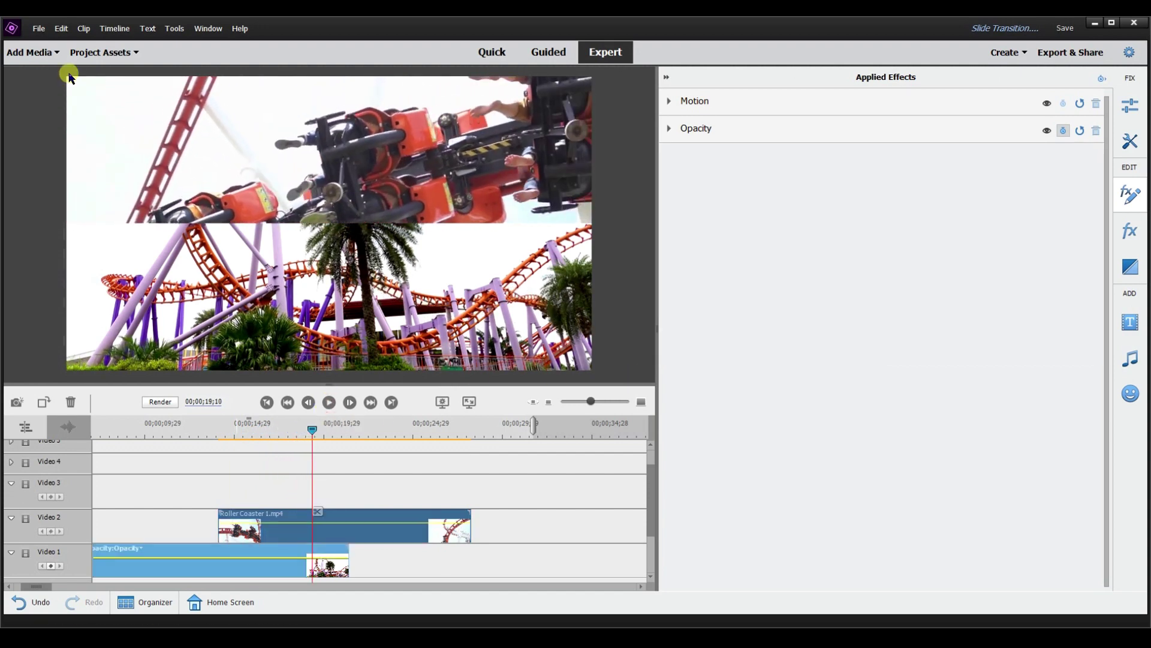
# Add a second copy of Roller Coaster 1 on Video 3 and shift it to start about three seconds before the Video 2 clip.
pyautogui.click(88, 52)
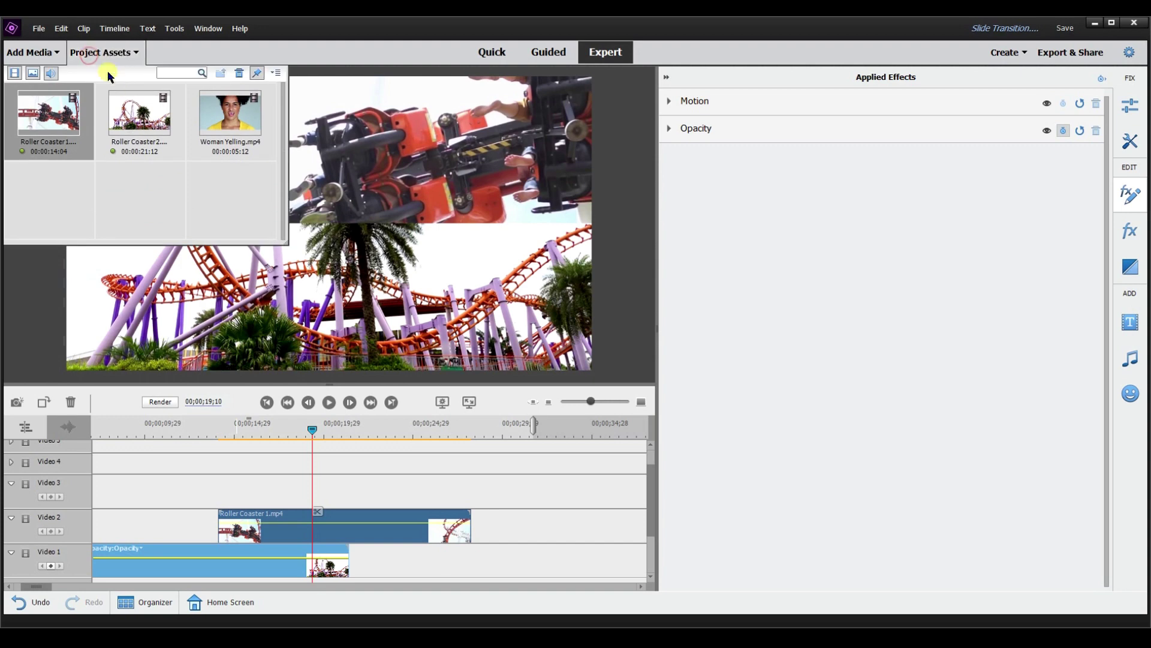
pyautogui.moveTo(51, 117)
pyautogui.mouseDown()
pyautogui.moveTo(137, 211)
pyautogui.moveTo(227, 455)
pyautogui.moveTo(221, 503)
pyautogui.mouseUp()
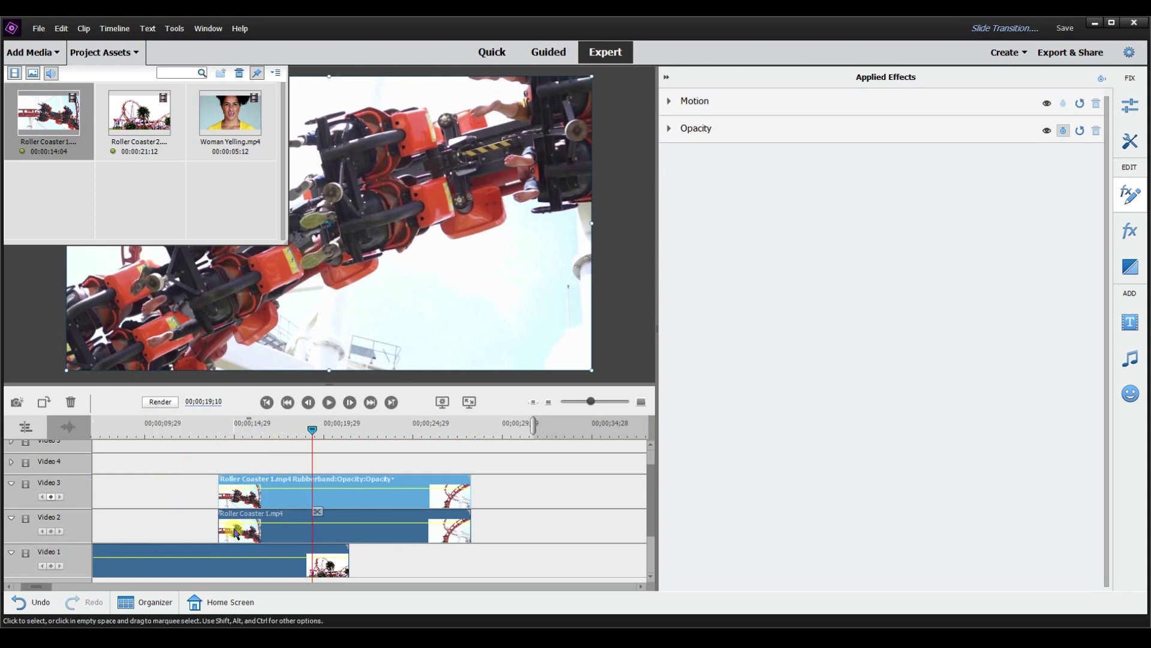
pyautogui.moveTo(312, 430); pyautogui.dragTo(194, 431)
pyautogui.moveTo(275, 489); pyautogui.dragTo(218, 489)
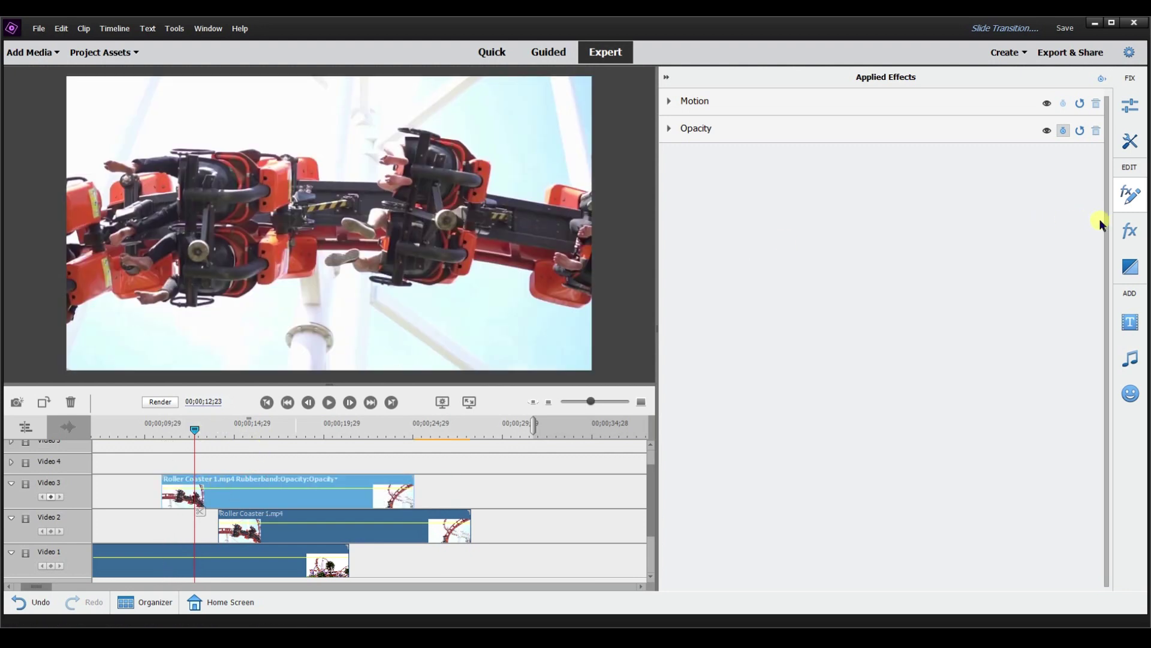
# Apply the Crop effect to the Video 3 clip with Top at 50% and Right and Bottom at 0%.
pyautogui.click(1130, 230)
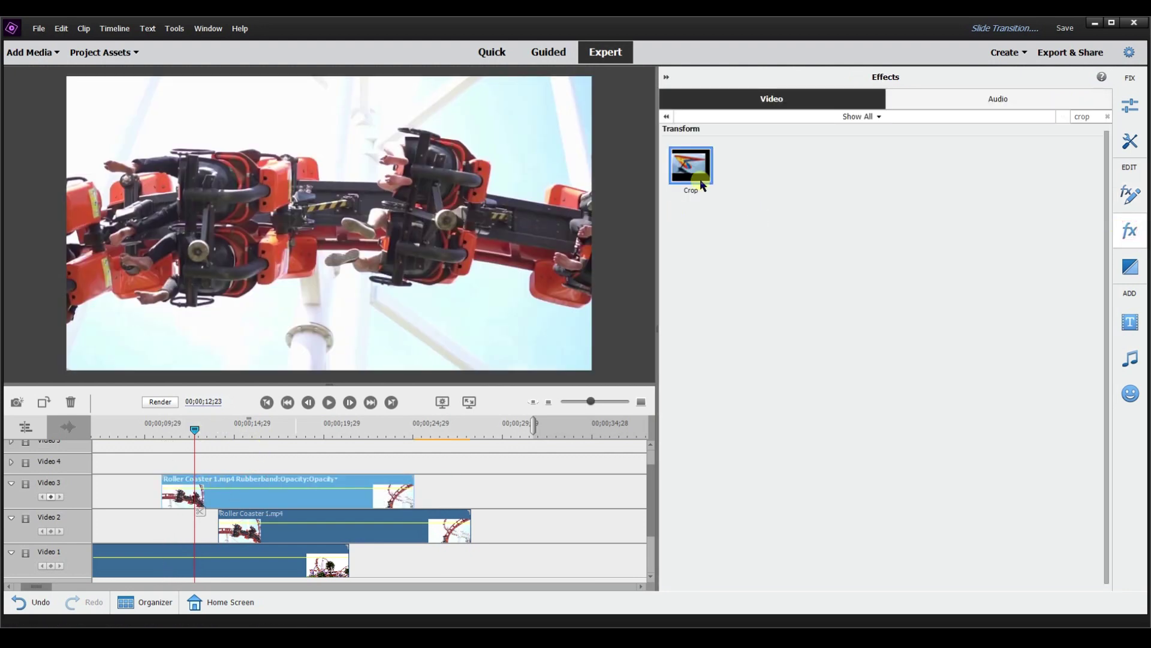
pyautogui.moveTo(704, 181); pyautogui.dragTo(226, 488)
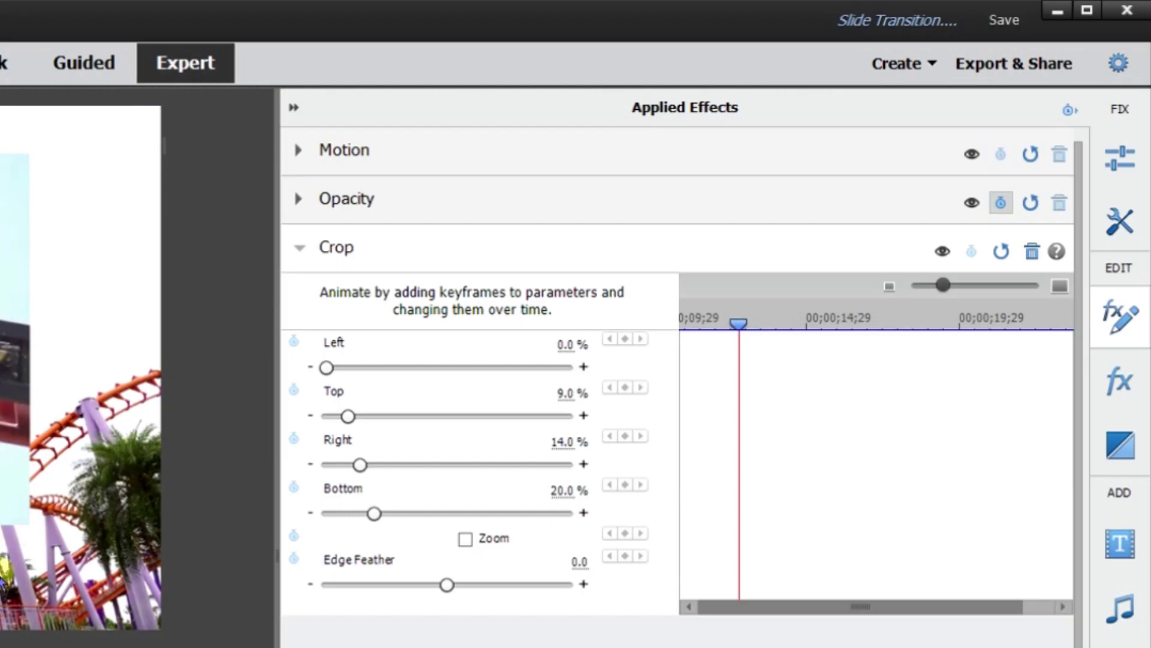
pyautogui.click(561, 391)
pyautogui.write('0')
pyautogui.press('Tab')
pyautogui.write('0')
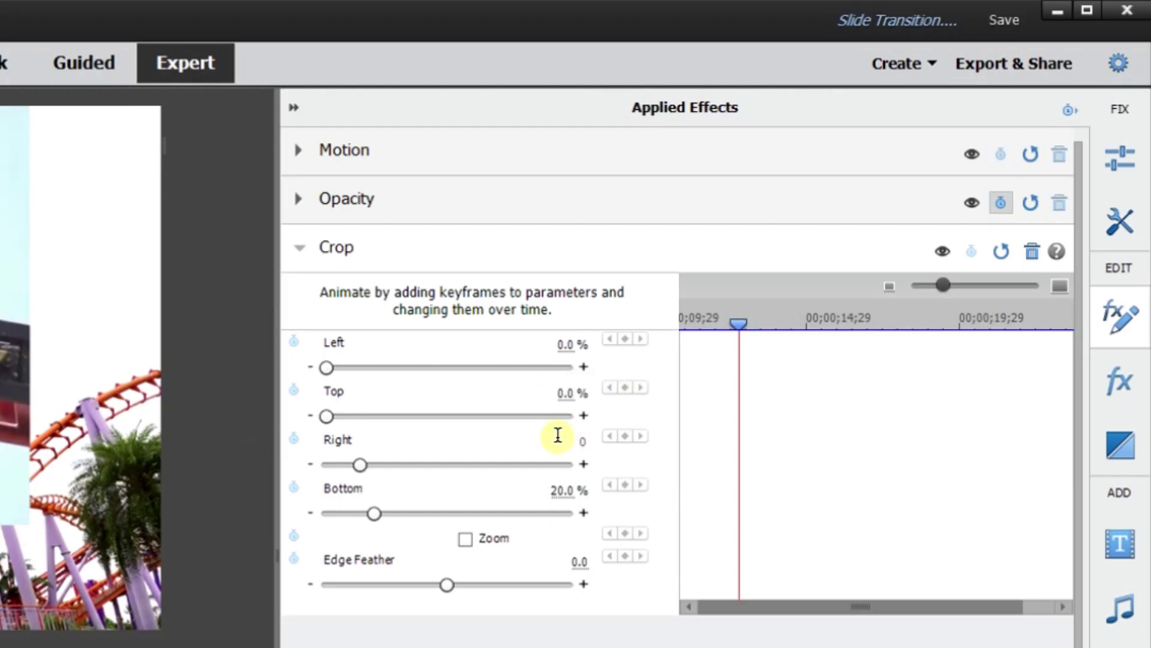
pyautogui.press('Tab')
pyautogui.write('0')
pyautogui.press('Tab')
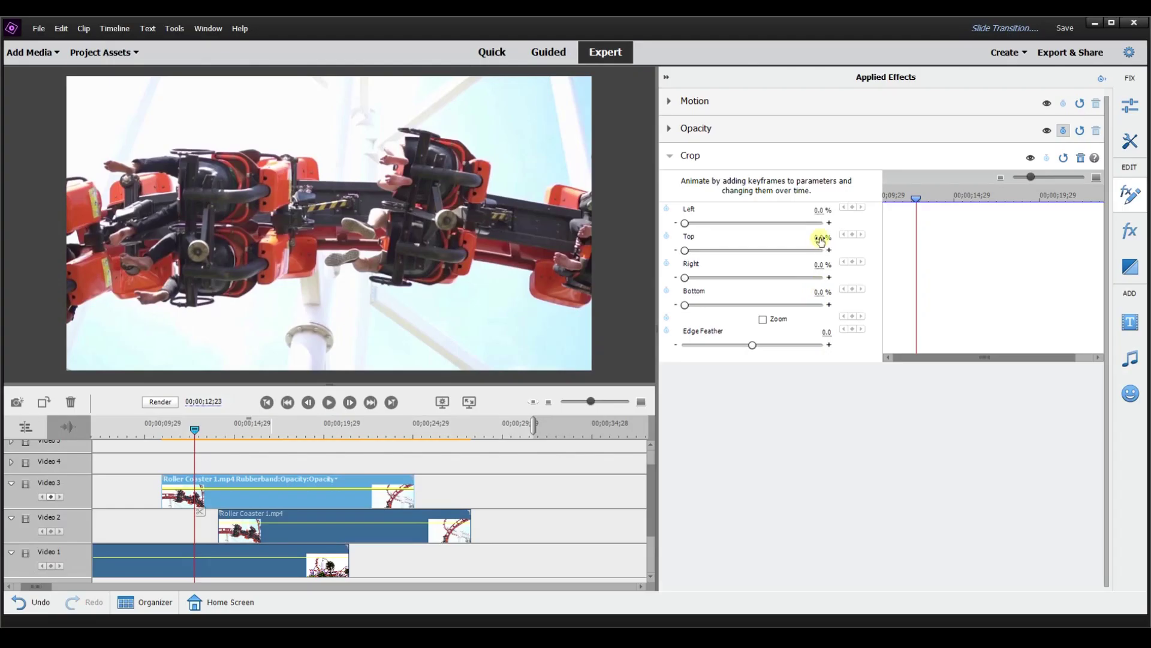
pyautogui.write('50')
pyautogui.press('Return')
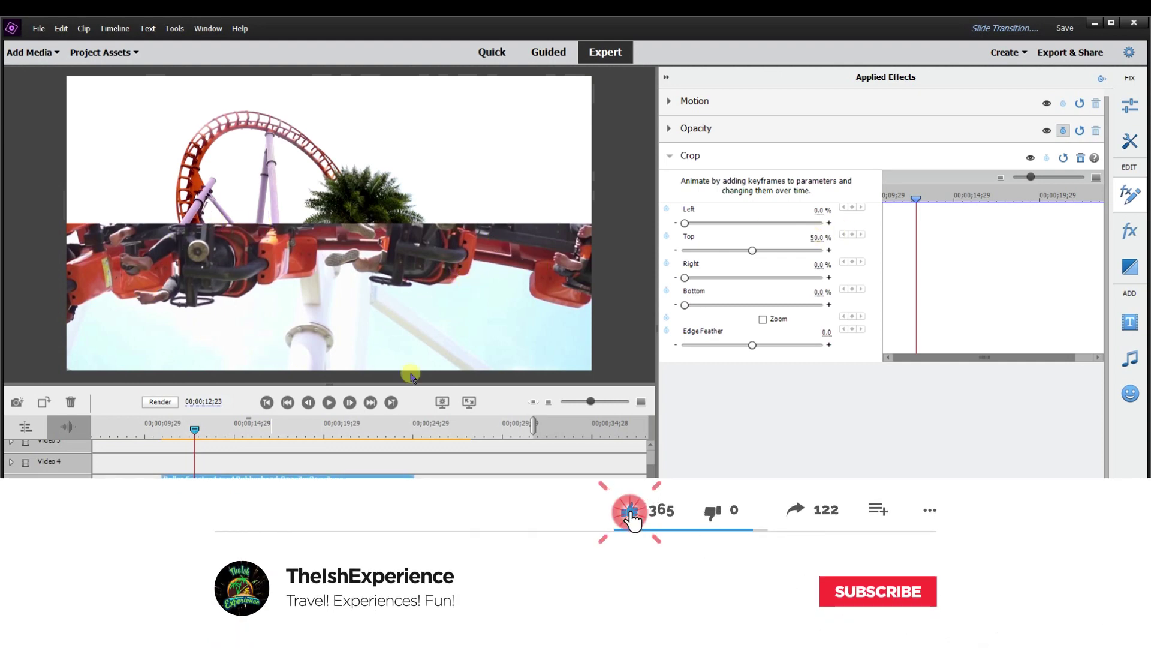
# Animate the Video 3 clip's Right crop from 100% at its start to 0% at 00;00;12;23, and preview it.
pyautogui.click(666, 263)
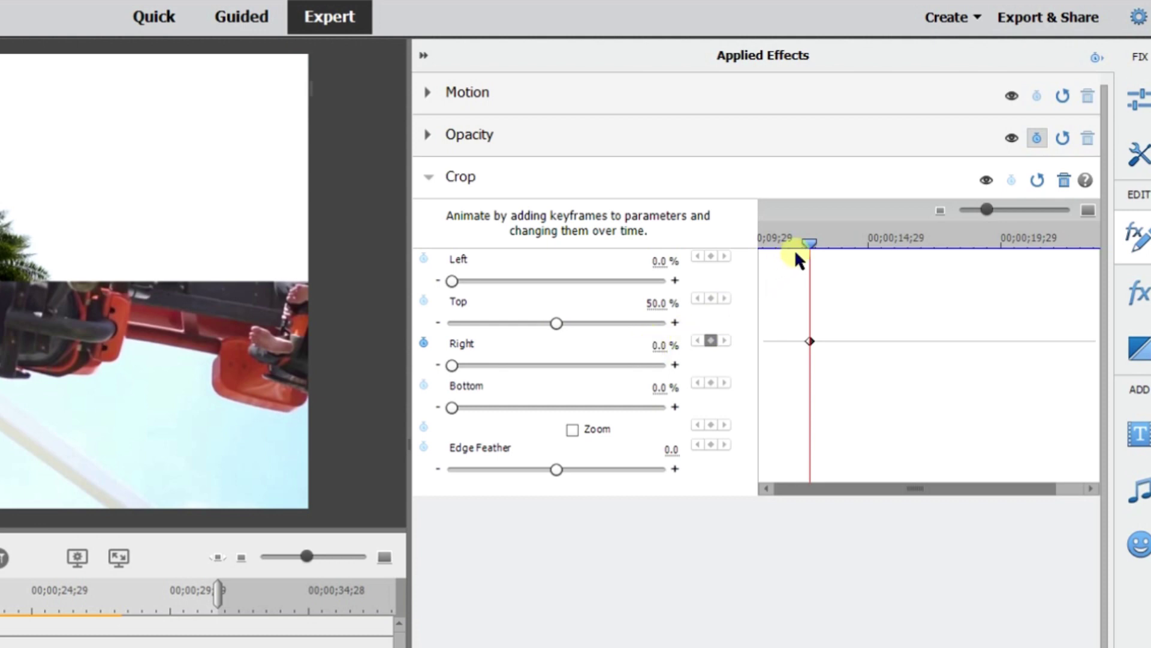
pyautogui.moveTo(807, 240); pyautogui.dragTo(739, 243)
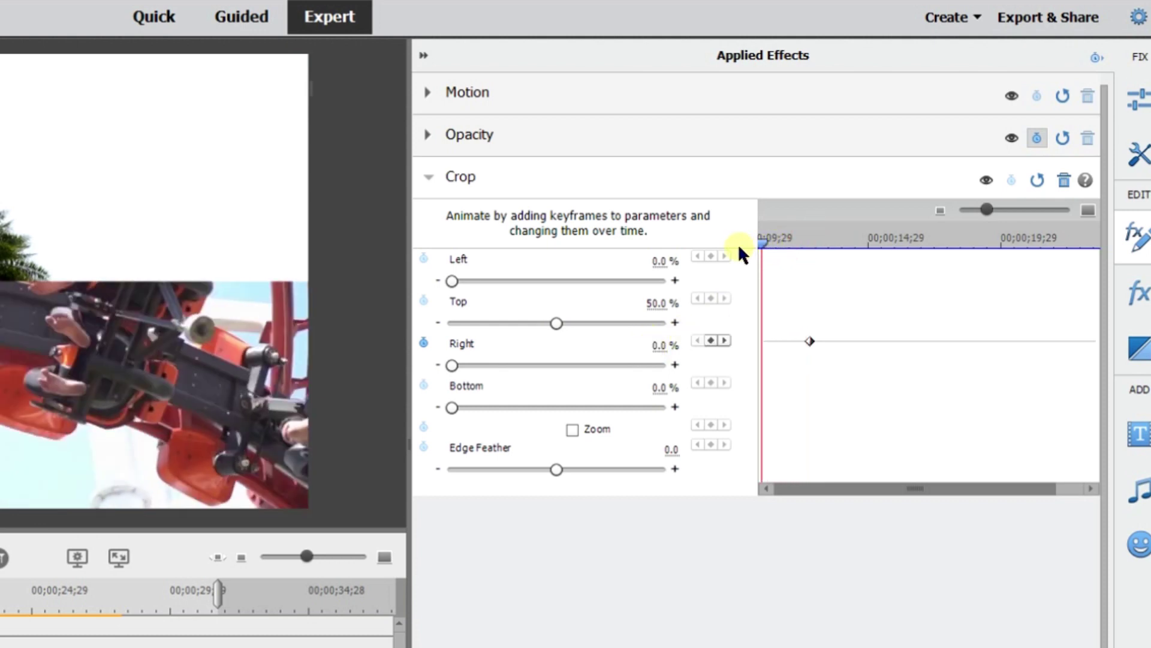
pyautogui.write('100')
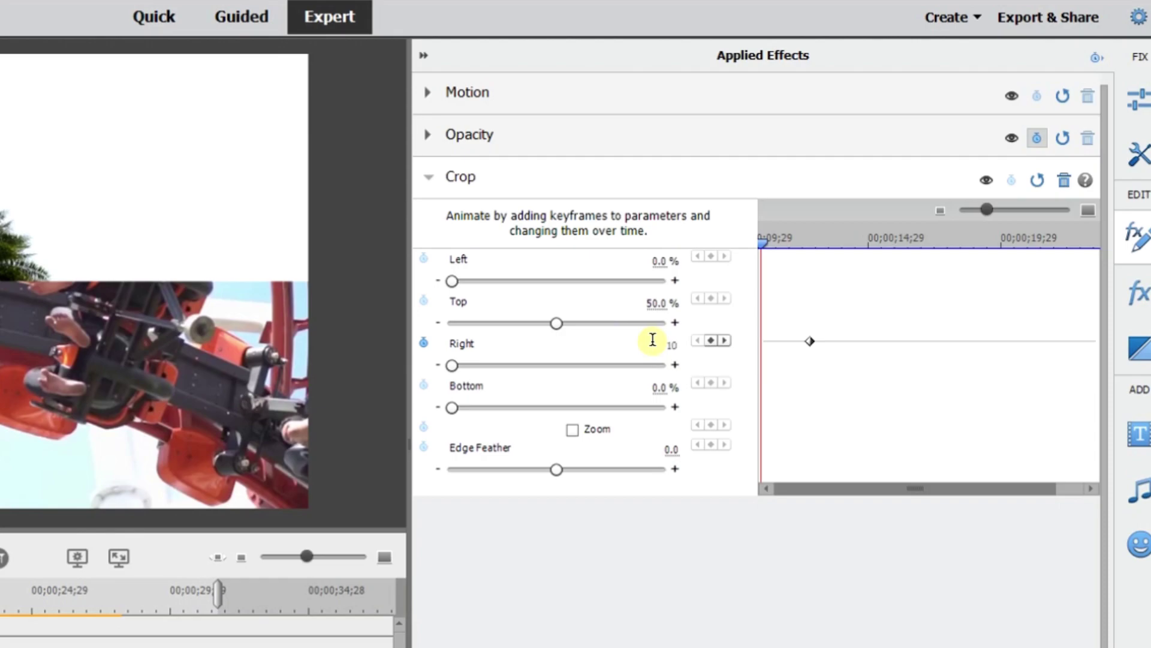
pyautogui.press('Return')
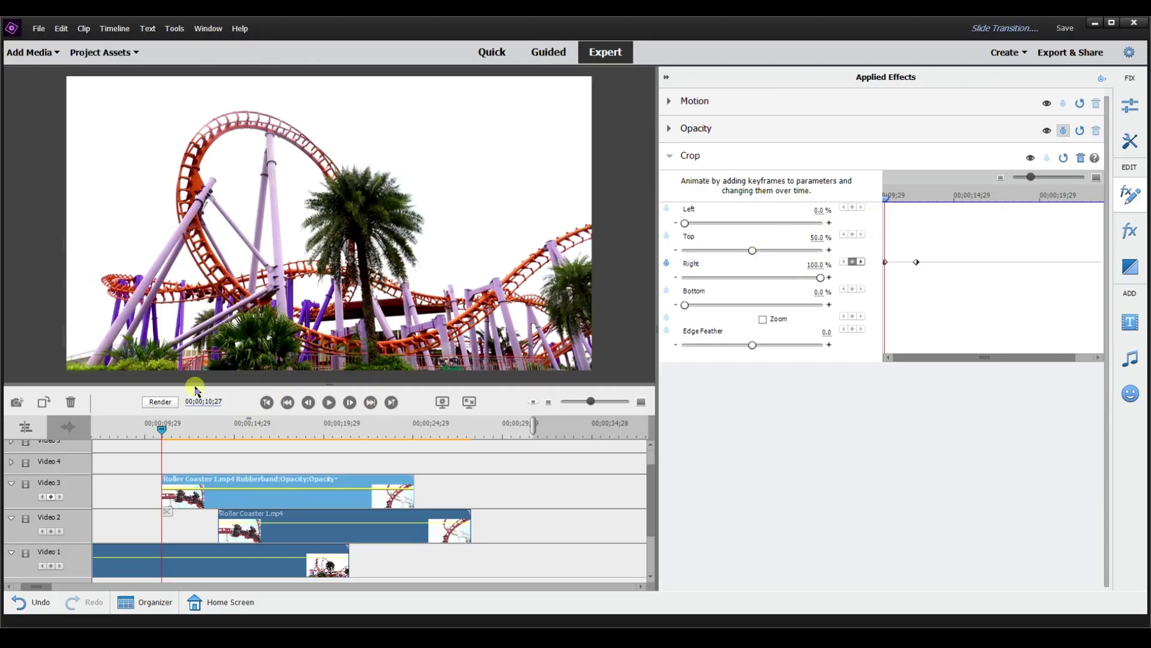
pyautogui.press('space')
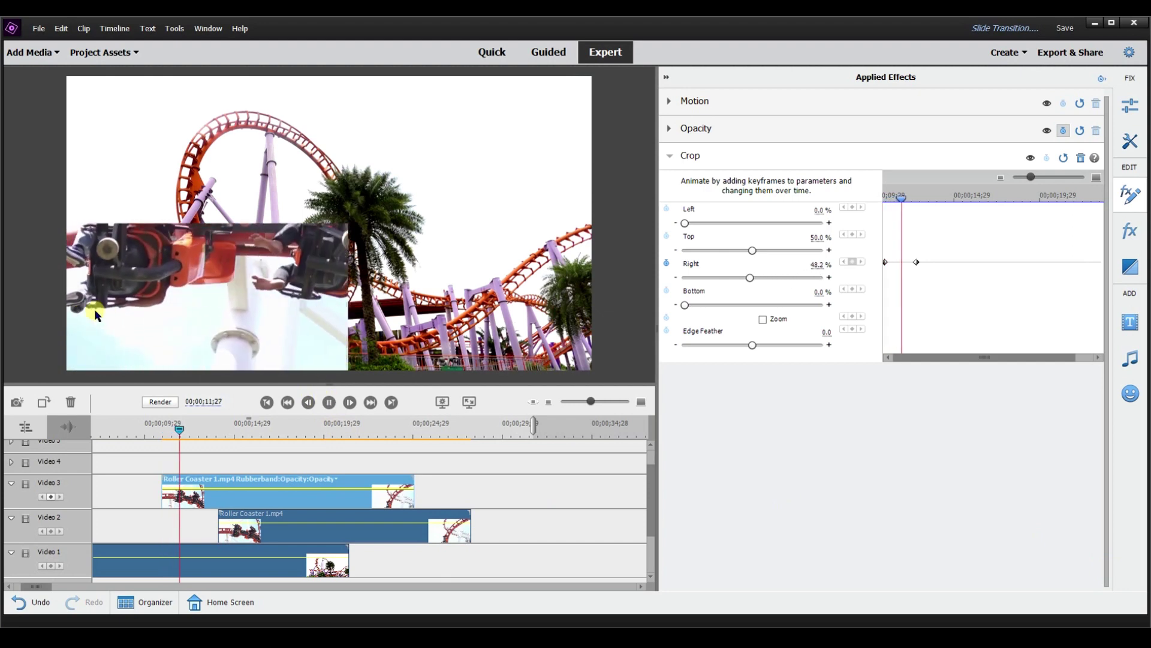
pyautogui.moveTo(933, 199); pyautogui.dragTo(884, 198)
# Align the start of the Video 3 clip with the Video 2 clip and play back the combined slide-in.
pyautogui.moveTo(235, 486); pyautogui.dragTo(287, 489)
pyautogui.moveTo(162, 430); pyautogui.dragTo(213, 444)
pyautogui.click(328, 401)
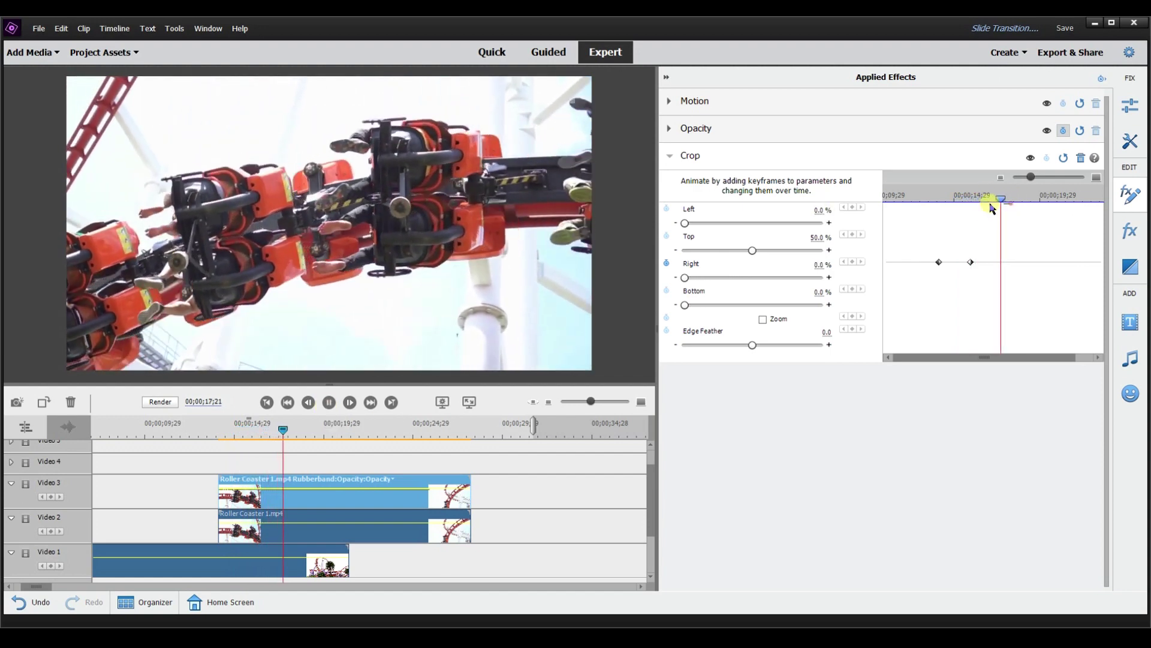
pyautogui.click(329, 402)
pyautogui.click(329, 402)
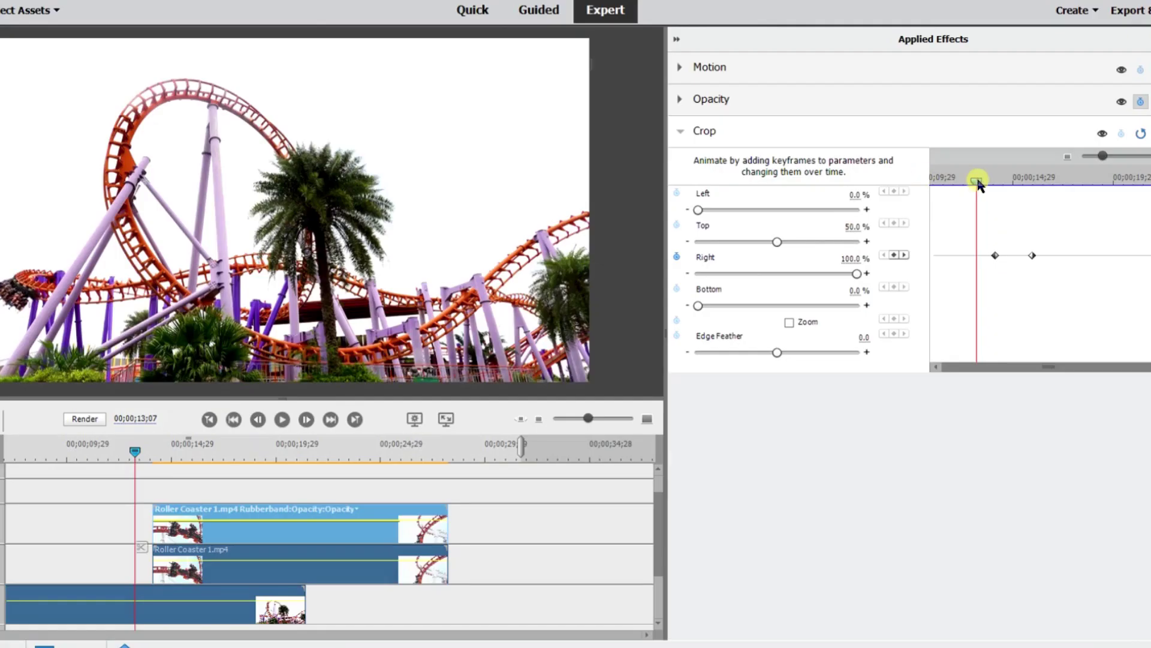
# Select both Right crop keyframes of the Video 3 clip and move them together about four seconds later.
pyautogui.moveTo(776, 302); pyautogui.dragTo(662, 307)
pyautogui.moveTo(933, 180); pyautogui.dragTo(977, 206)
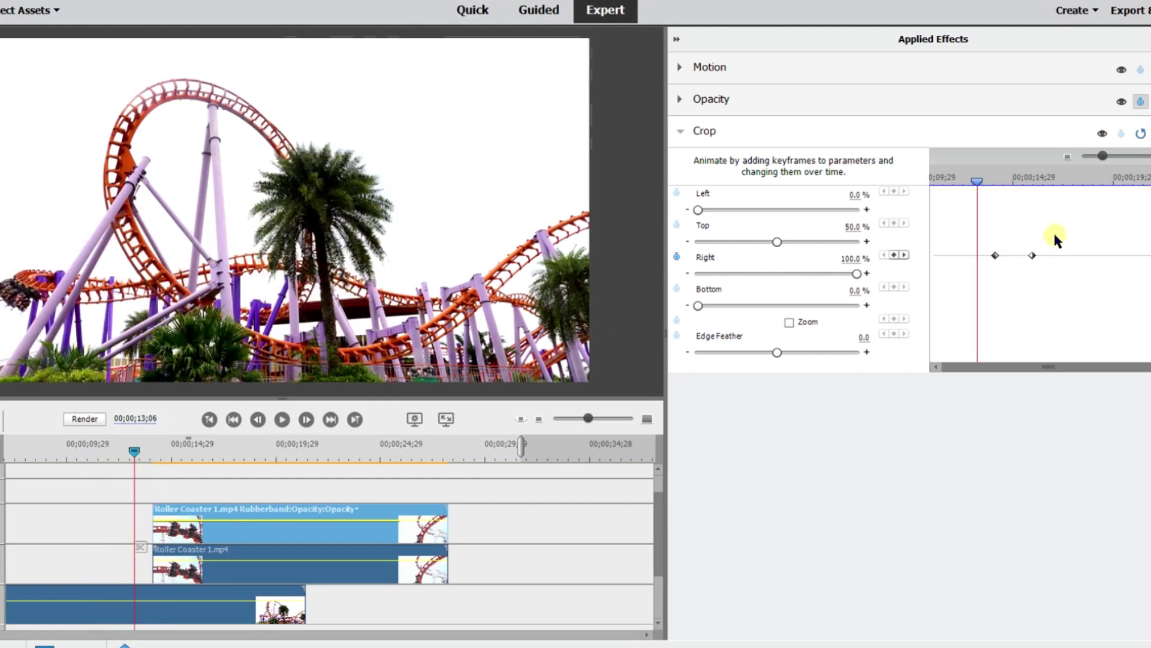
pyautogui.moveTo(1012, 259); pyautogui.dragTo(1062, 269)
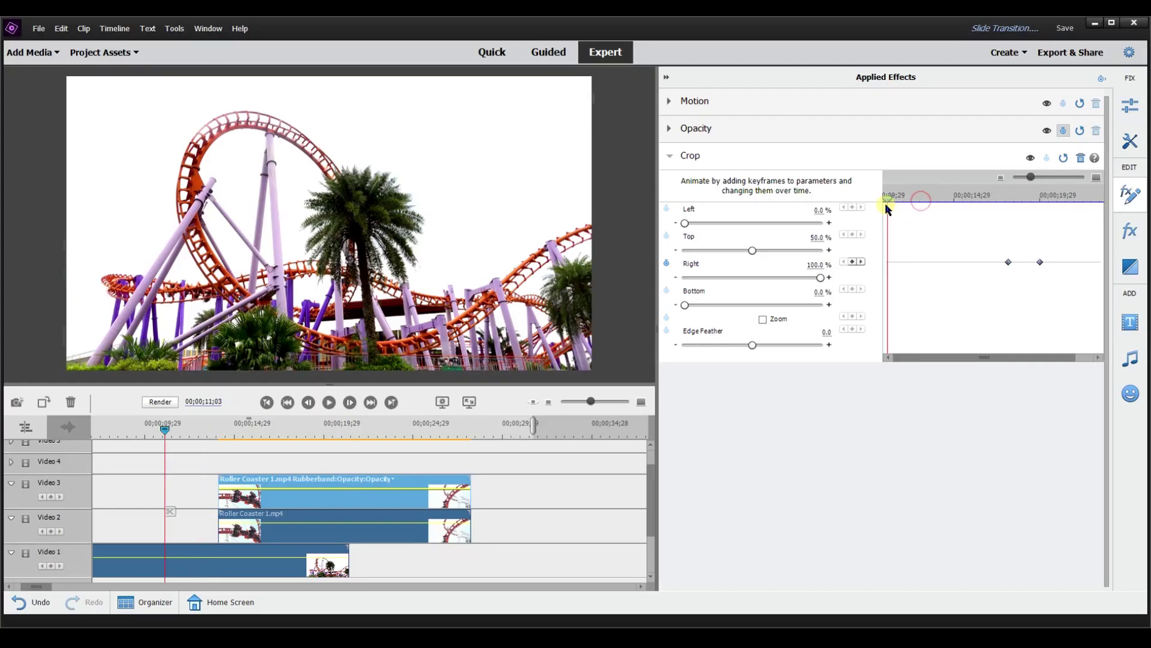
# Play back the staggered slide-in of the top and bottom halves.
pyautogui.click(330, 402)
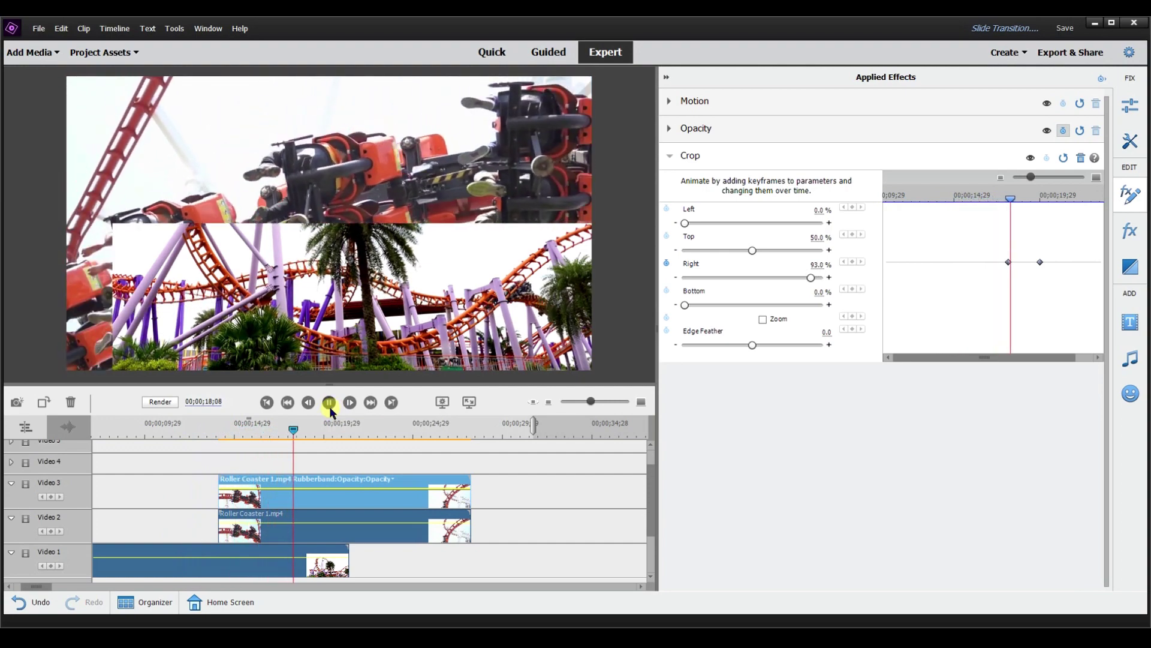
pyautogui.click(329, 402)
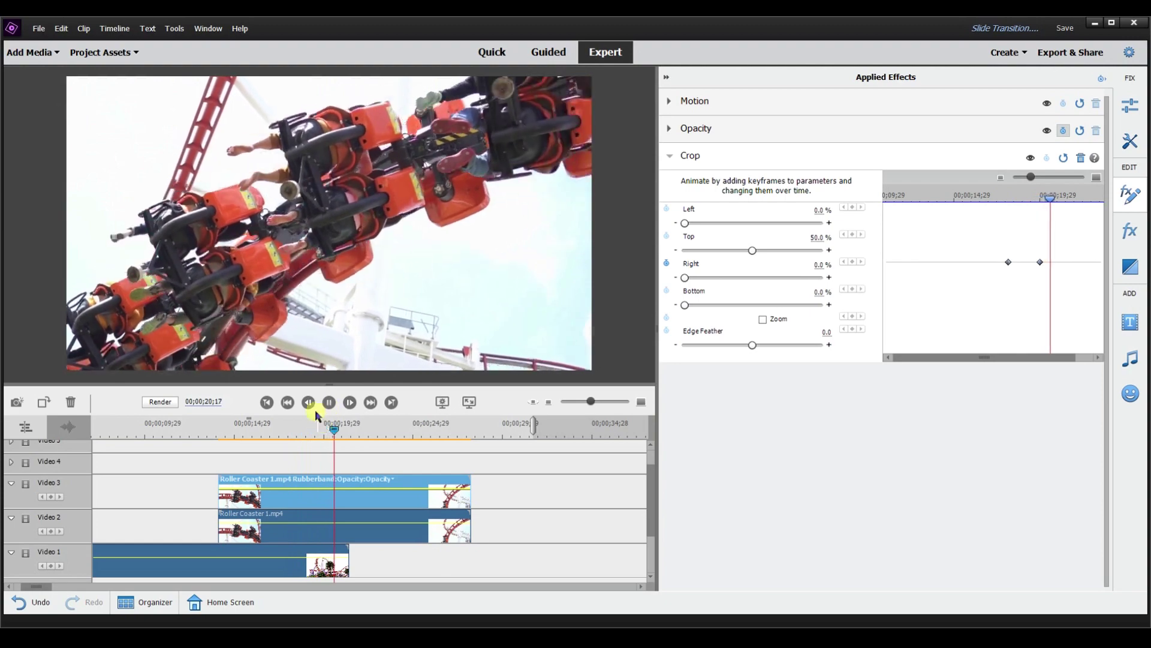
# Move the Video 3 clip's Right crop keyframes about one second earlier and play back the transition from before the Video 2 clip's slide-in.
pyautogui.moveTo(325, 427); pyautogui.dragTo(273, 442)
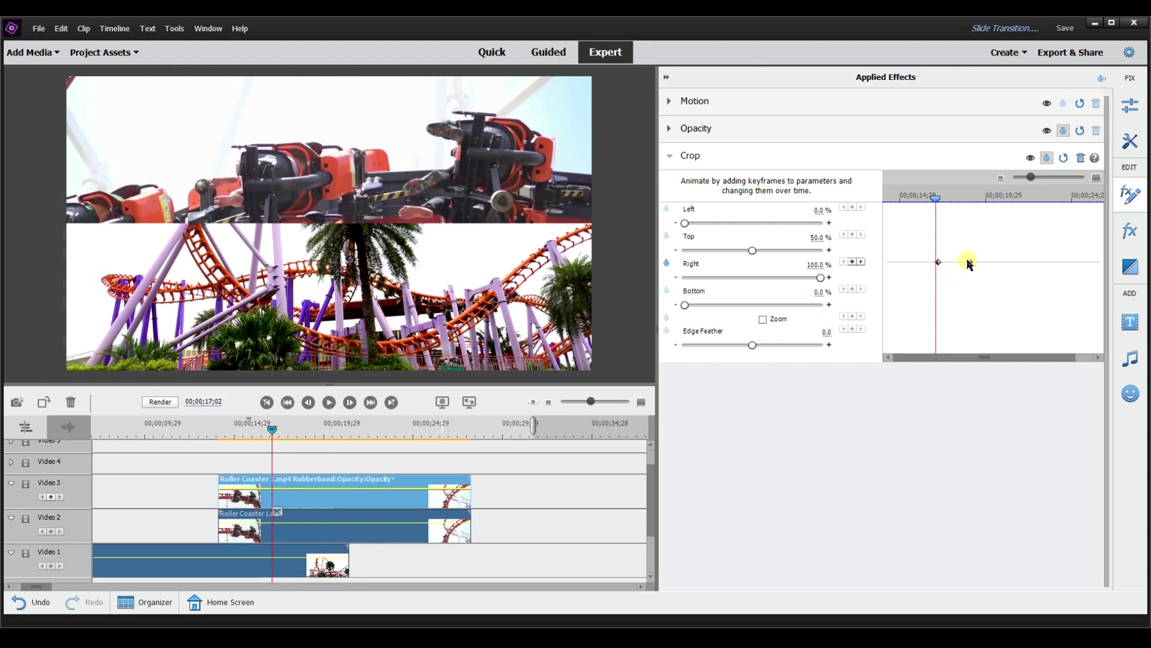
pyautogui.click(318, 516)
pyautogui.moveTo(936, 197); pyautogui.dragTo(885, 197)
pyautogui.click(330, 402)
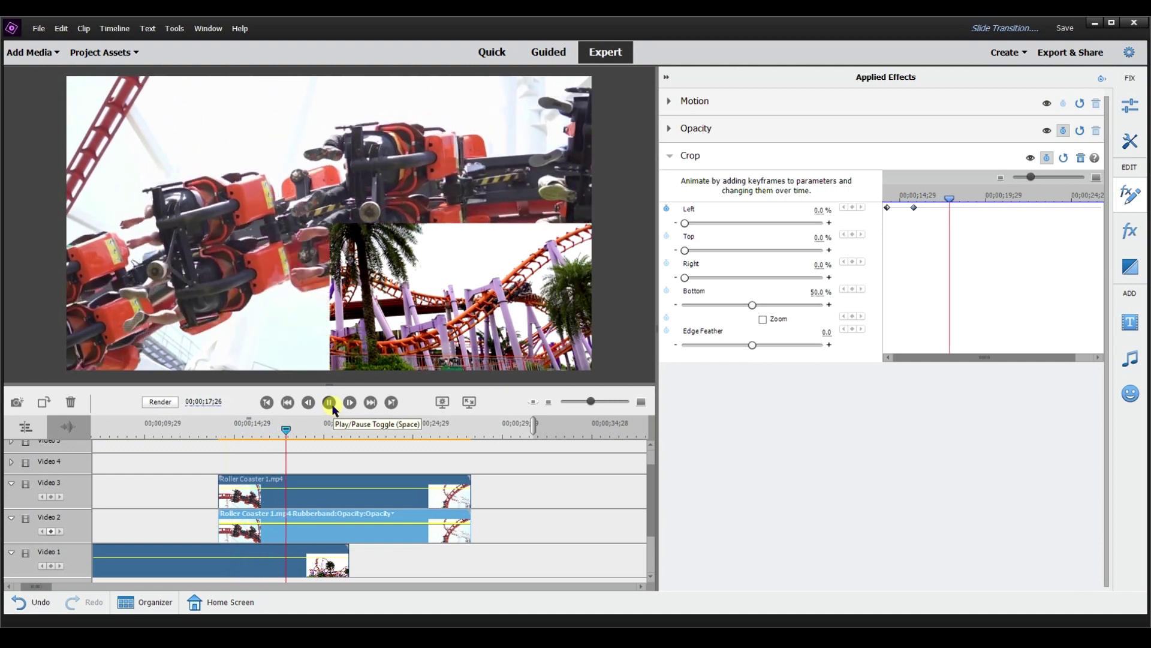
pyautogui.click(329, 403)
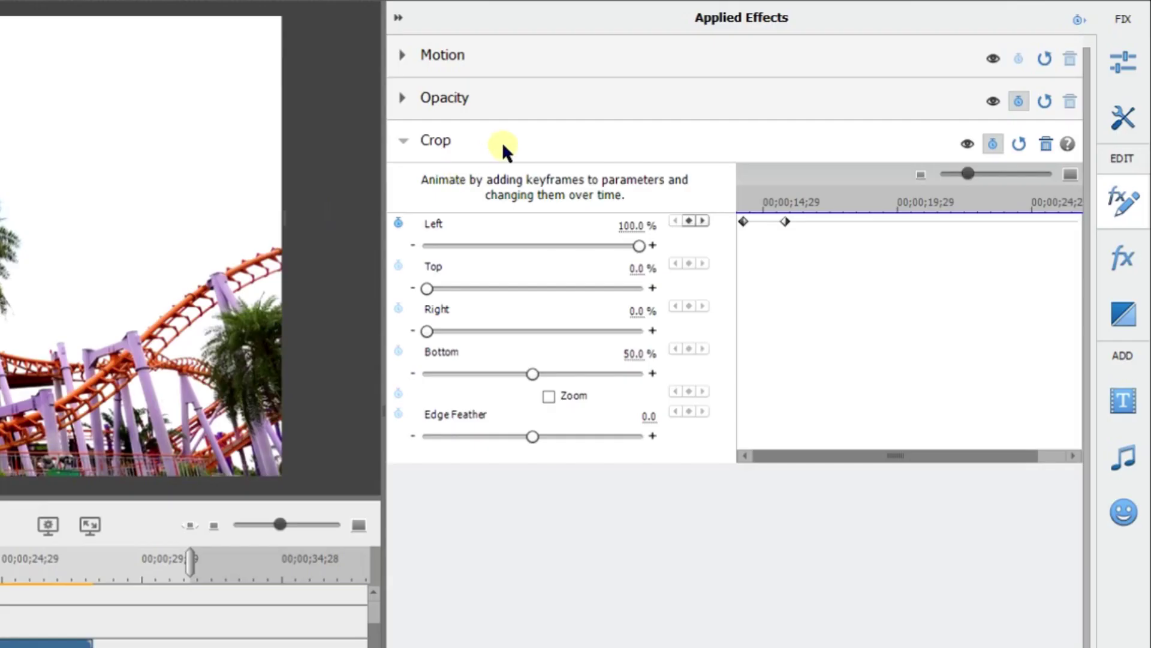
# Save the Video 2 clip's Crop effect as a preset named Top Split Slide, anchored to the in point.
pyautogui.rightClick(732, 156)
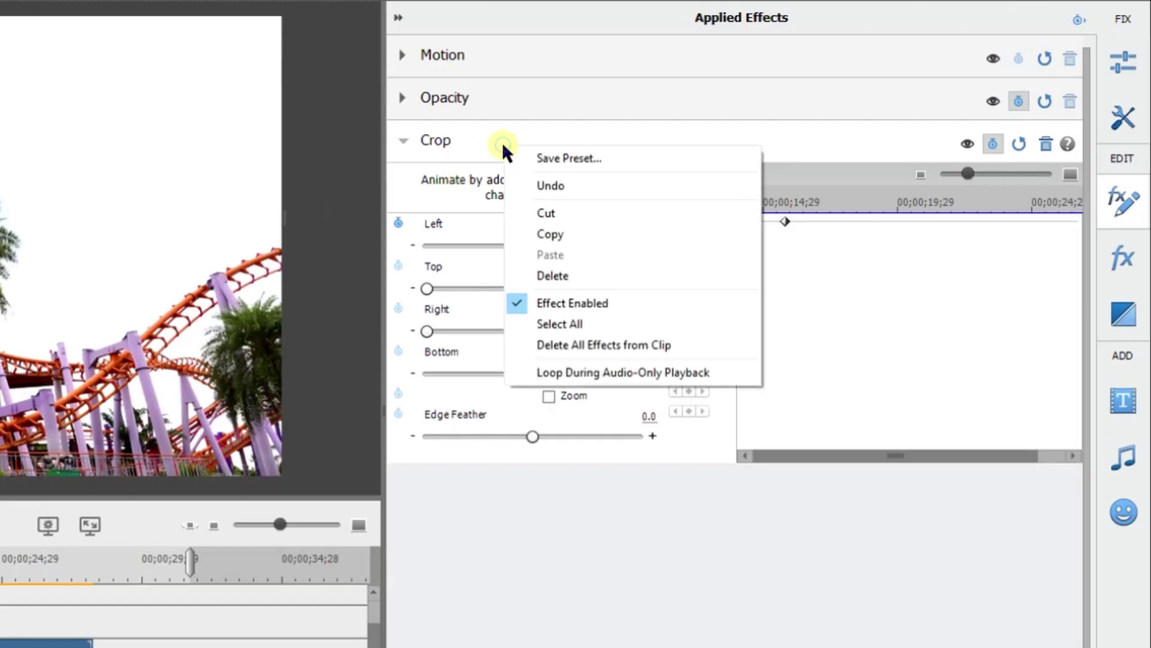
pyautogui.click(544, 158)
pyautogui.press('BackSpace')
pyautogui.write('Top S')
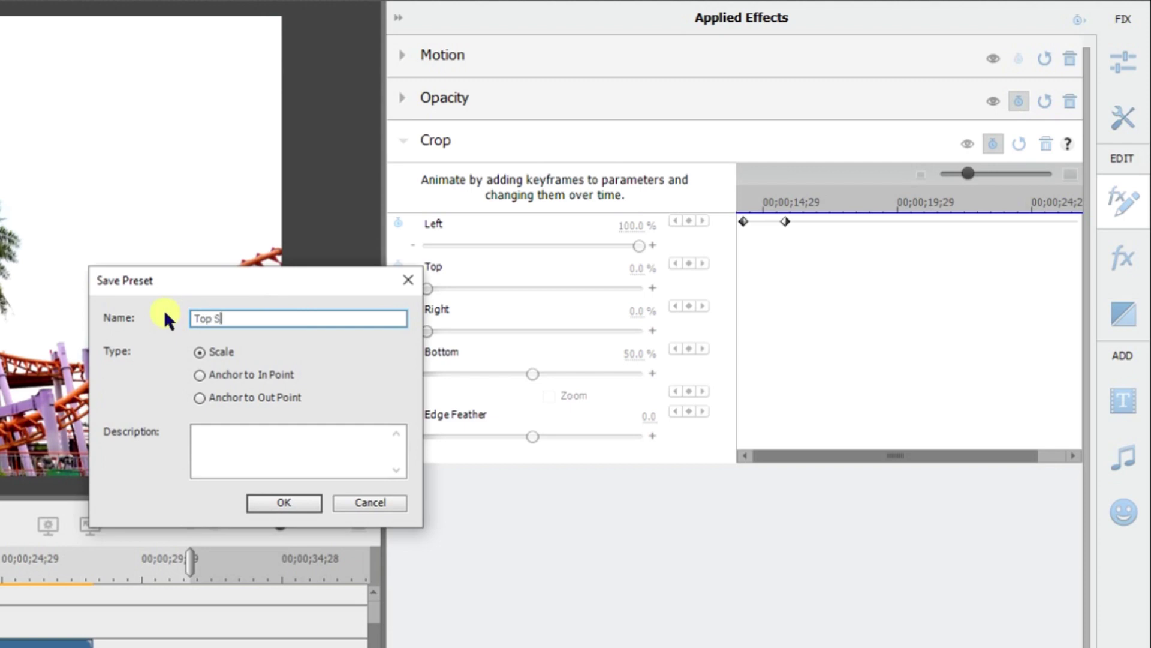
pyautogui.write('plit Slide')
pyautogui.click(200, 374)
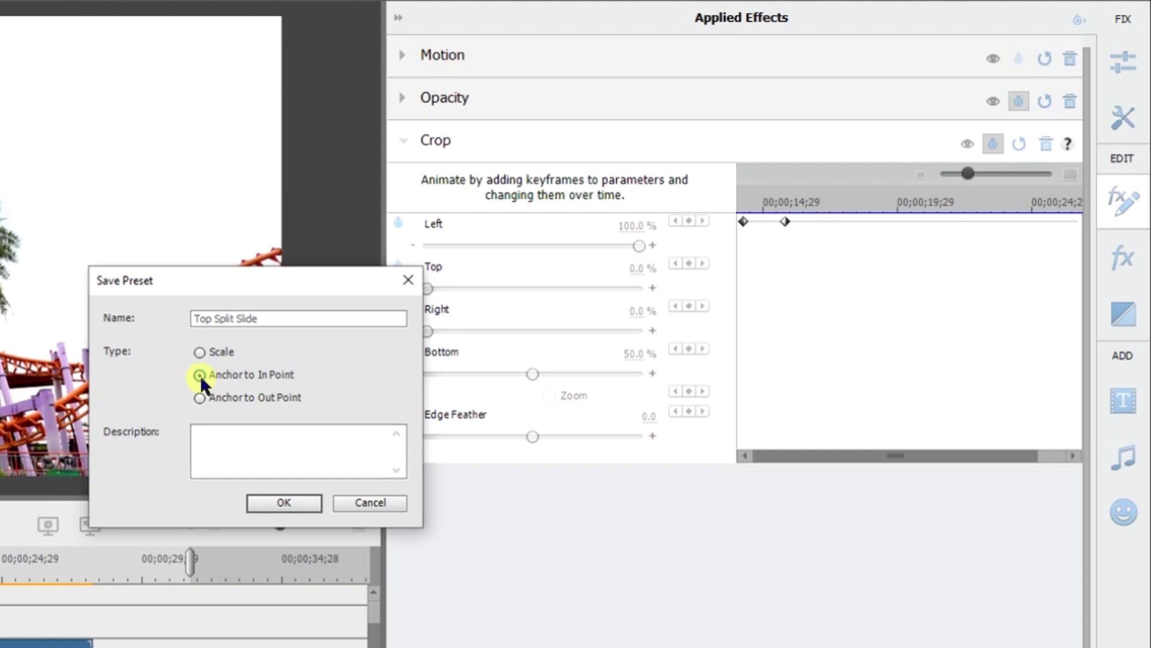
pyautogui.click(680, 239)
pyautogui.click(293, 506)
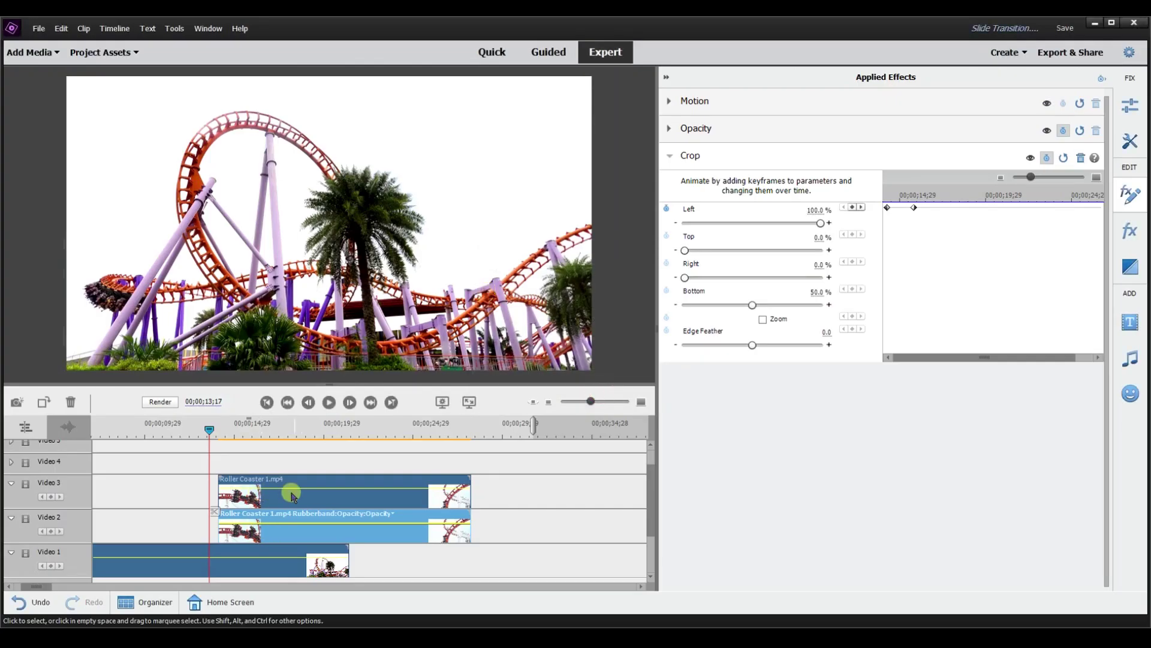
# Save the Video 3 clip's Crop effect as a preset named Bottom Split Slide, anchored to the in point.
pyautogui.click(312, 480)
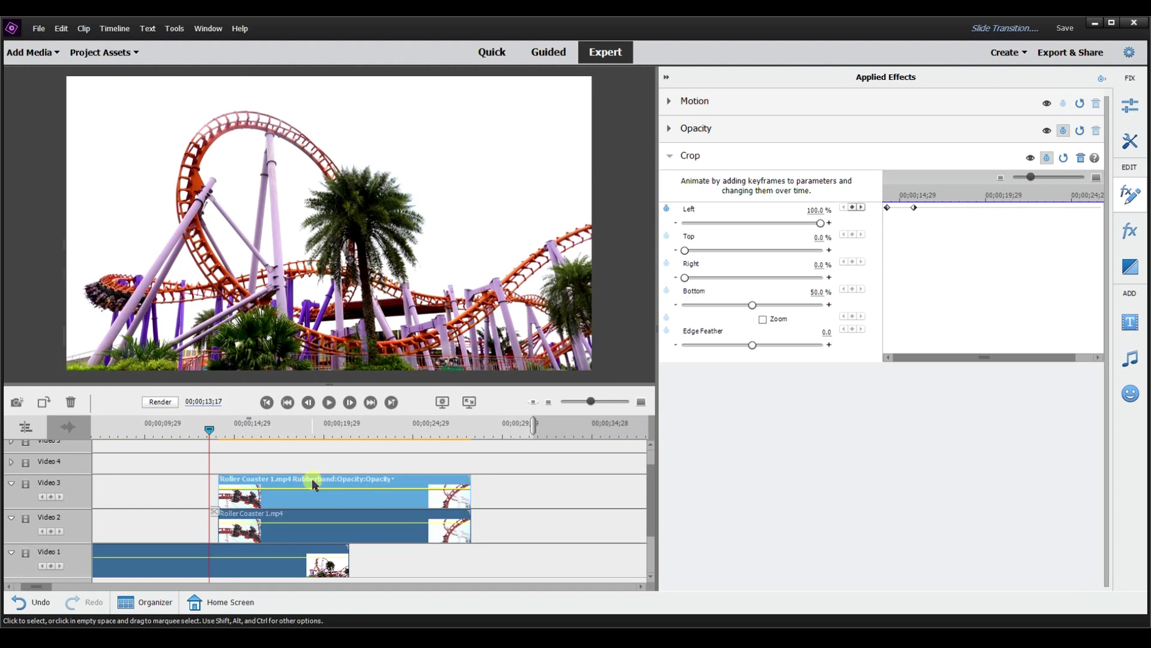
pyautogui.rightClick(736, 160)
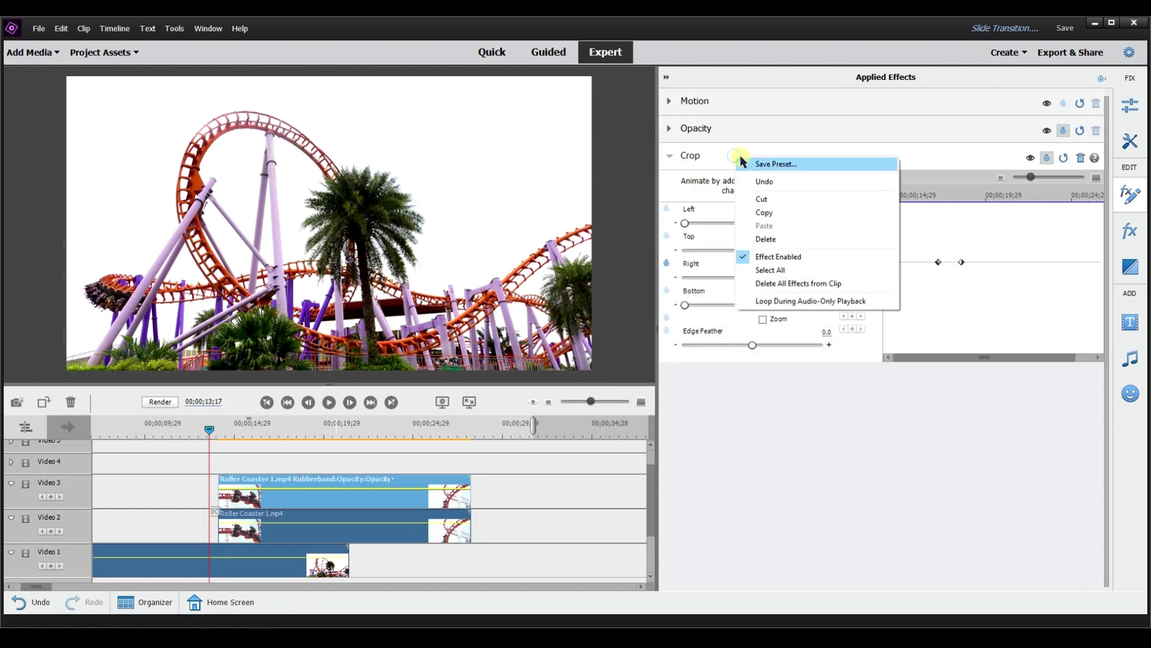
pyautogui.click(773, 164)
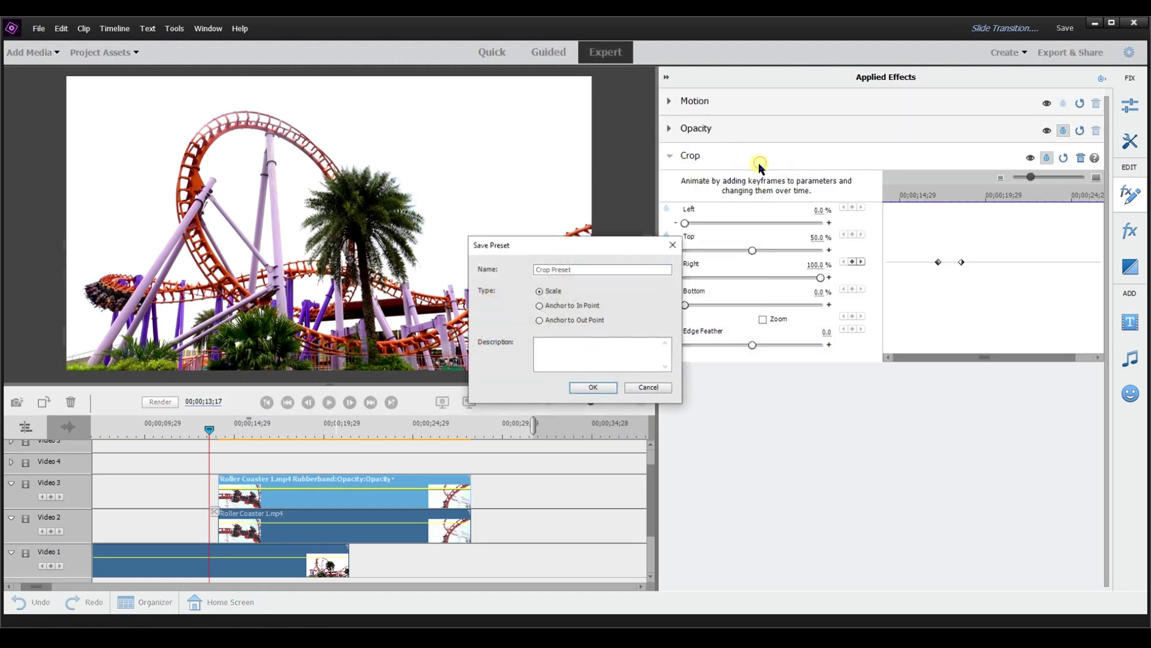
pyautogui.click(587, 270)
pyautogui.press('BackSpace')
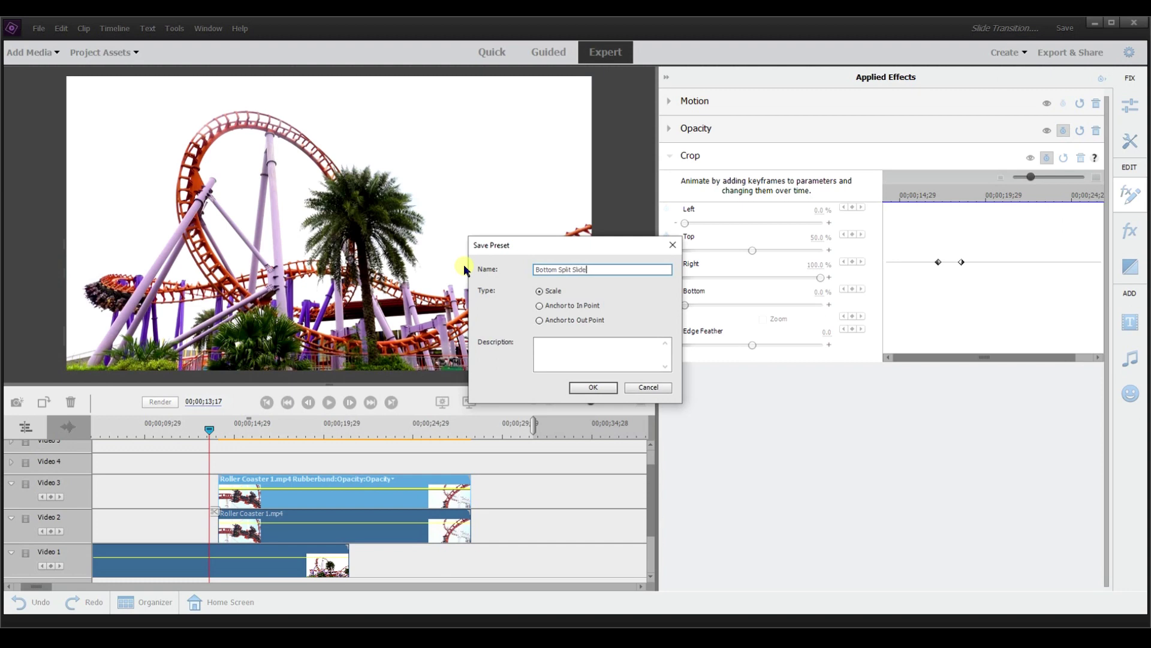
pyautogui.click(539, 306)
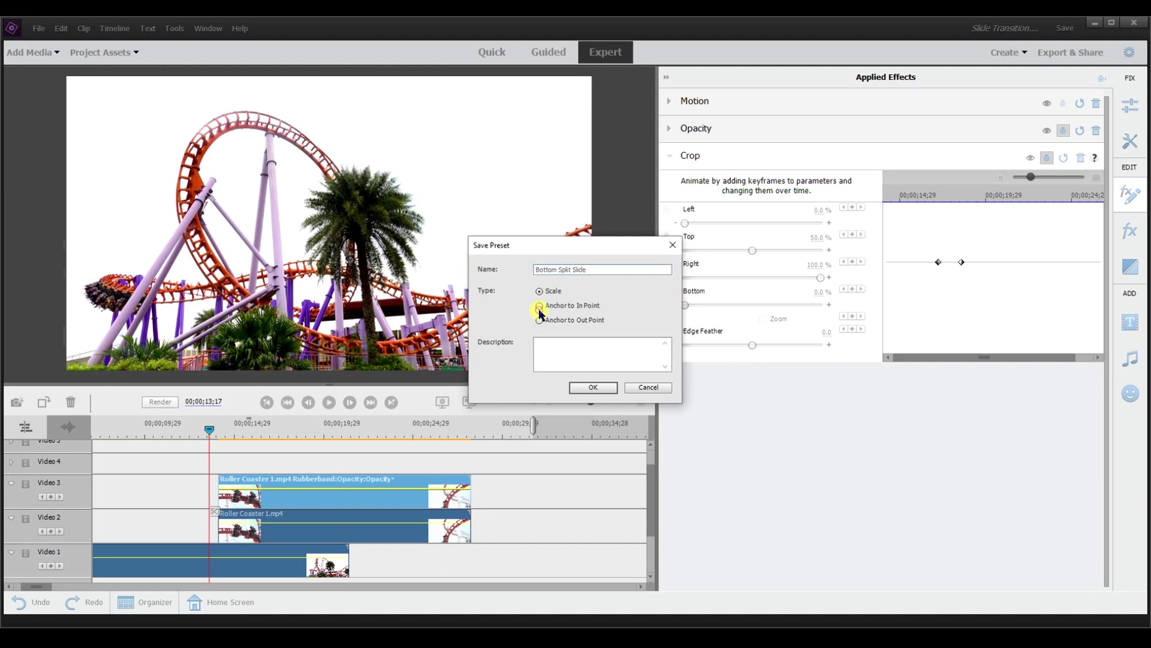
pyautogui.click(593, 389)
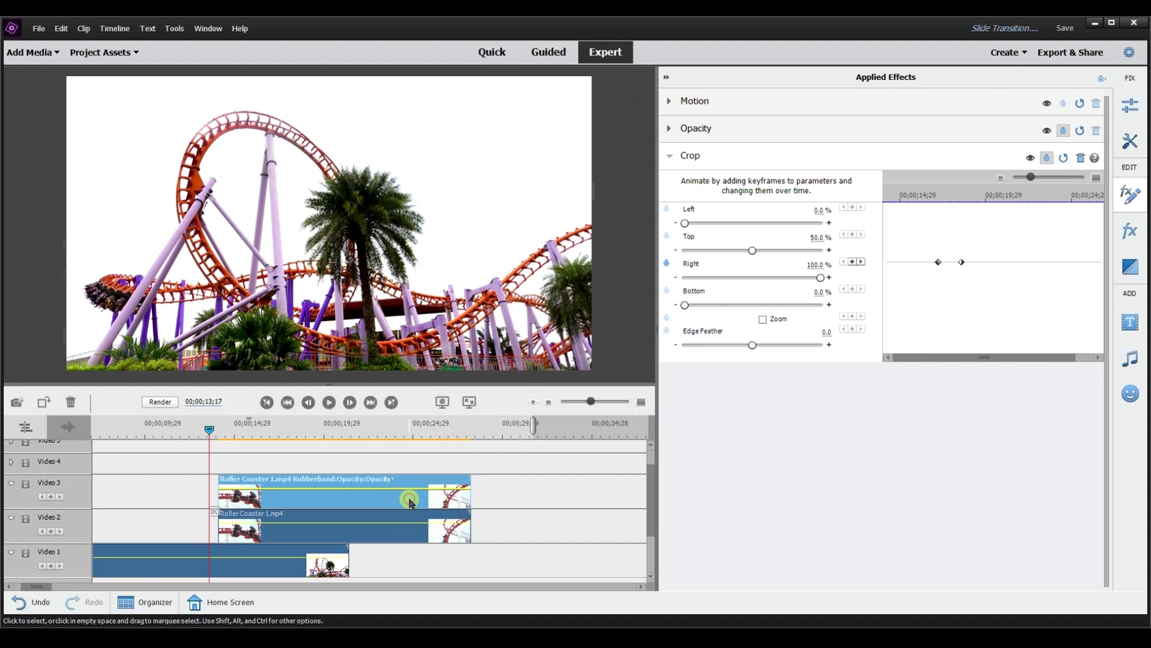
# Delete the Roller Coaster 1.mp4 clips from Video 3 and Video 2.
pyautogui.press('Delete')
pyautogui.click(394, 516)
pyautogui.press('Delete')
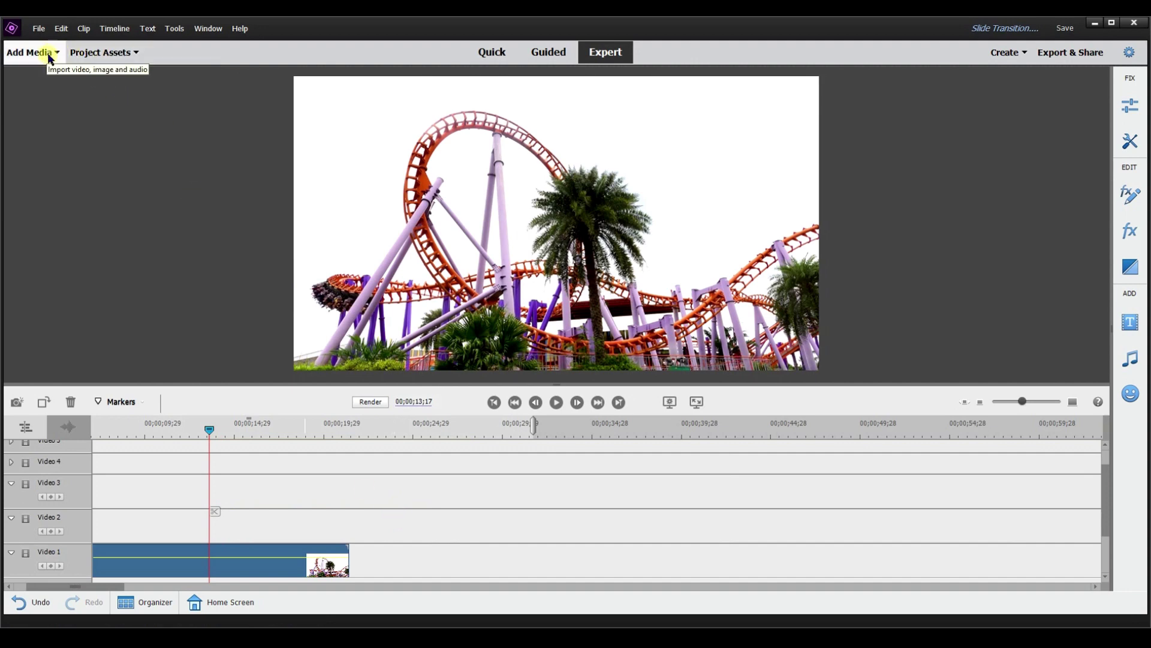
# Place fresh copies of Roller Coaster 1.mp4 on Video 2 and Video 3, both starting at 00;00;13;17.
pyautogui.click(84, 56)
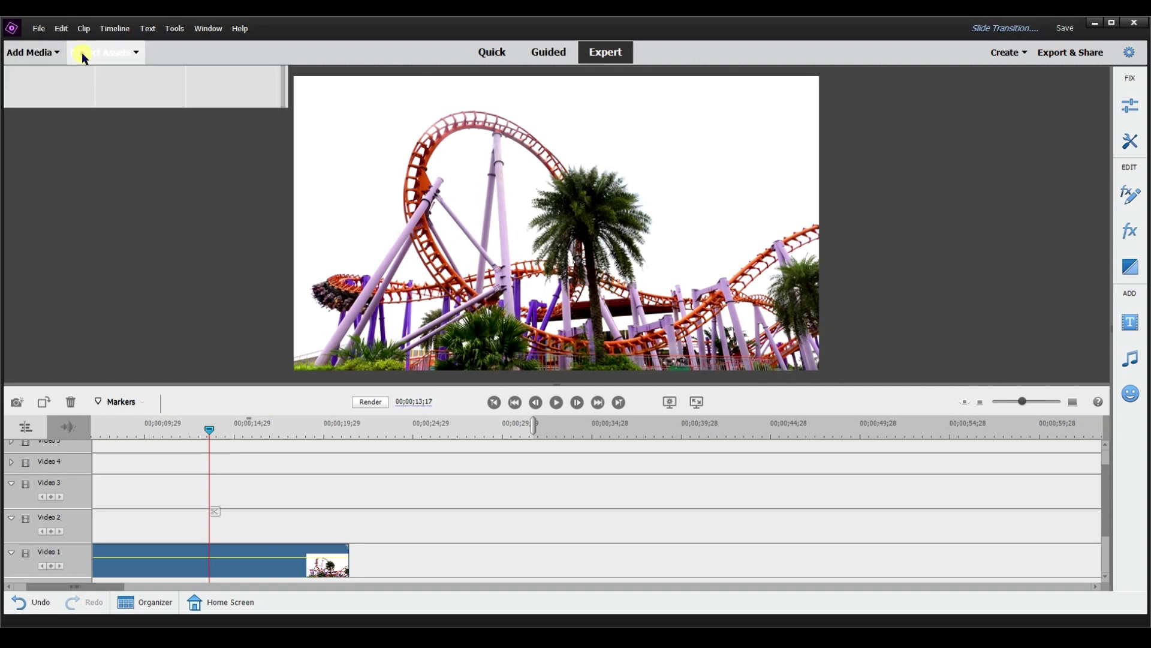
pyautogui.moveTo(49, 112); pyautogui.dragTo(210, 496)
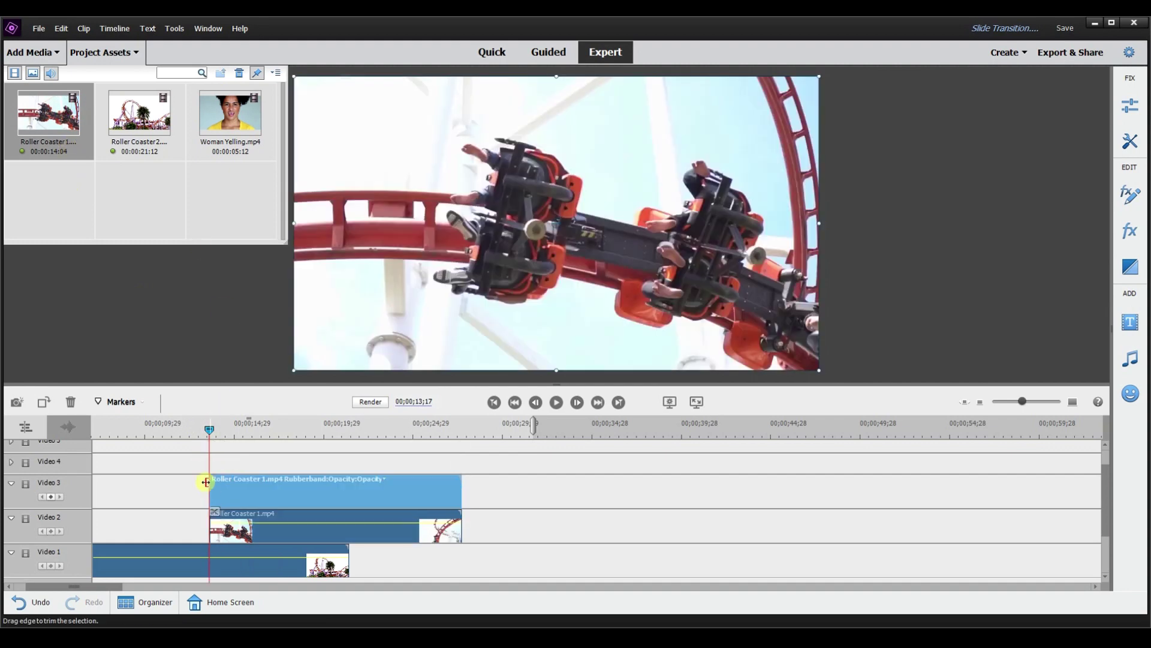
pyautogui.click(134, 53)
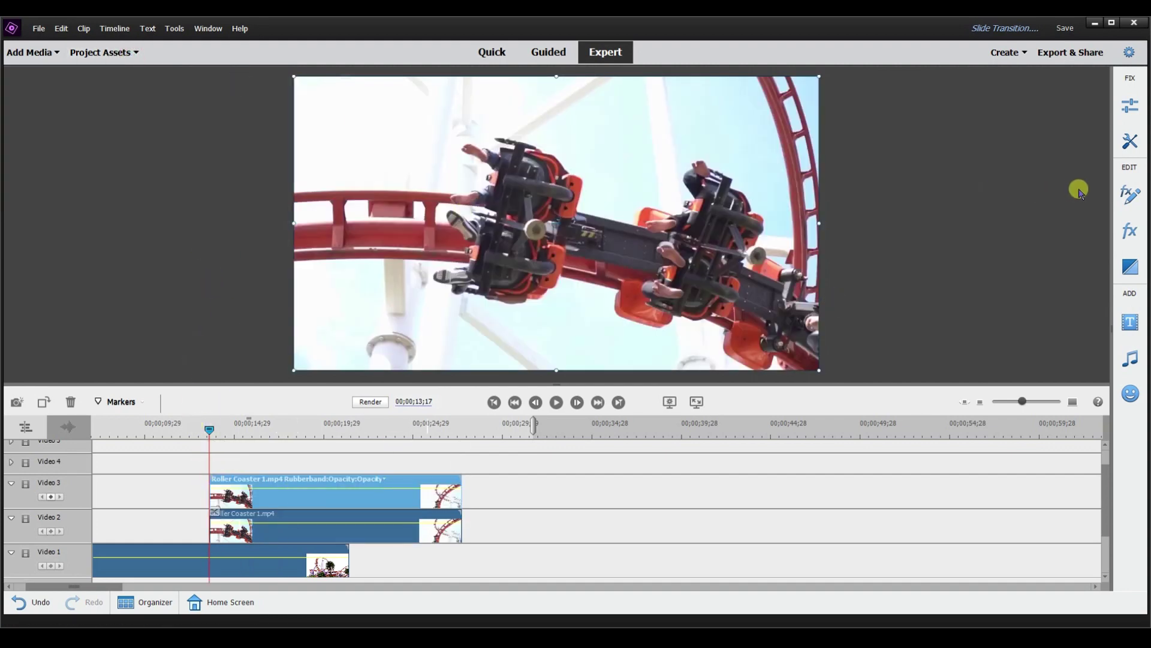
# Find the saved presets by searching the effects for "spli" and apply Top Split Slide to the Video 2 clip.
pyautogui.click(1130, 231)
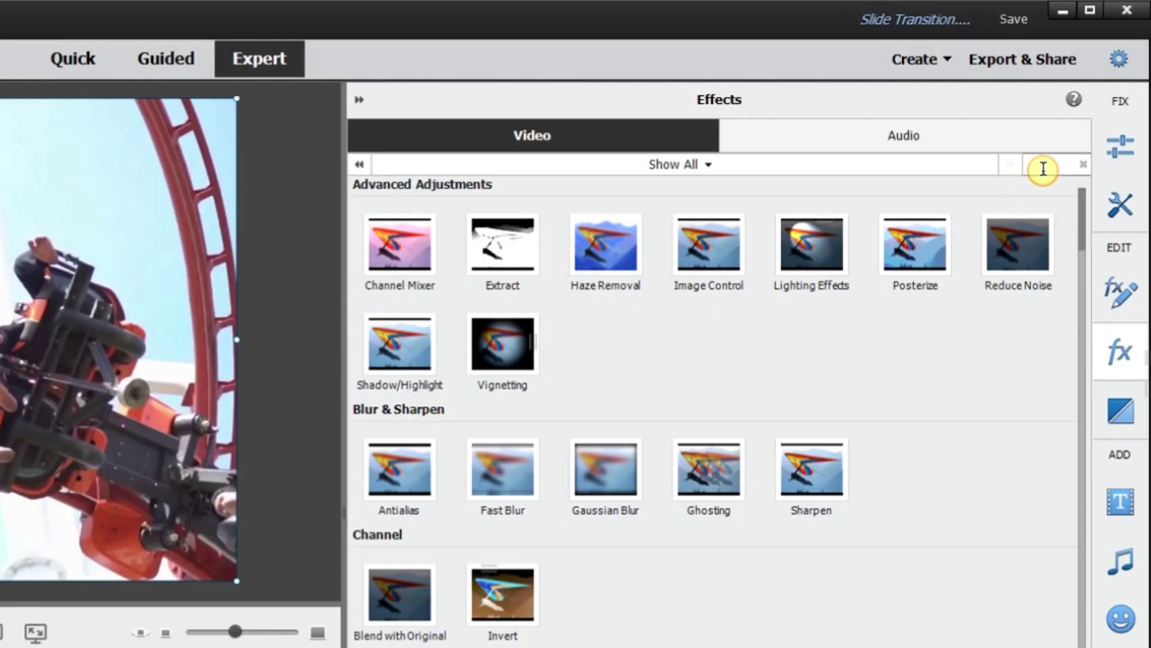
pyautogui.write('spli')
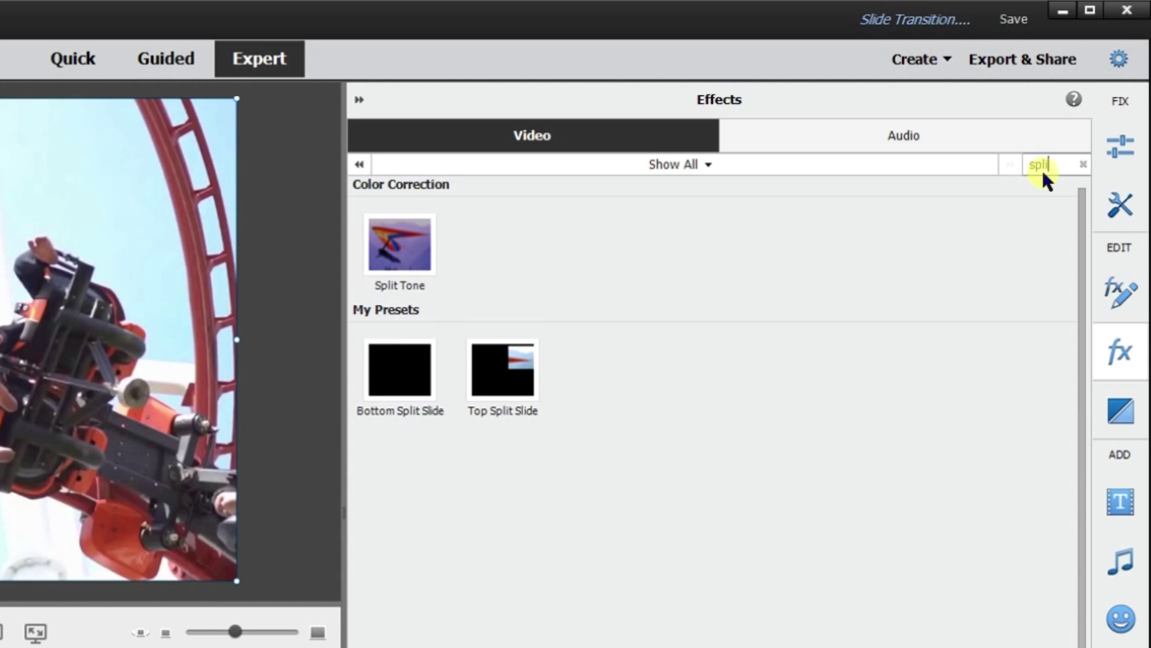
pyautogui.click(377, 387)
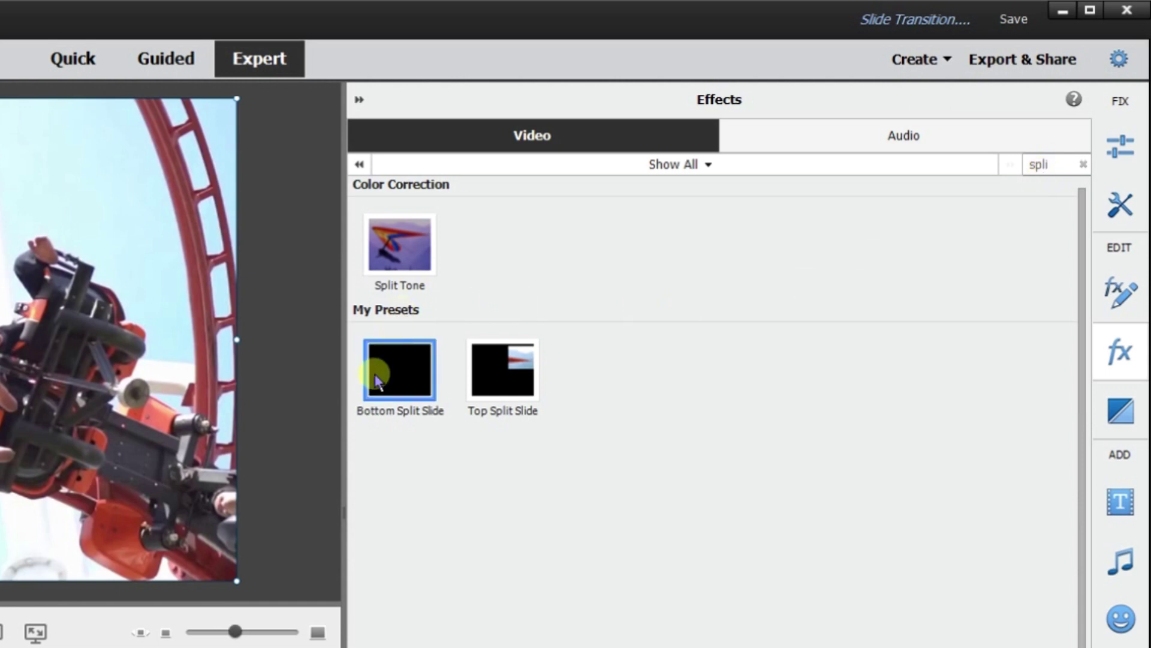
pyautogui.click(533, 373)
pyautogui.moveTo(534, 373); pyautogui.dragTo(0, 647)
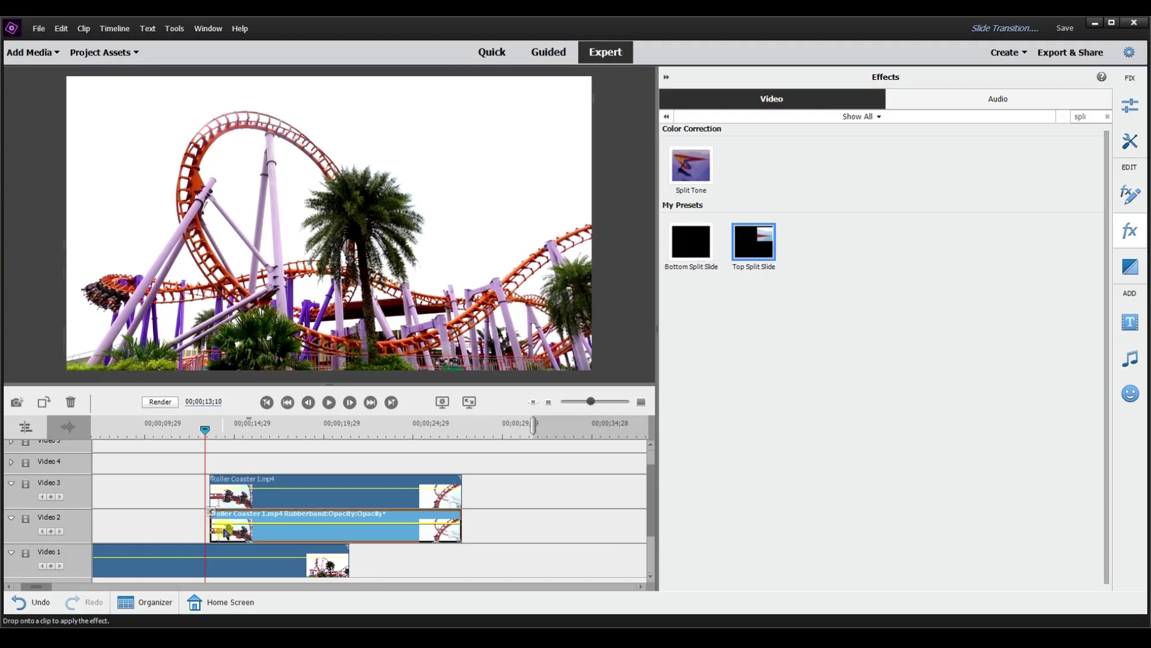
pyautogui.moveTo(227, 532); pyautogui.dragTo(227, 533)
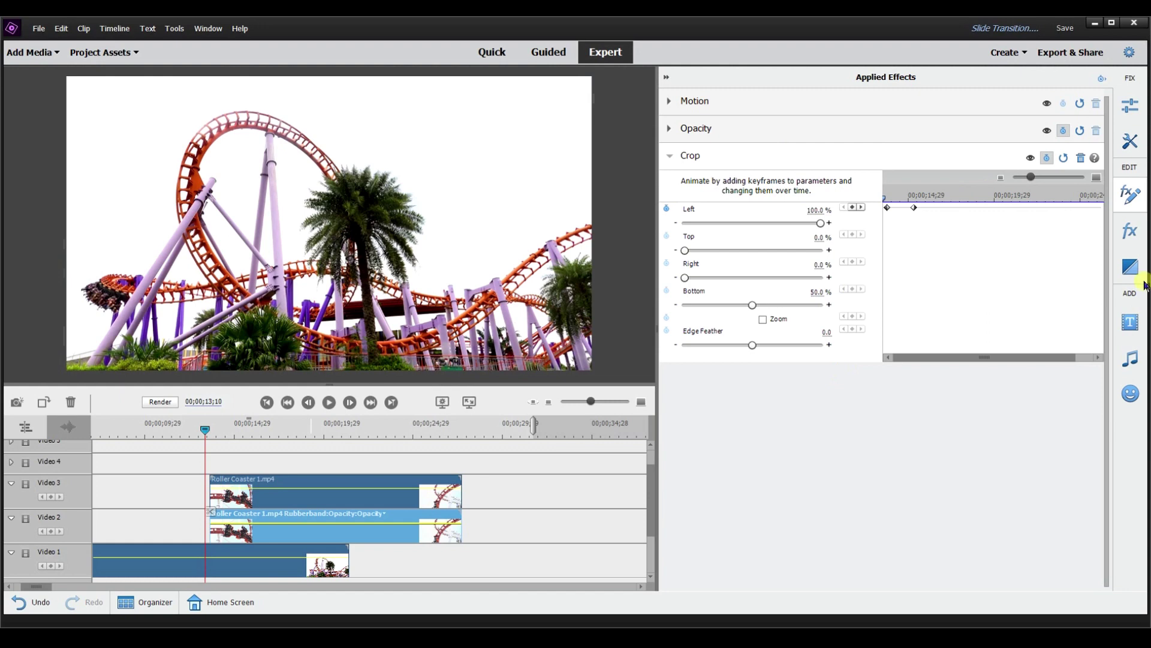
# Apply the Bottom Split Slide preset to the Video 3 clip and play back the transition.
pyautogui.click(1135, 242)
pyautogui.moveTo(693, 257); pyautogui.dragTo(233, 479)
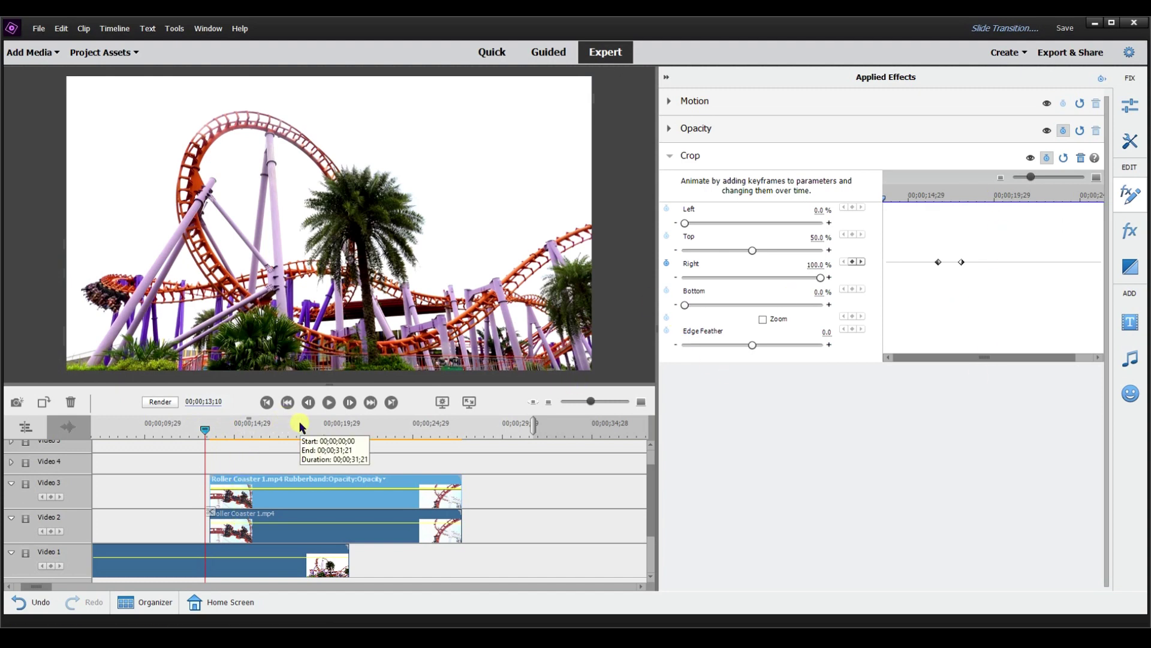
pyautogui.click(330, 403)
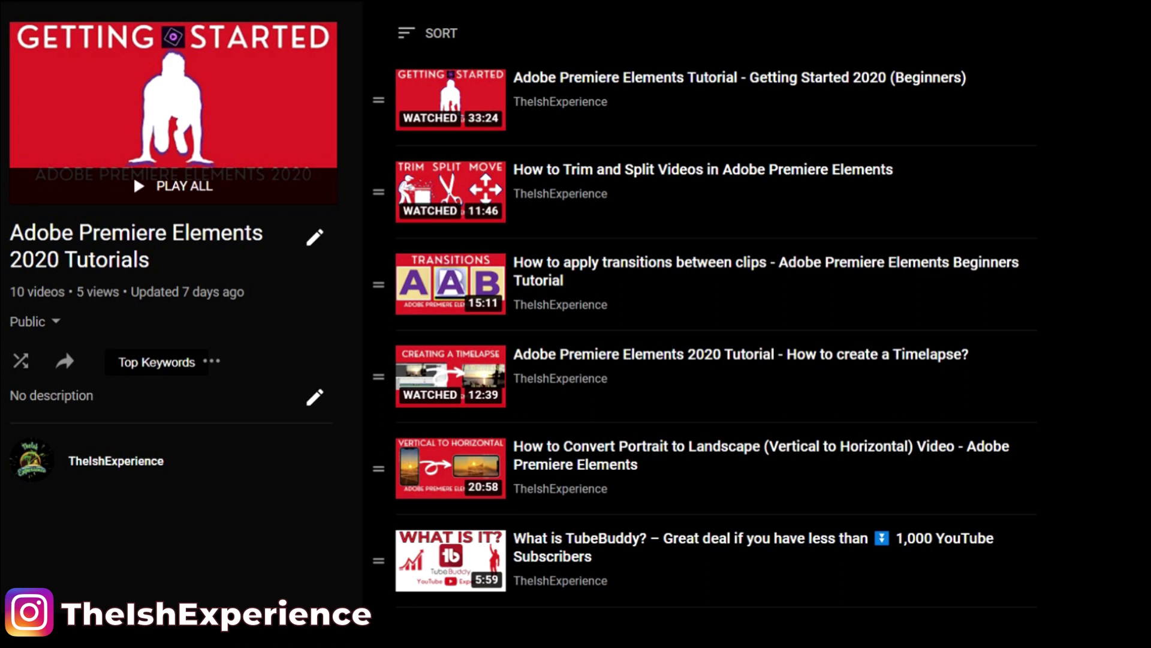
pyautogui.scroll(-4, 714, 324)
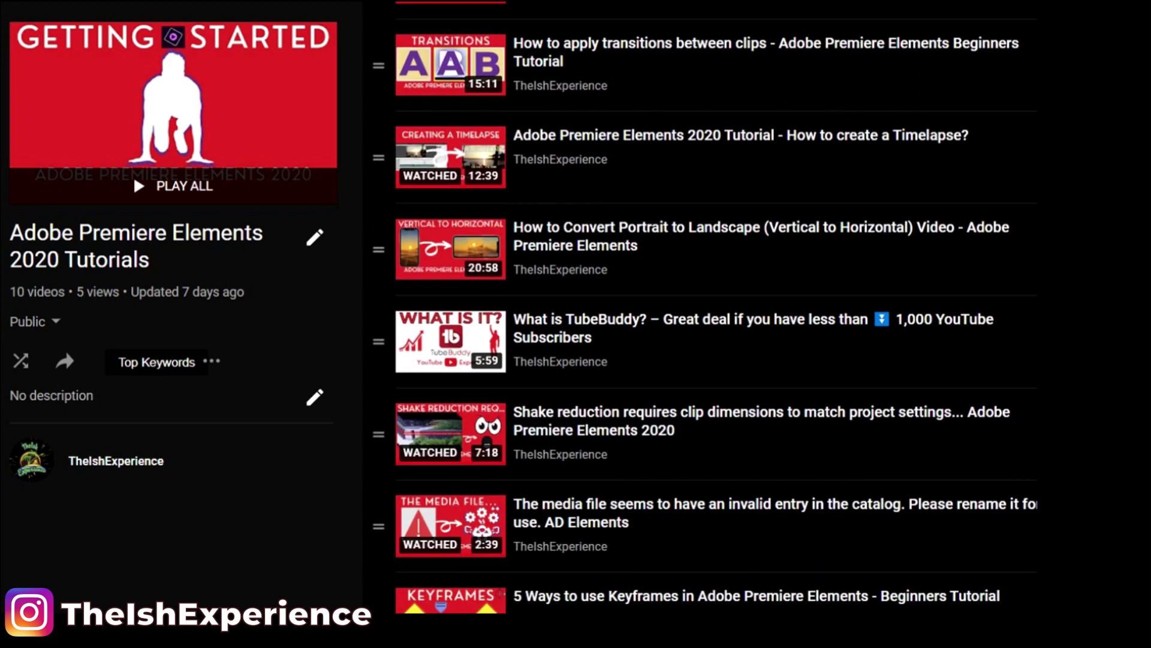
pyautogui.scroll(-3, 713, 324)
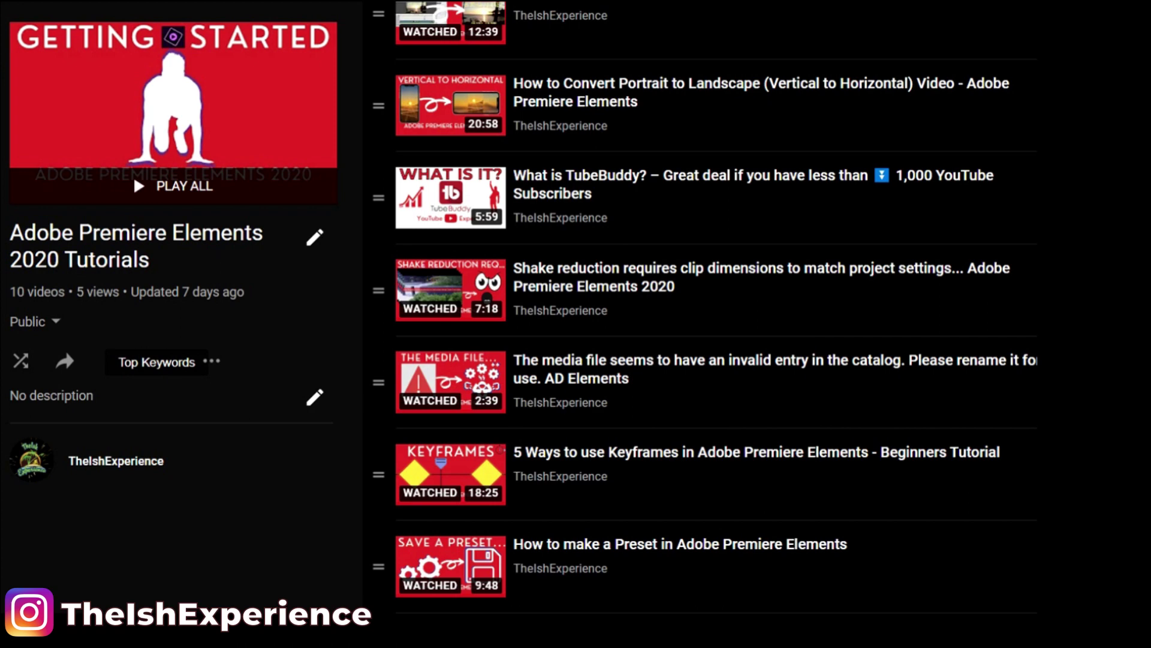
pyautogui.scroll(6, 714, 323)
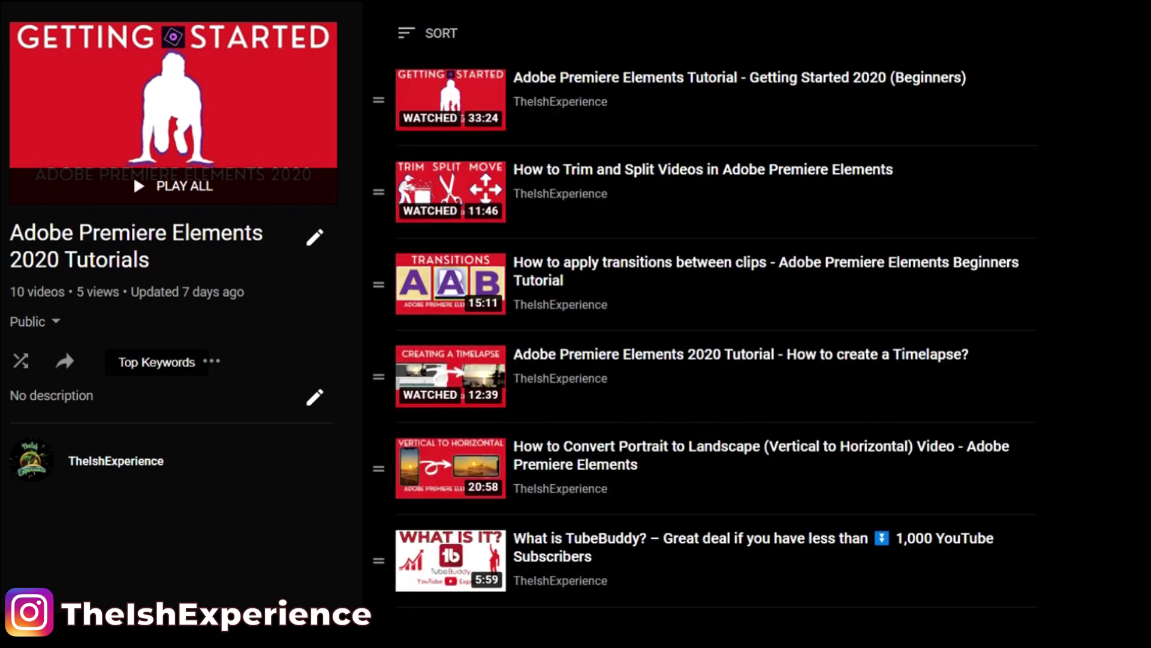
pyautogui.scroll(-6, 714, 324)
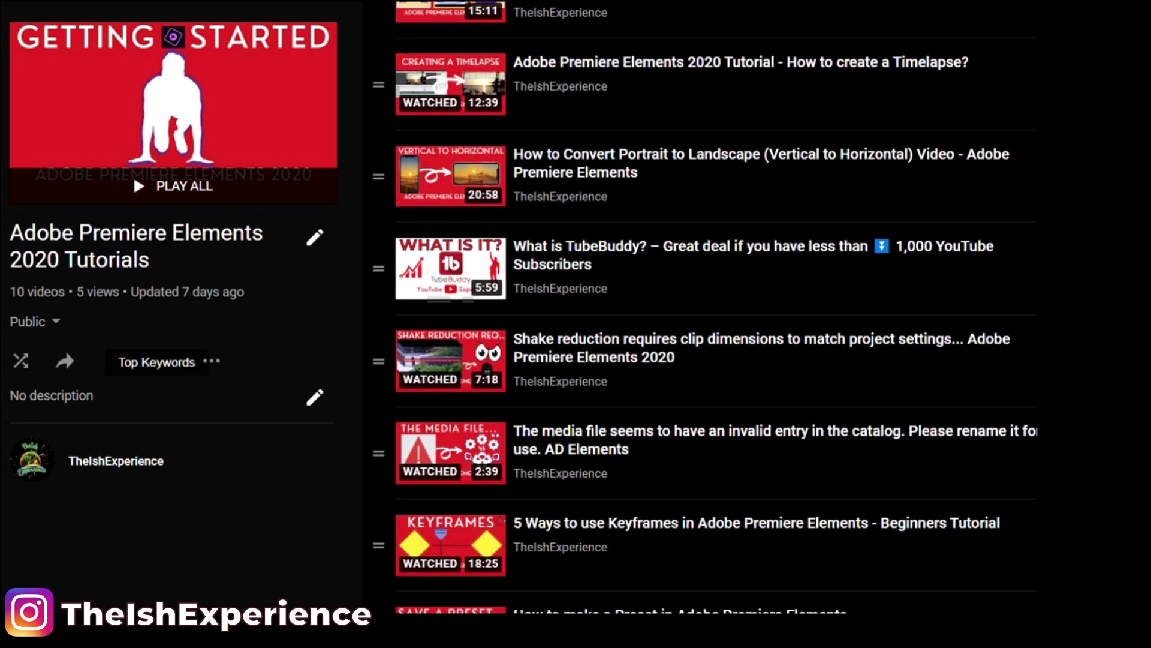
pyautogui.scroll(-1, 714, 324)
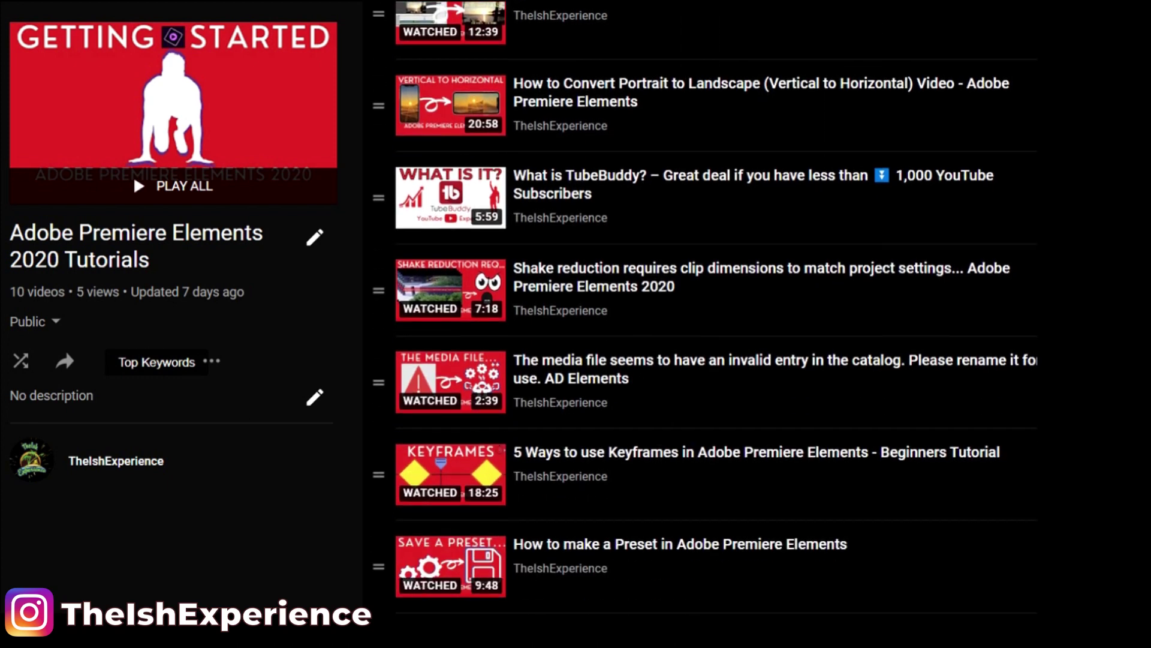
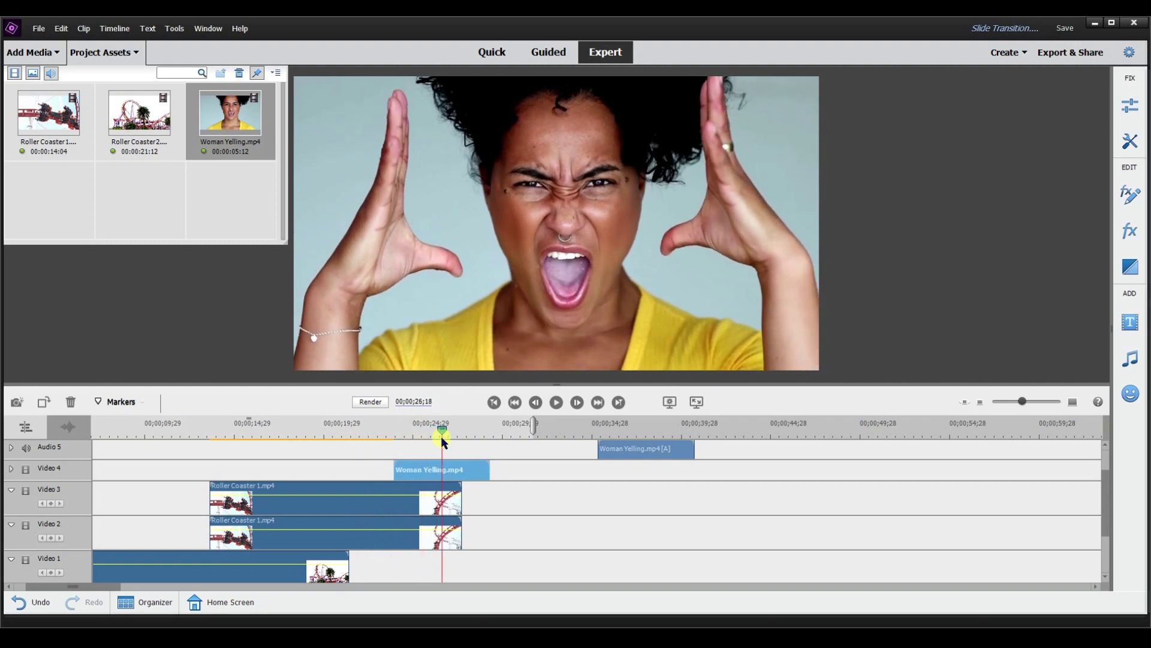
# Search the effects for "crop" and apply the Crop effect to the Woman Yelling.mp4 clip on Video 4.
pyautogui.click(133, 53)
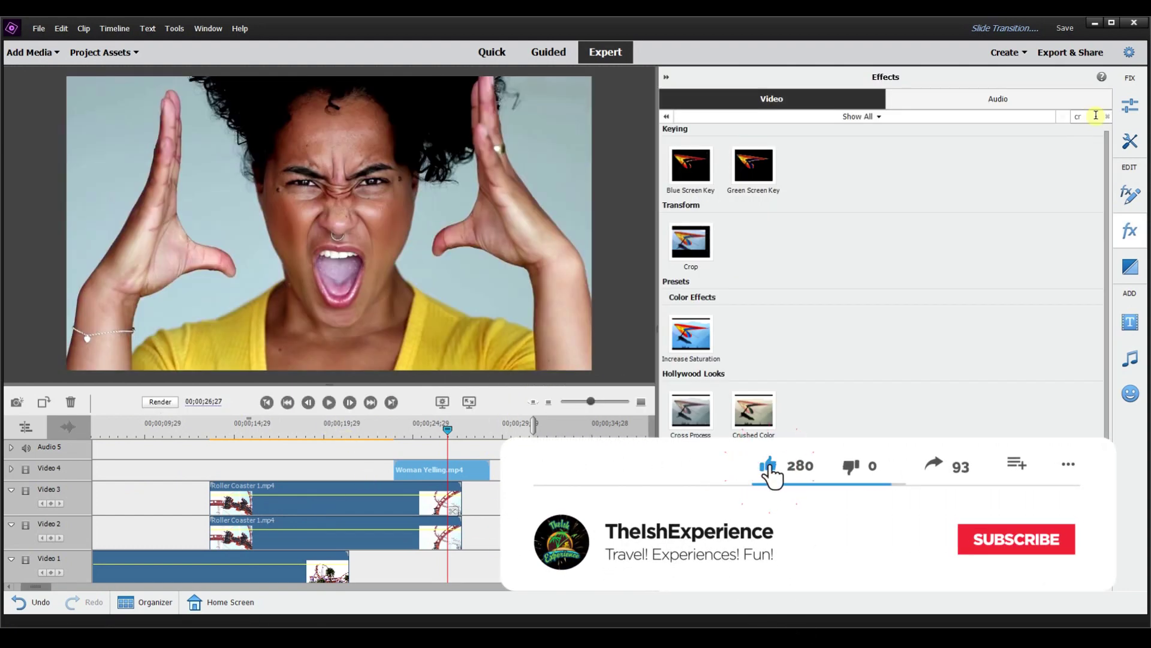
pyautogui.write('op')
pyautogui.moveTo(691, 165); pyautogui.dragTo(407, 478)
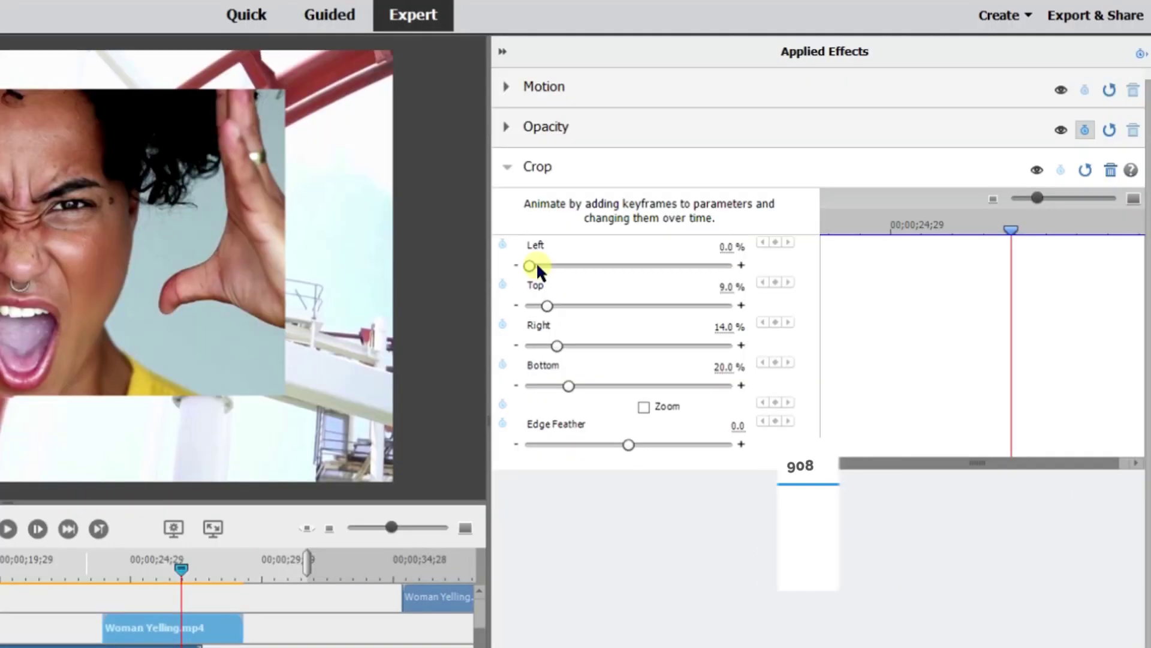
# Set the Left crop of the Woman Yelling.mp4 clip to 50%.
pyautogui.click(720, 247)
pyautogui.write('50')
pyautogui.press('Return')
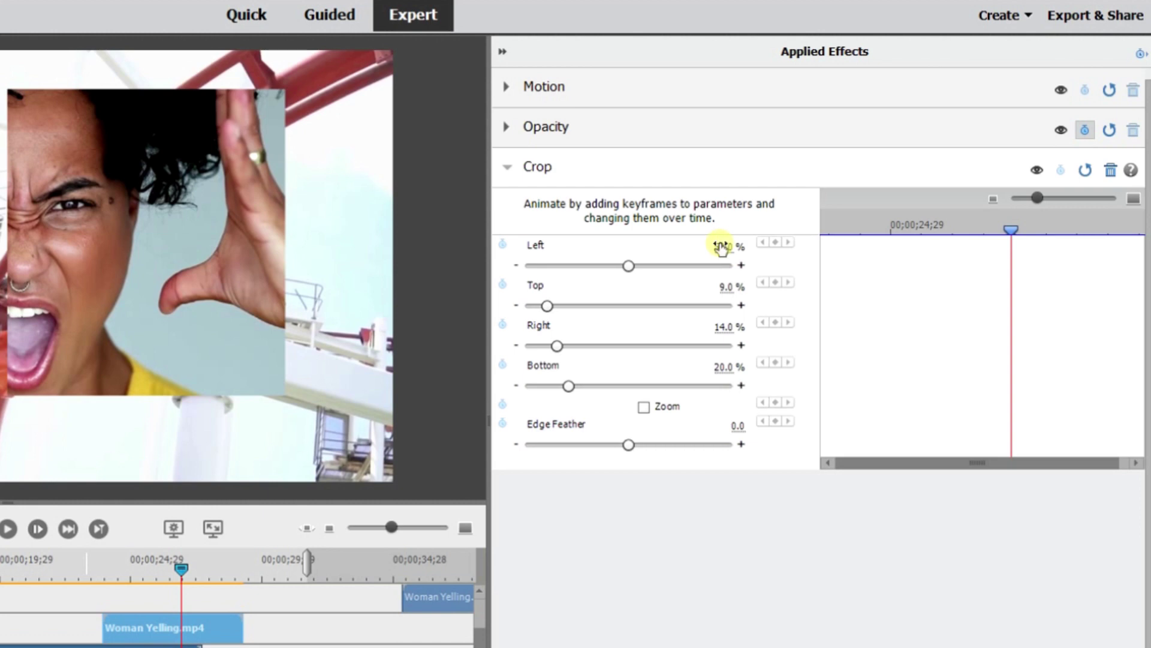
# Set the Top, Right and Bottom crop values of the Woman Yelling.mp4 clip on Video 4 to 0%.
pyautogui.click(722, 287)
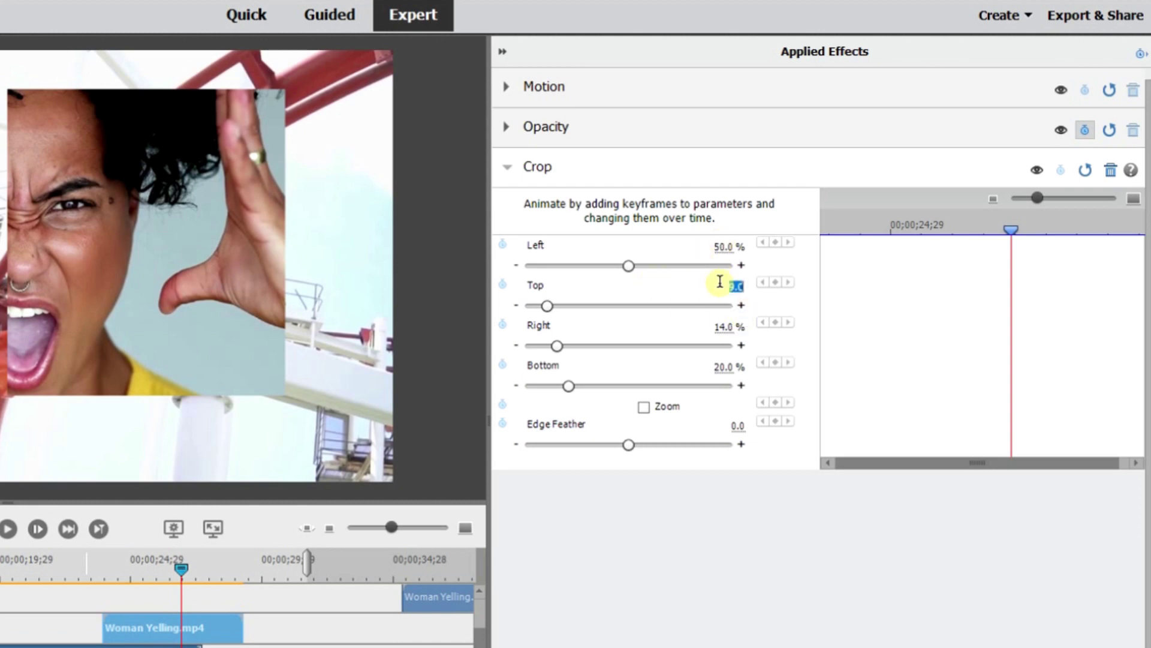
pyautogui.write('0')
pyautogui.press('Return')
pyautogui.write('0')
pyautogui.click(721, 367)
pyautogui.click(721, 368)
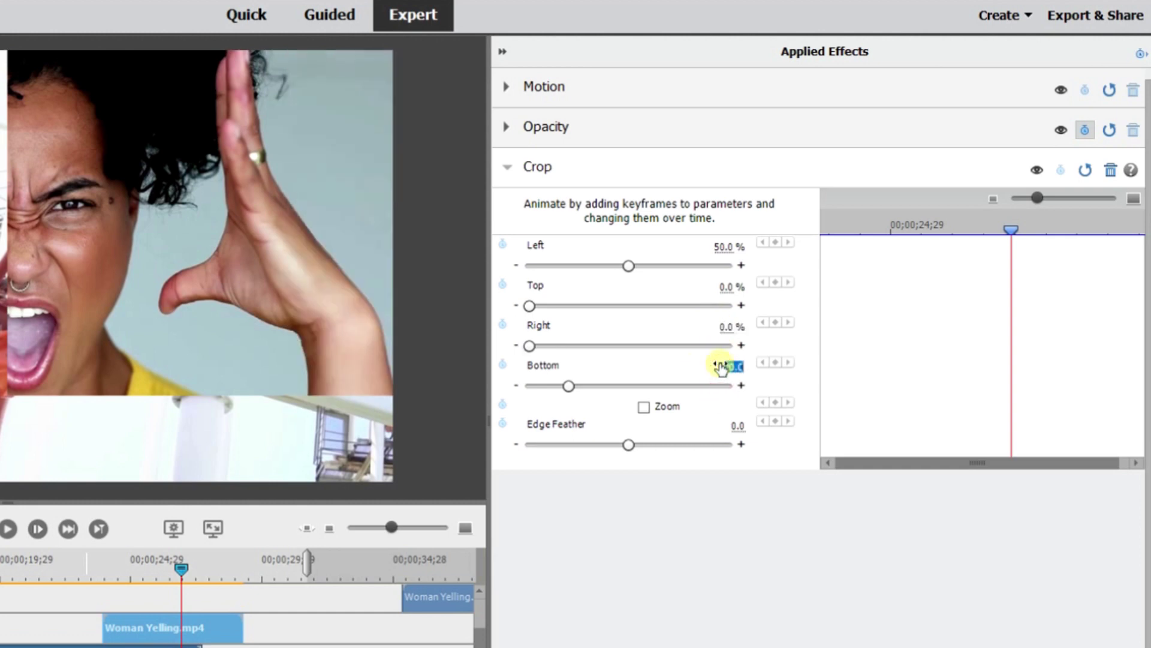
pyautogui.write('0')
pyautogui.press('Return')
# Enable keyframing for the clip's Top crop at 0% and place that keyframe just after 00;00;24;29, with the playhead on it.
pyautogui.click(502, 283)
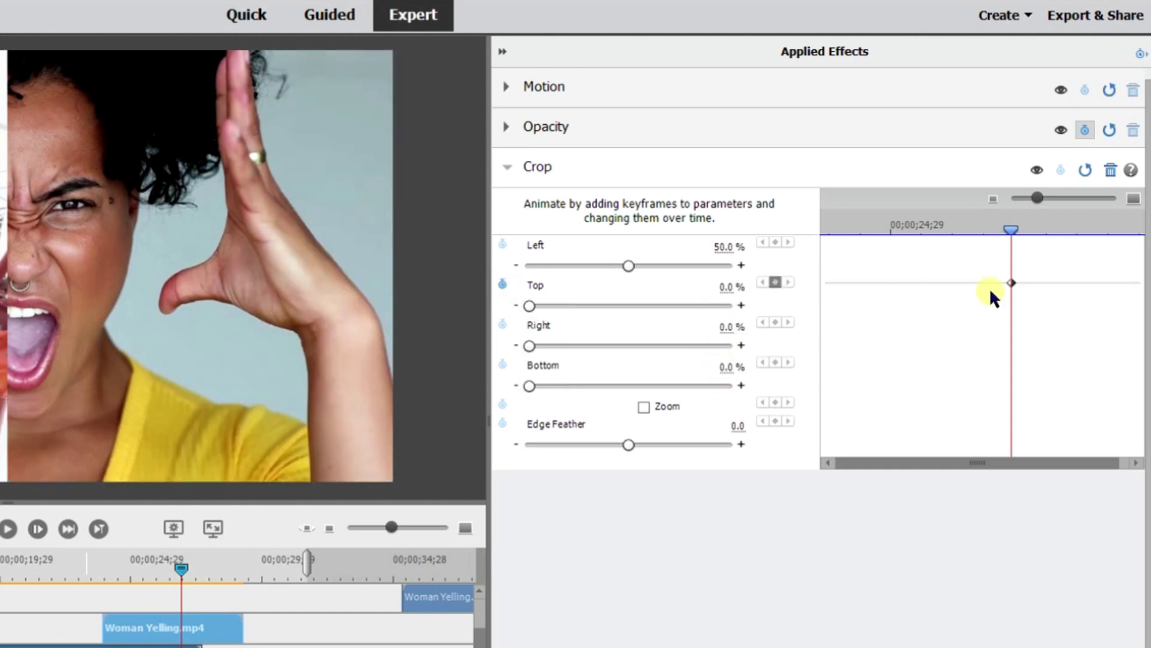
pyautogui.moveTo(1012, 282); pyautogui.dragTo(906, 282)
pyautogui.moveTo(1008, 234); pyautogui.dragTo(903, 247)
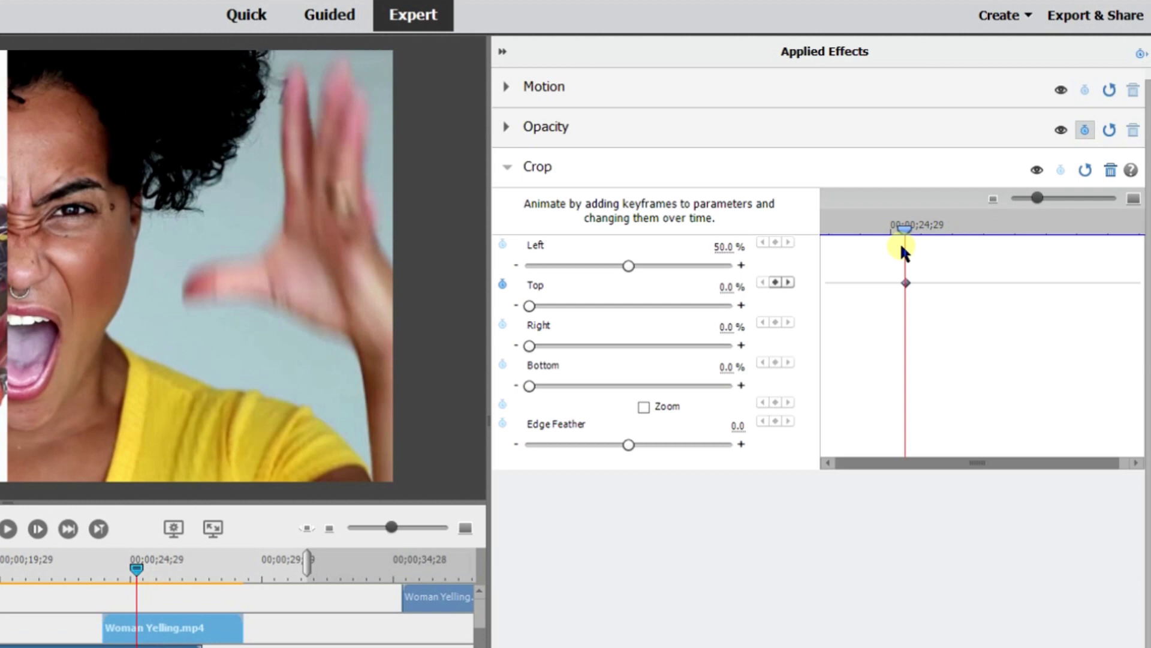
# Add a 100% Top crop keyframe at the start of the clip and play back the slide.
pyautogui.click(729, 287)
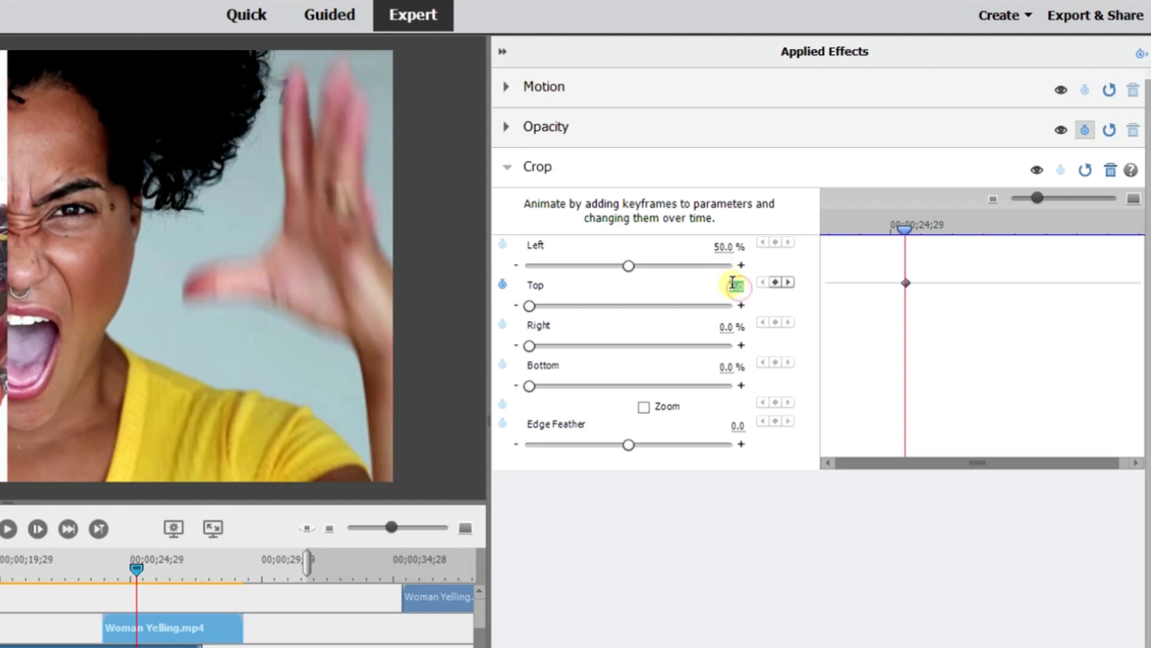
pyautogui.moveTo(903, 225); pyautogui.dragTo(820, 226)
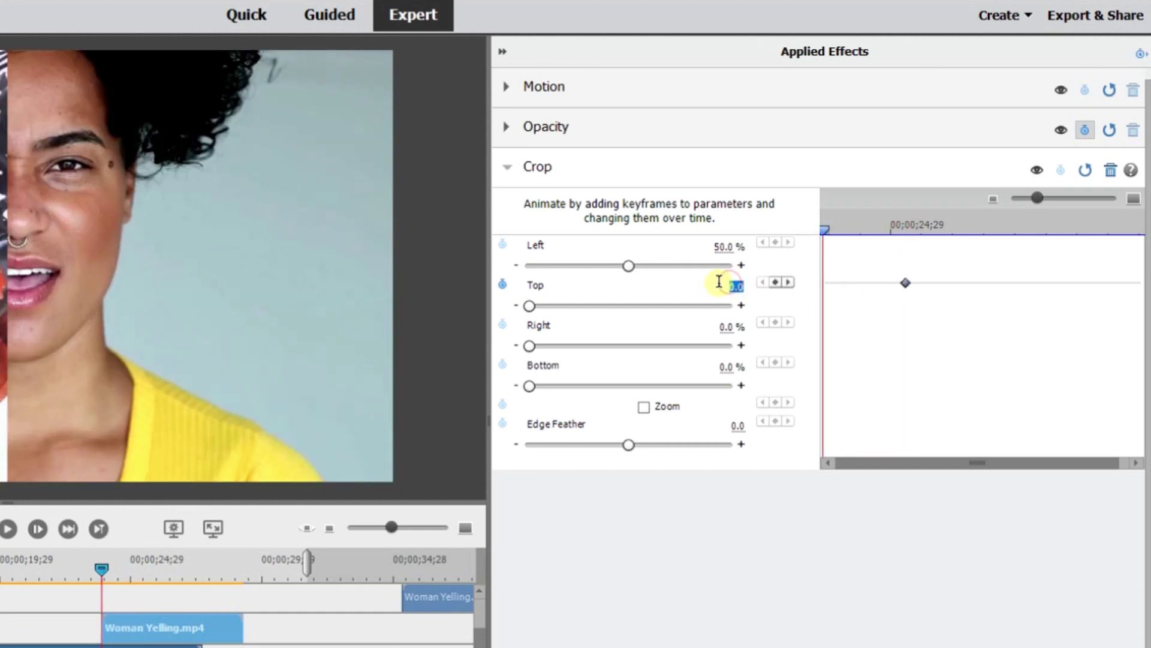
pyautogui.press('Return')
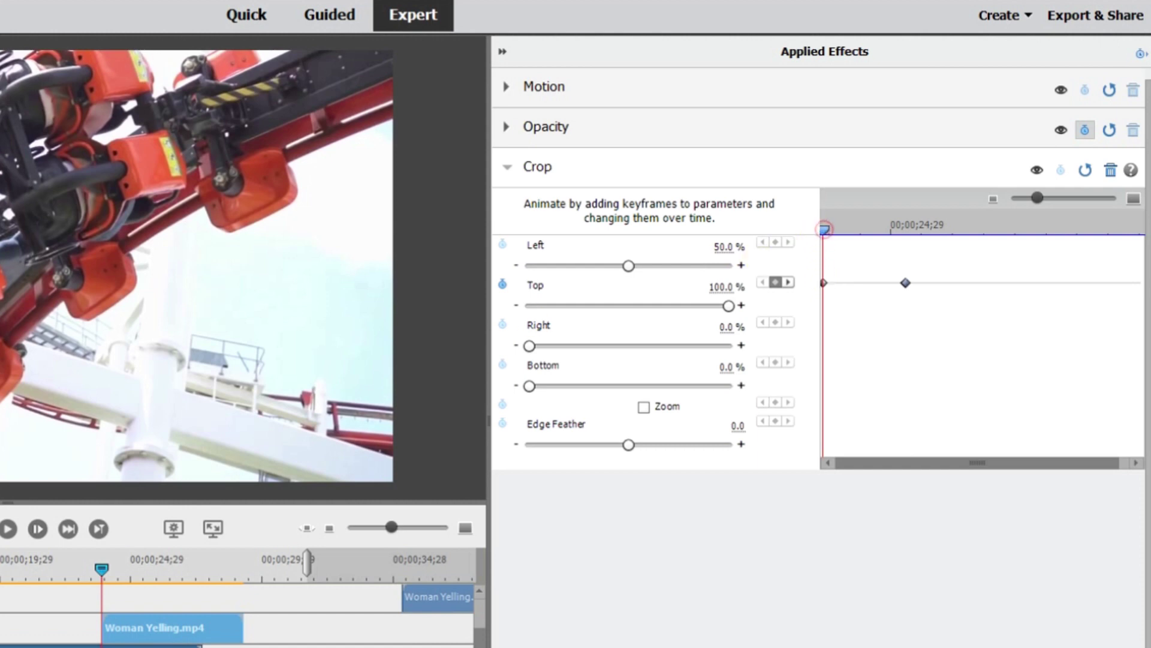
pyautogui.click(8, 530)
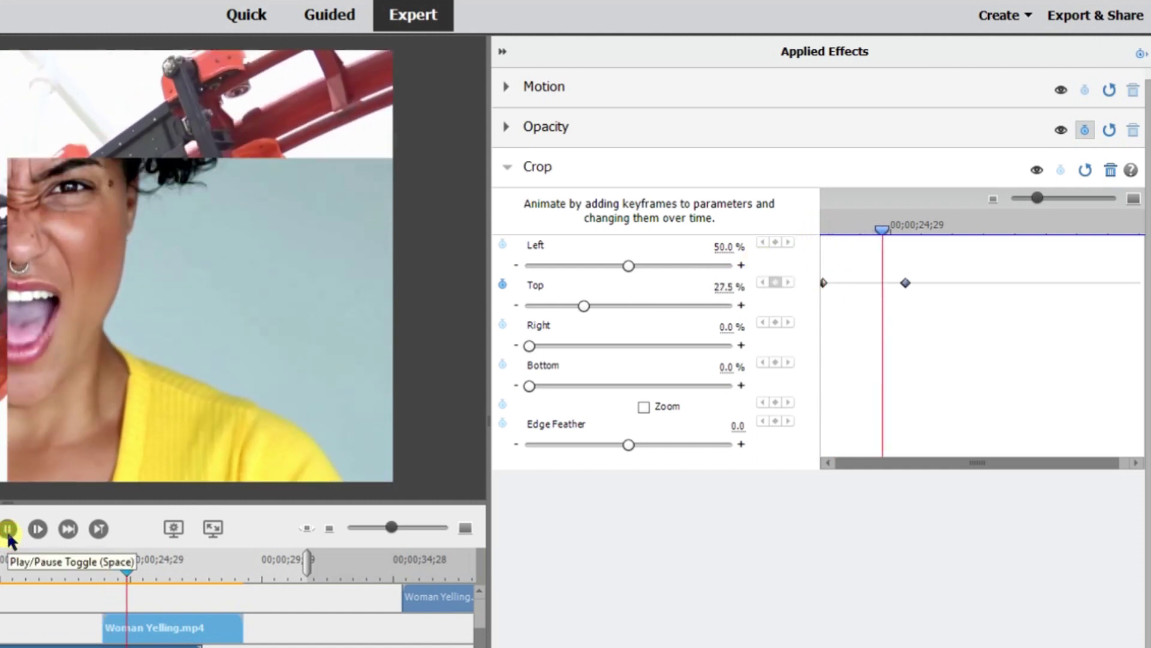
pyautogui.moveTo(865, 235); pyautogui.dragTo(840, 237)
pyautogui.click(826, 235)
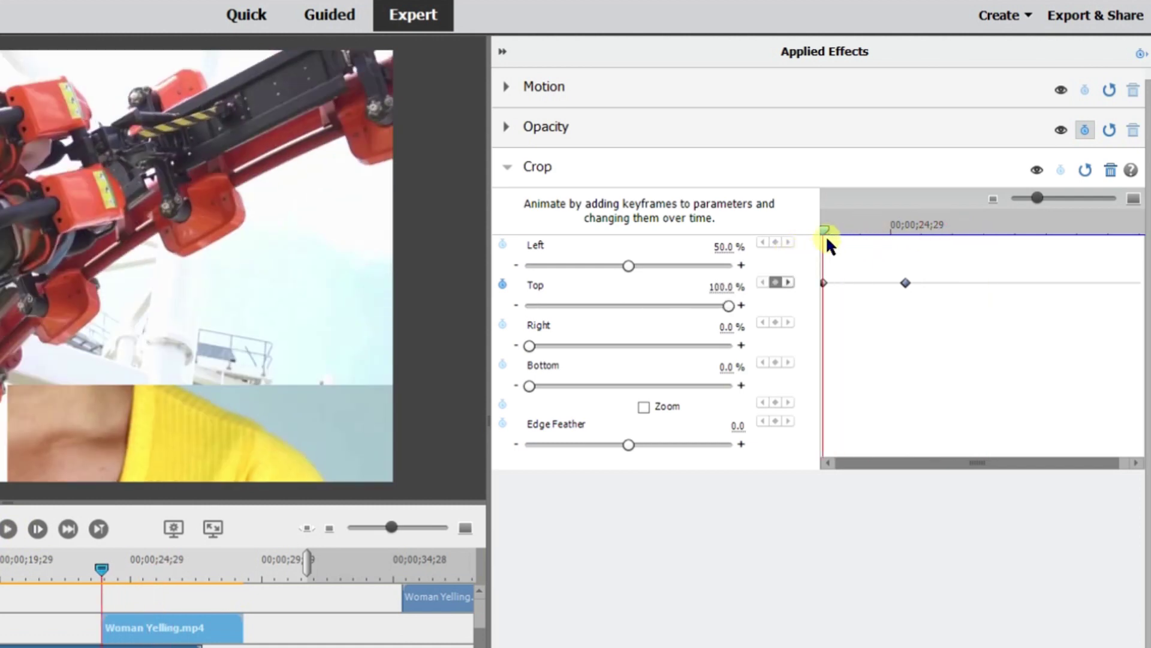
# Delete the audio of the second Woman Yelling.mp4 clip and remove the empty tracks from the timeline.
pyautogui.scroll(-2, 336, 624)
pyautogui.click(413, 641)
pyautogui.rightClick(412, 640)
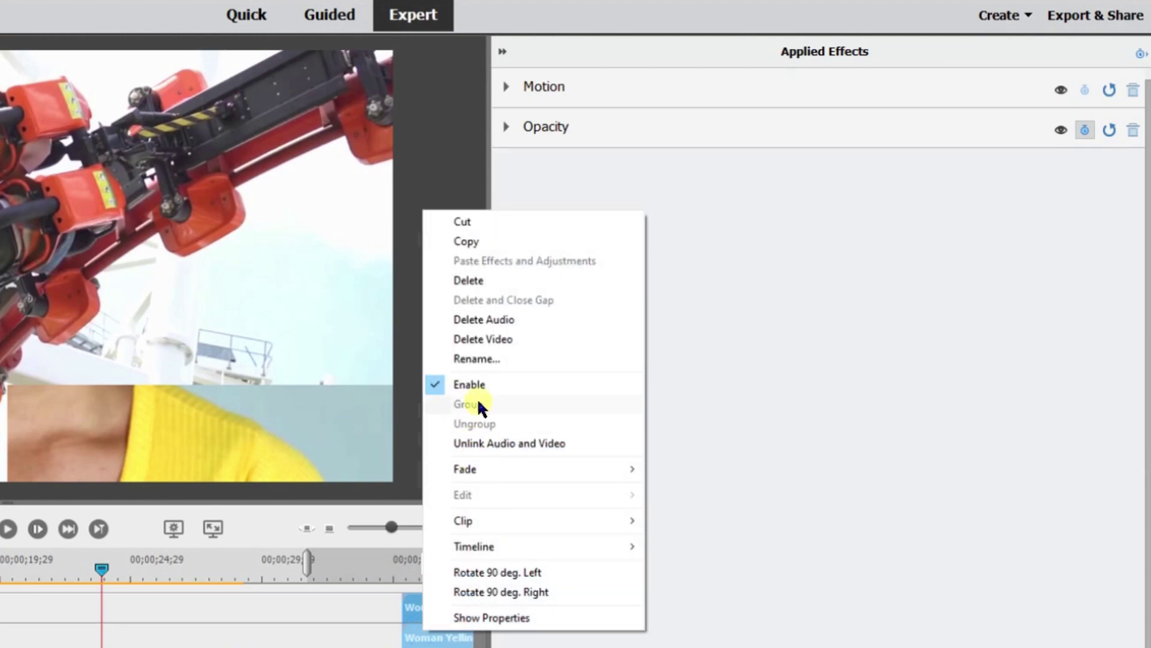
pyautogui.click(481, 320)
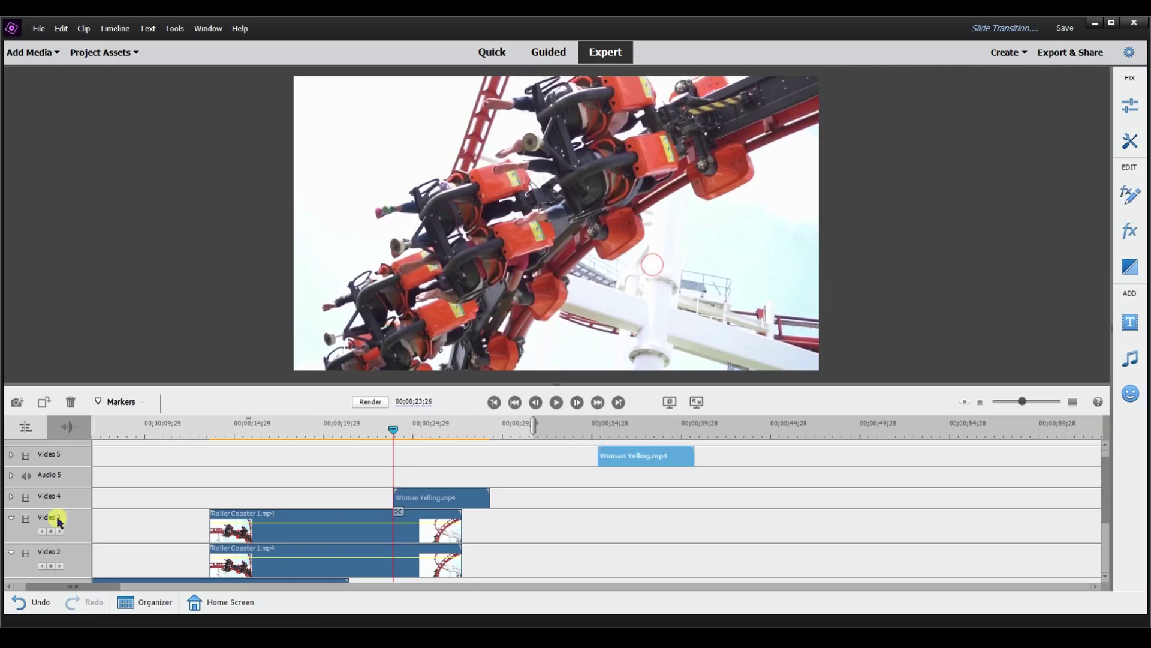
pyautogui.rightClick(62, 485)
pyautogui.click(82, 531)
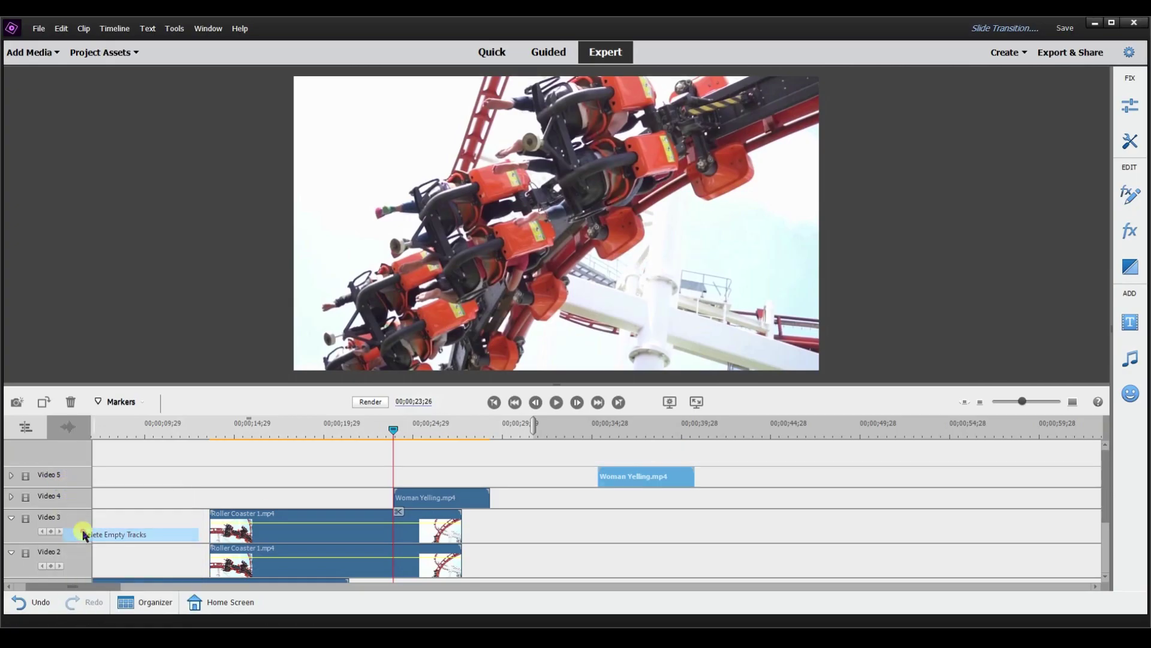
# Move the Video 5 clip to begin where the Video 4 clip ends and apply the Crop effect to it.
pyautogui.moveTo(628, 474); pyautogui.dragTo(519, 477)
pyautogui.moveTo(396, 429); pyautogui.dragTo(506, 429)
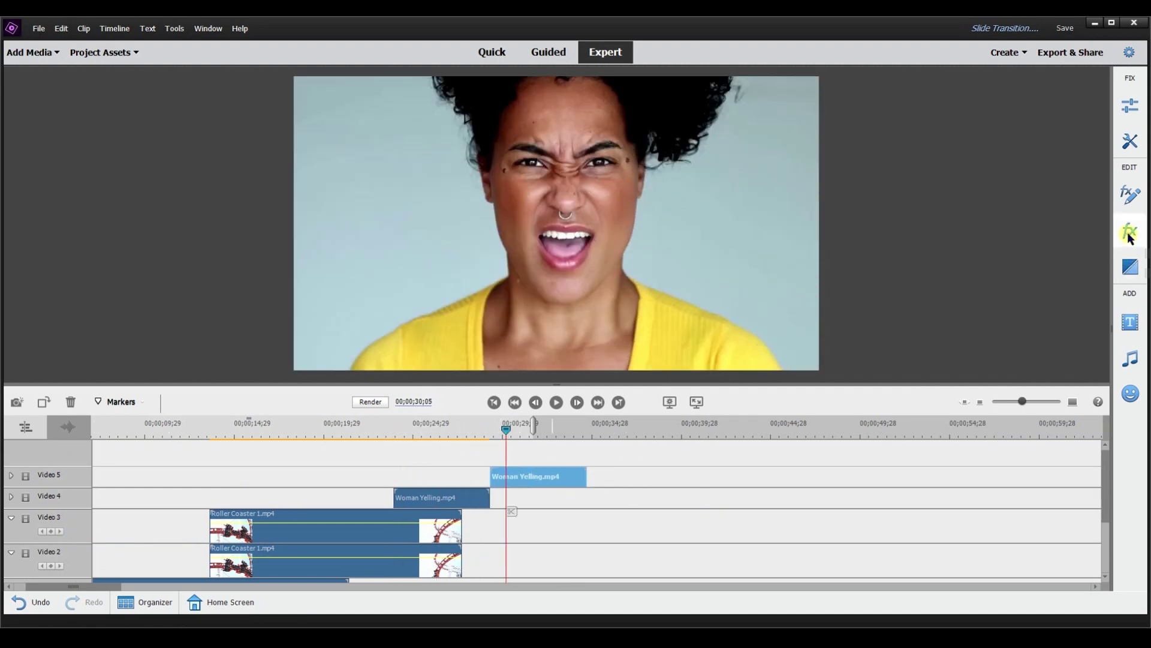
pyautogui.click(1130, 231)
pyautogui.moveTo(690, 166); pyautogui.dragTo(495, 477)
# Set the Video 5 clip's Bottom crop to 0% and its Right crop to 50%.
pyautogui.click(817, 264)
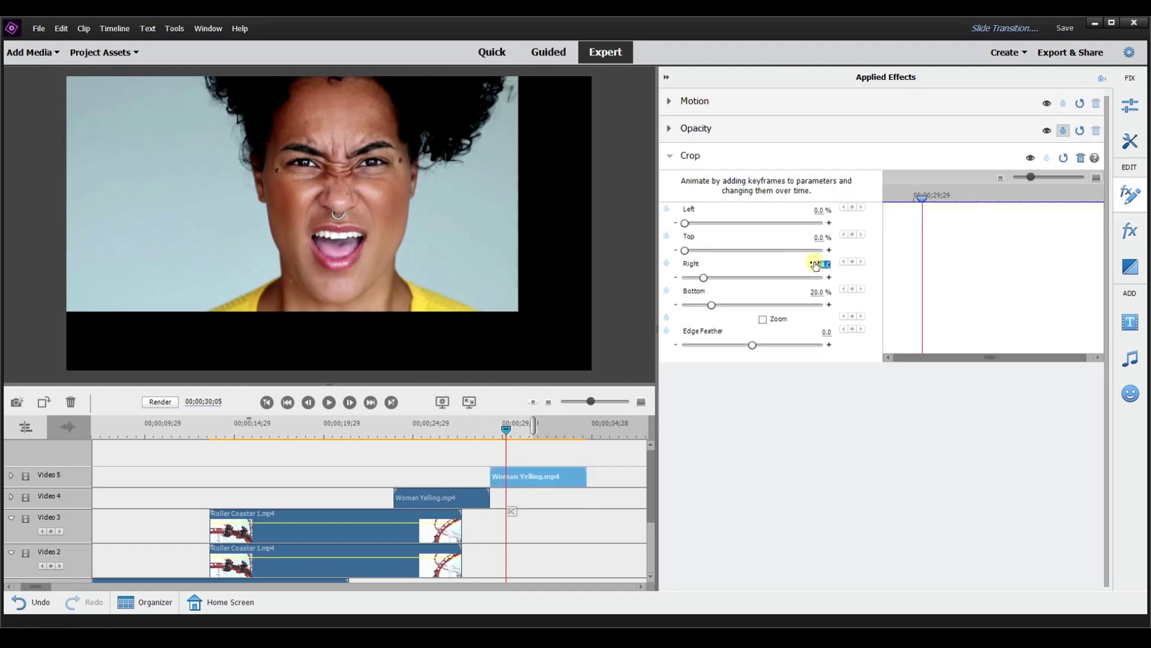
pyautogui.write('0')
pyautogui.click(818, 292)
pyautogui.write('0')
pyautogui.click(815, 261)
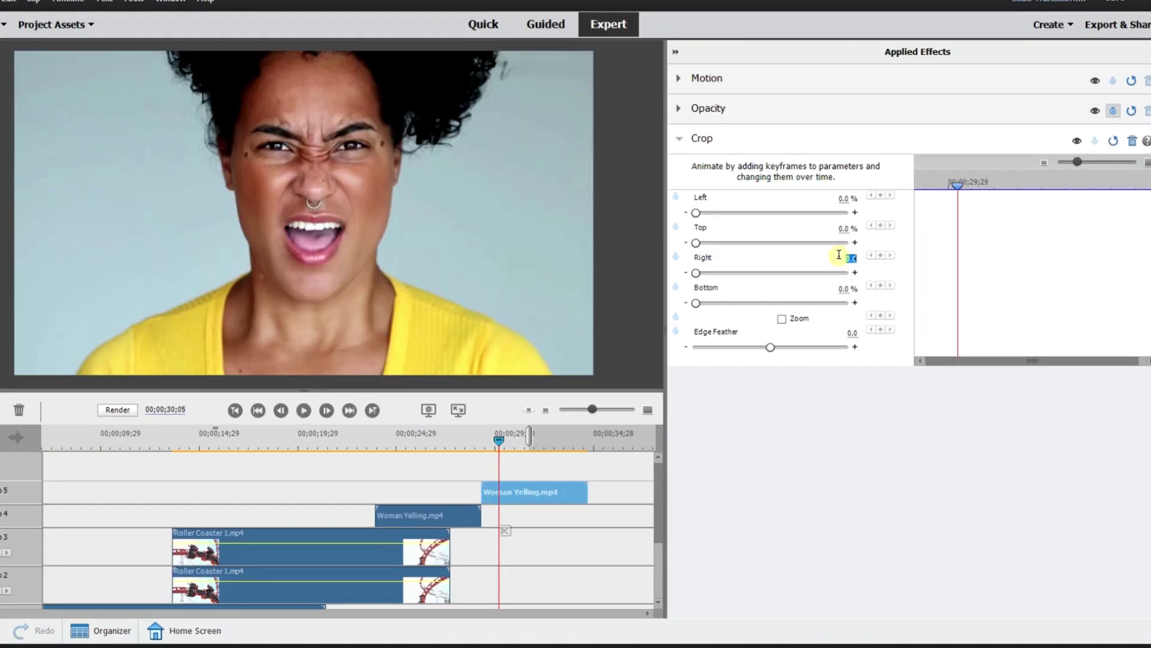
pyautogui.press('Return')
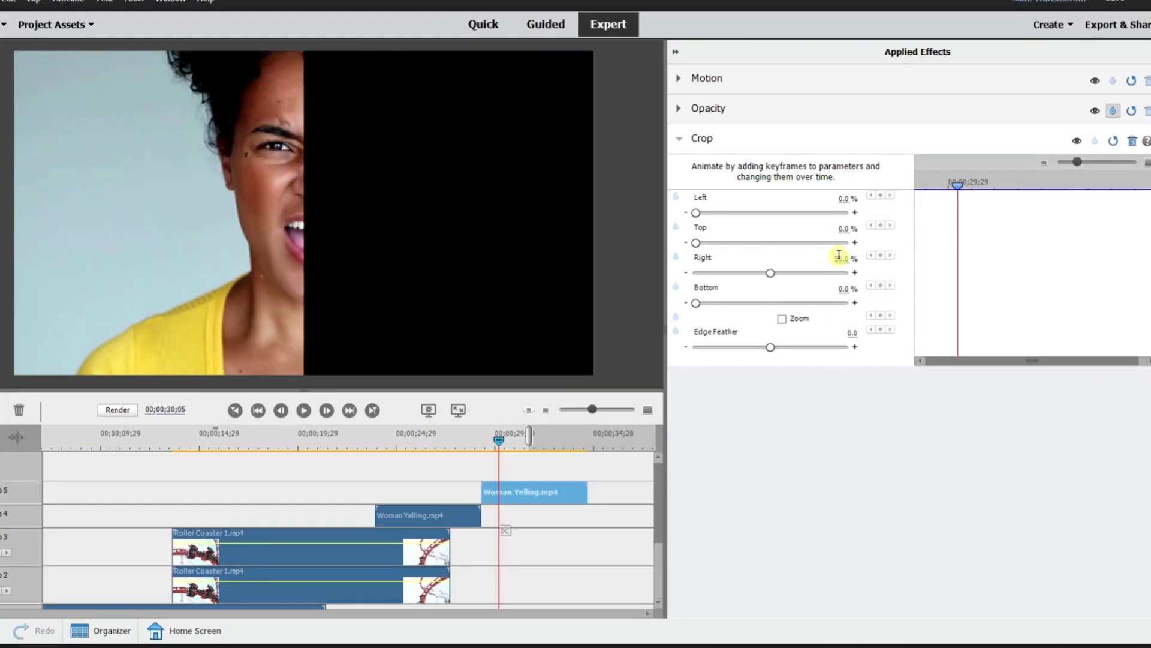
# Keyframe the Bottom crop at 0% at 00;00;30;12 and add a higher-value keyframe nearer the clip's start.
pyautogui.moveTo(957, 182); pyautogui.dragTo(966, 190)
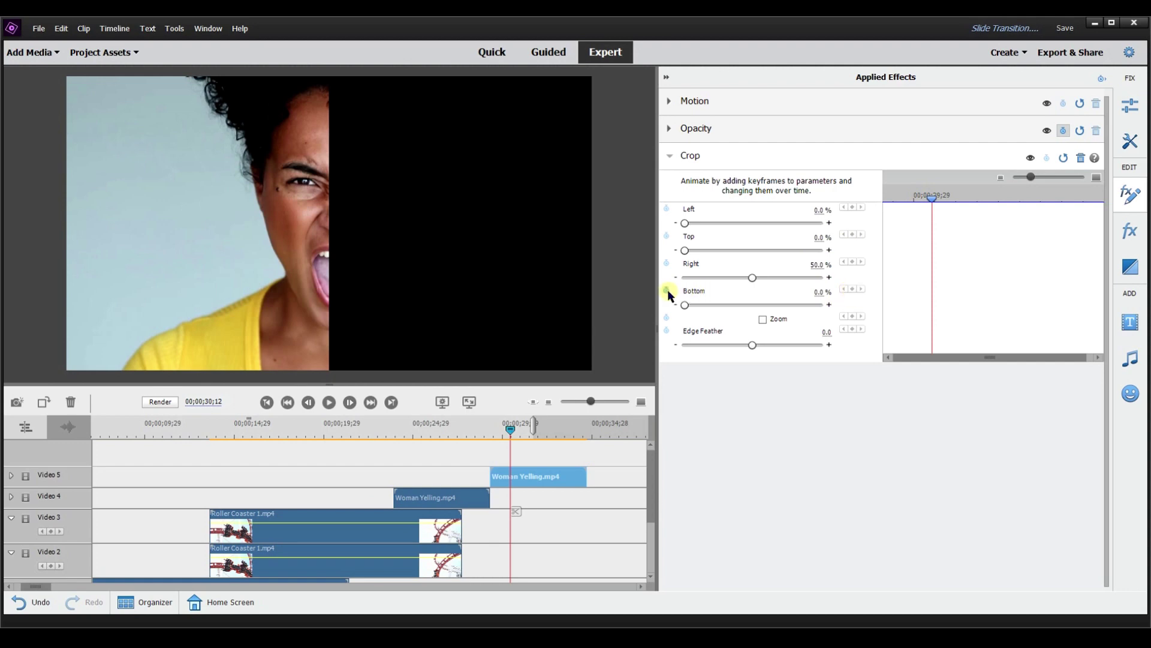
pyautogui.click(676, 287)
pyautogui.click(906, 200)
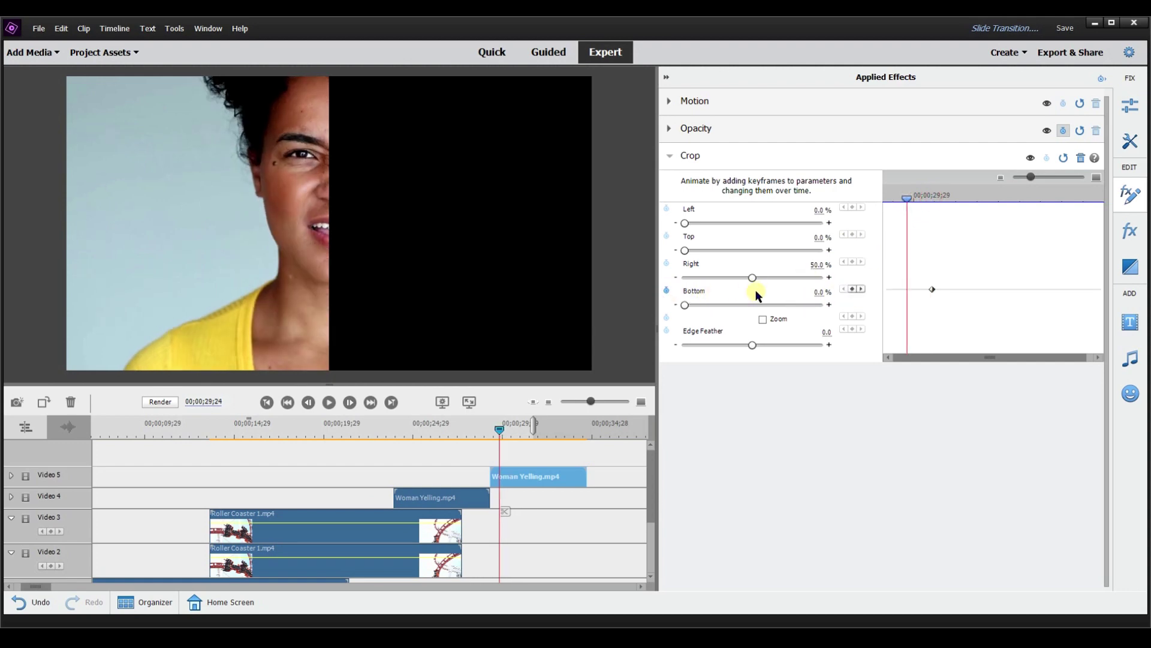
pyautogui.click(823, 293)
pyautogui.press('Return')
# Align the Video 5 clip directly above the Video 4 clip, play back the transition, and park the playhead at 00;00;24;16.
pyautogui.moveTo(520, 476); pyautogui.dragTo(424, 473)
pyautogui.moveTo(499, 429); pyautogui.dragTo(385, 429)
pyautogui.click(329, 401)
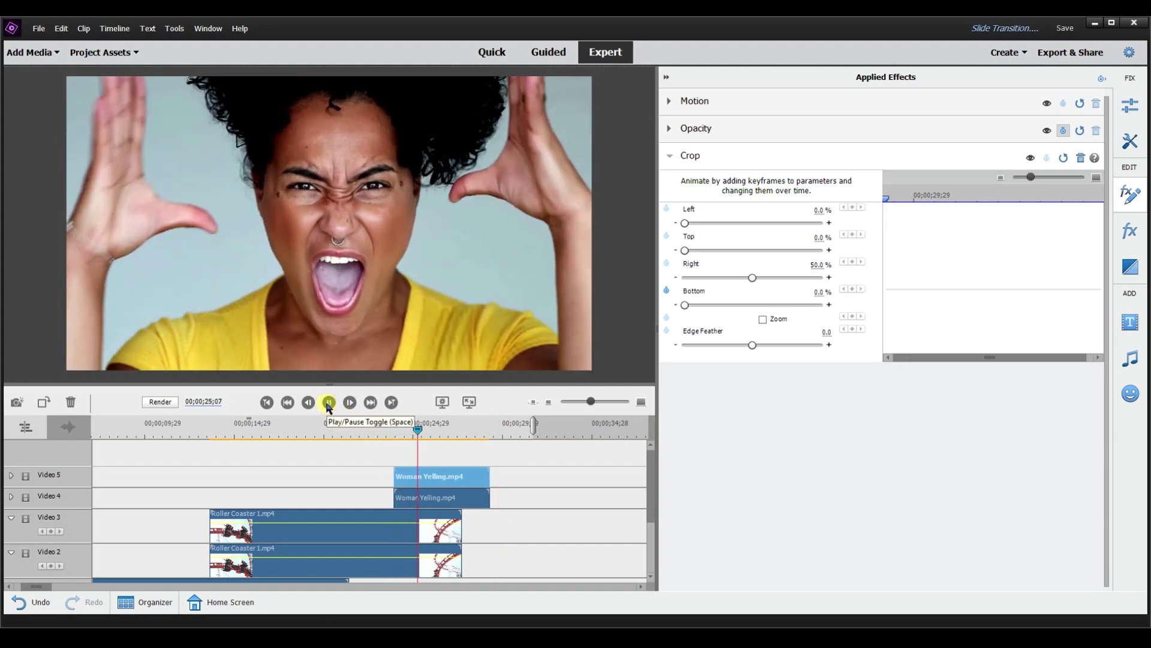
pyautogui.click(328, 402)
pyautogui.moveTo(979, 195); pyautogui.dragTo(859, 207)
pyautogui.click(329, 402)
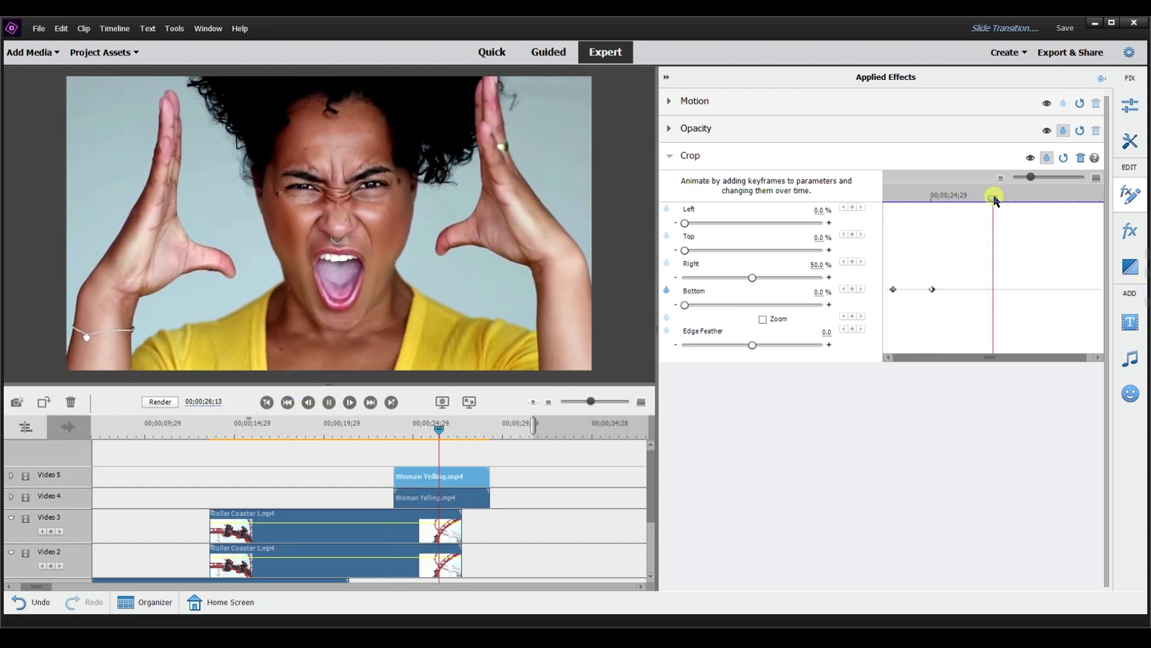
pyautogui.moveTo(993, 199); pyautogui.dragTo(911, 209)
# Save the Video 4 clip's Crop effect as preset "Right Split Slide", anchored to the in point, described "Use with Left Split Slide".
pyautogui.rightClick(811, 156)
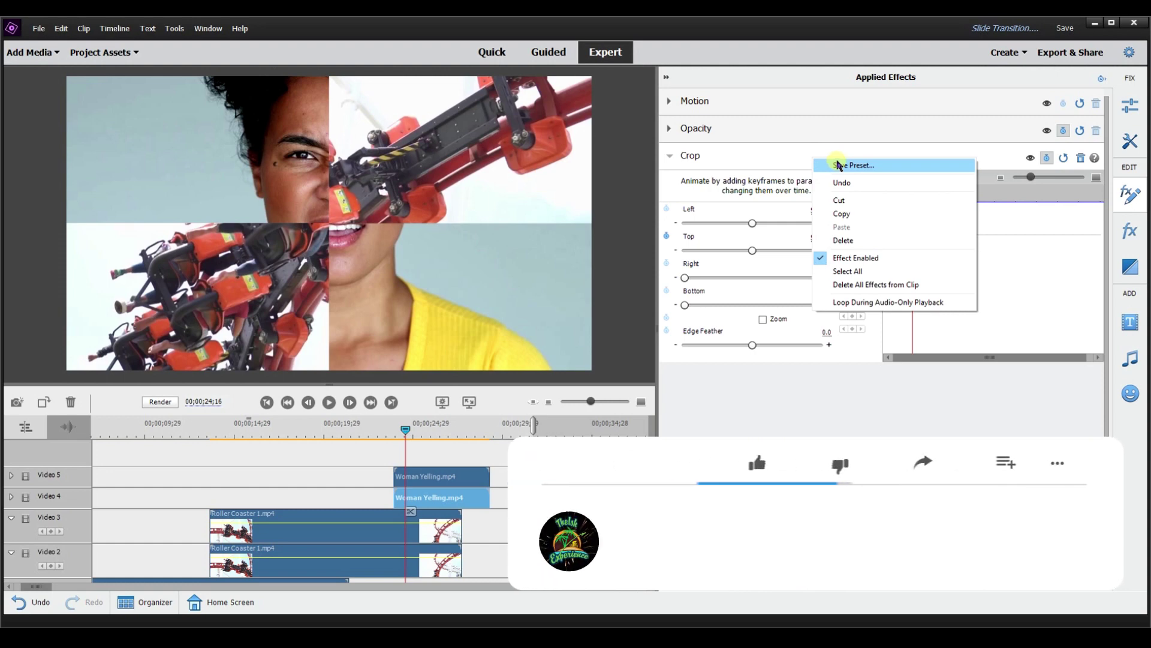
pyautogui.click(838, 166)
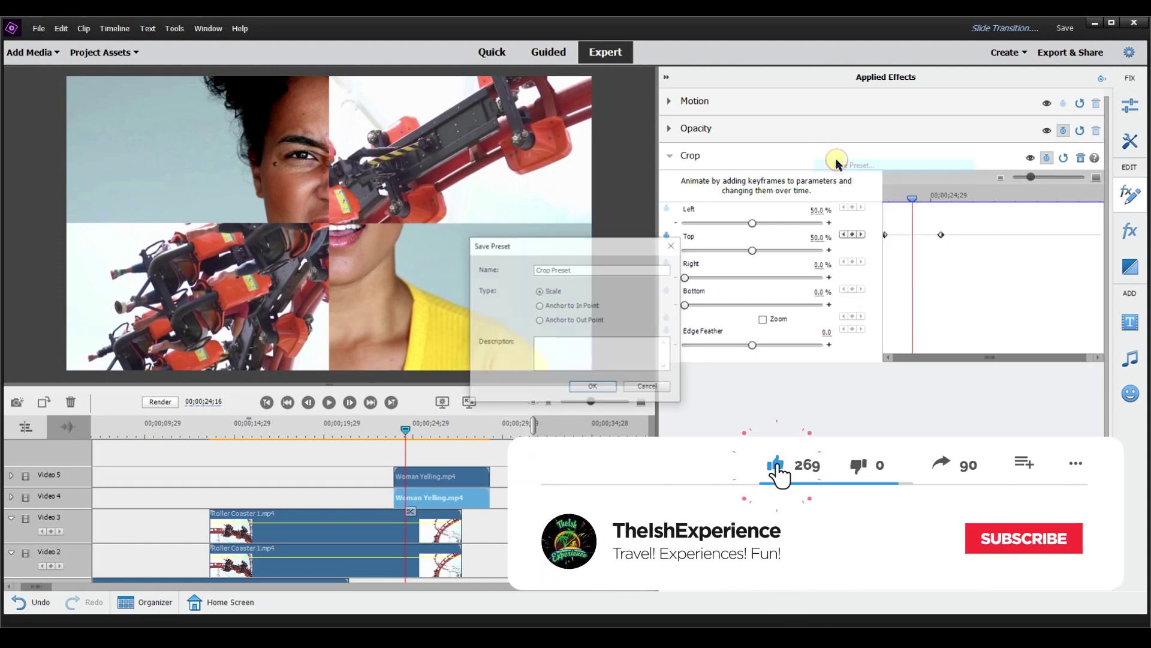
pyautogui.click(596, 270)
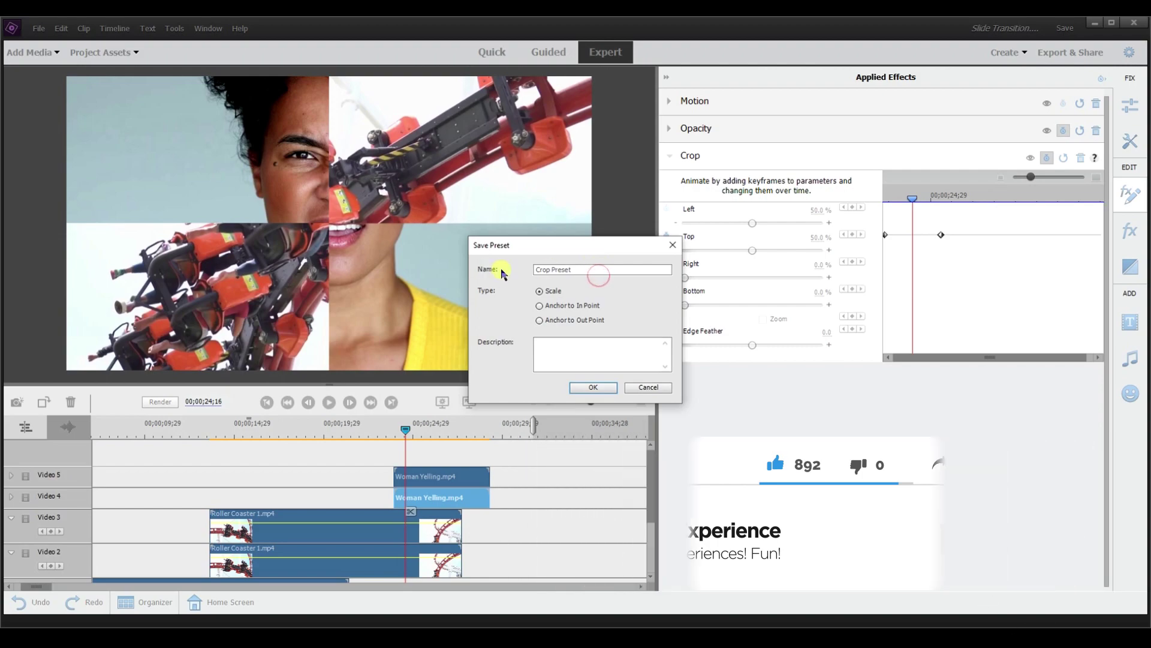
pyautogui.hotkey('ctrl', 'a')
pyautogui.write('Right Split')
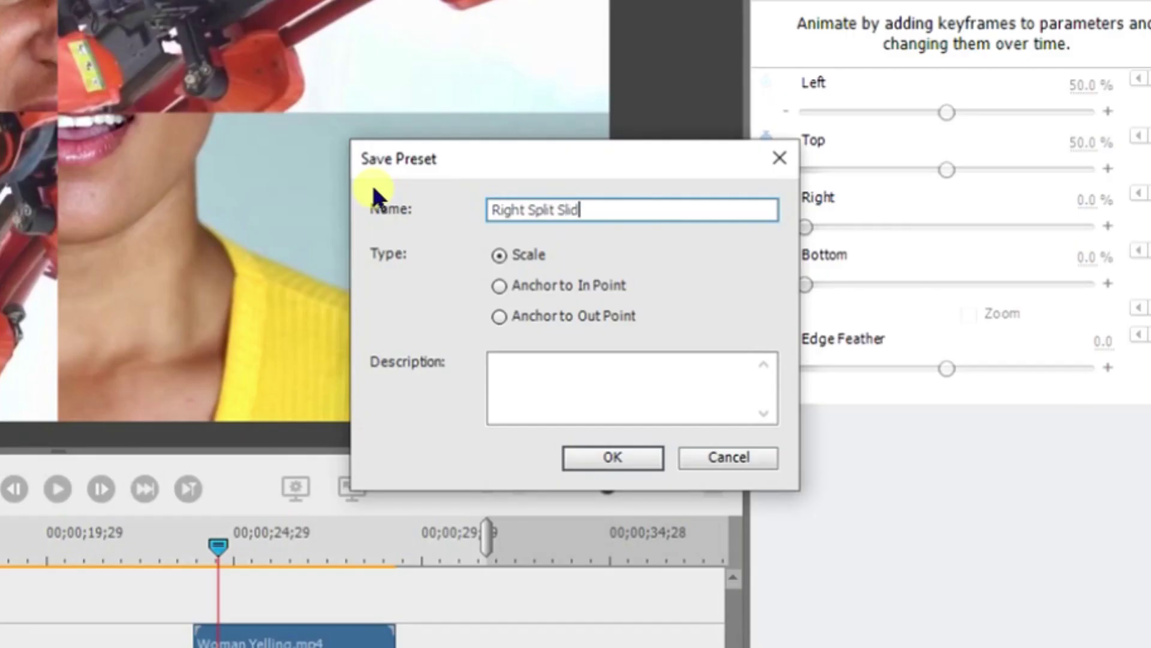
pyautogui.click(499, 285)
pyautogui.click(517, 367)
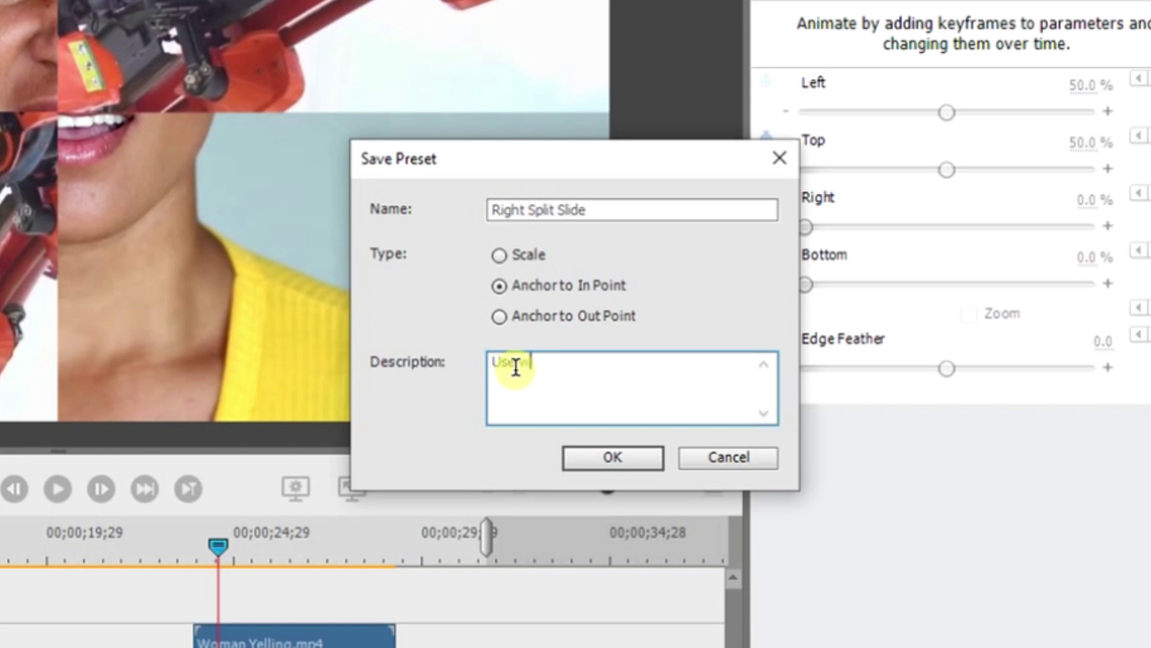
pyautogui.write('eft Spl')
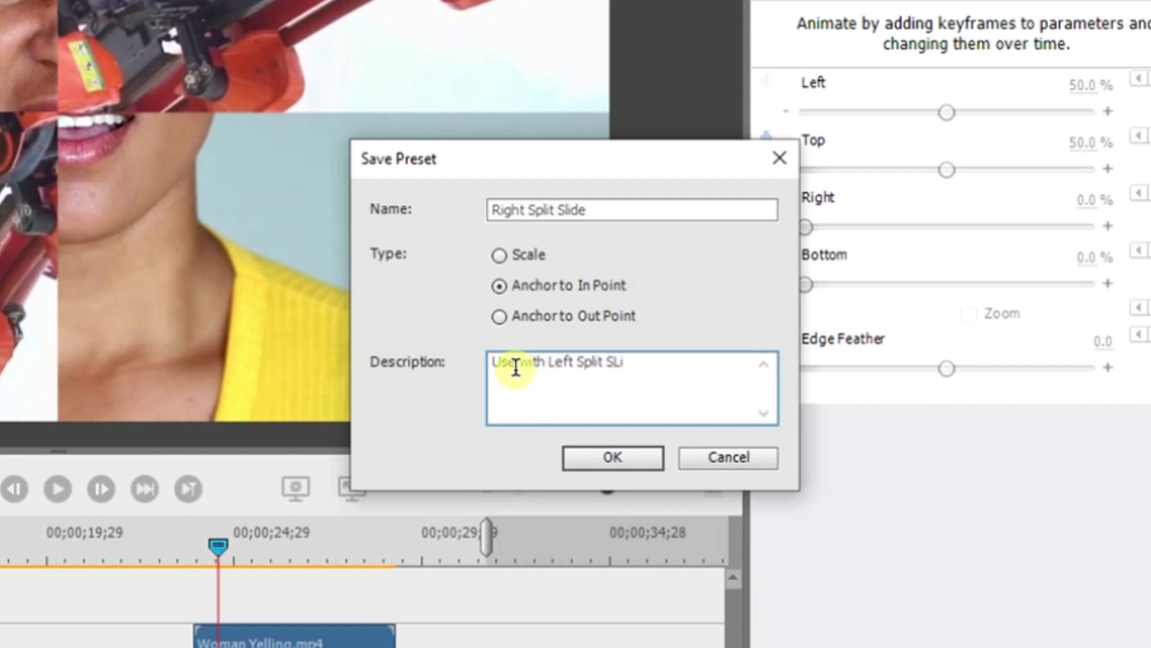
pyautogui.write('it Sl')
pyautogui.write('ide')
pyautogui.click(639, 459)
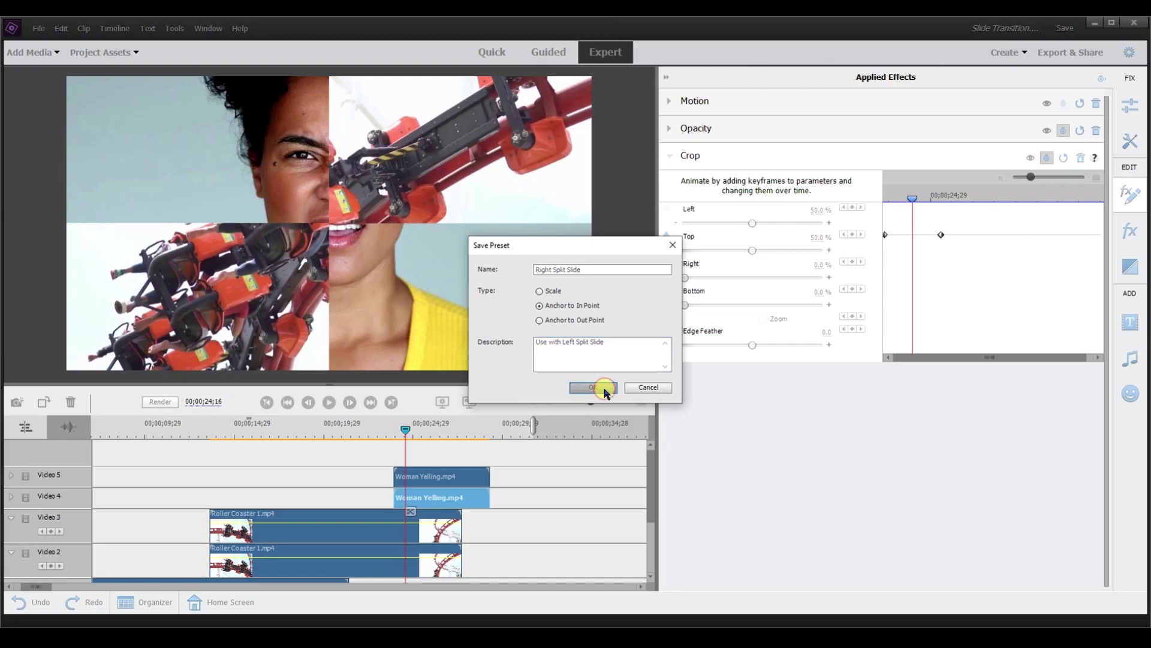
# Save the Video 5 clip's Crop effect as preset "Left Split Slide", anchored to the in point, described "Use with Right Split Slide".
pyautogui.click(431, 476)
pyautogui.rightClick(750, 150)
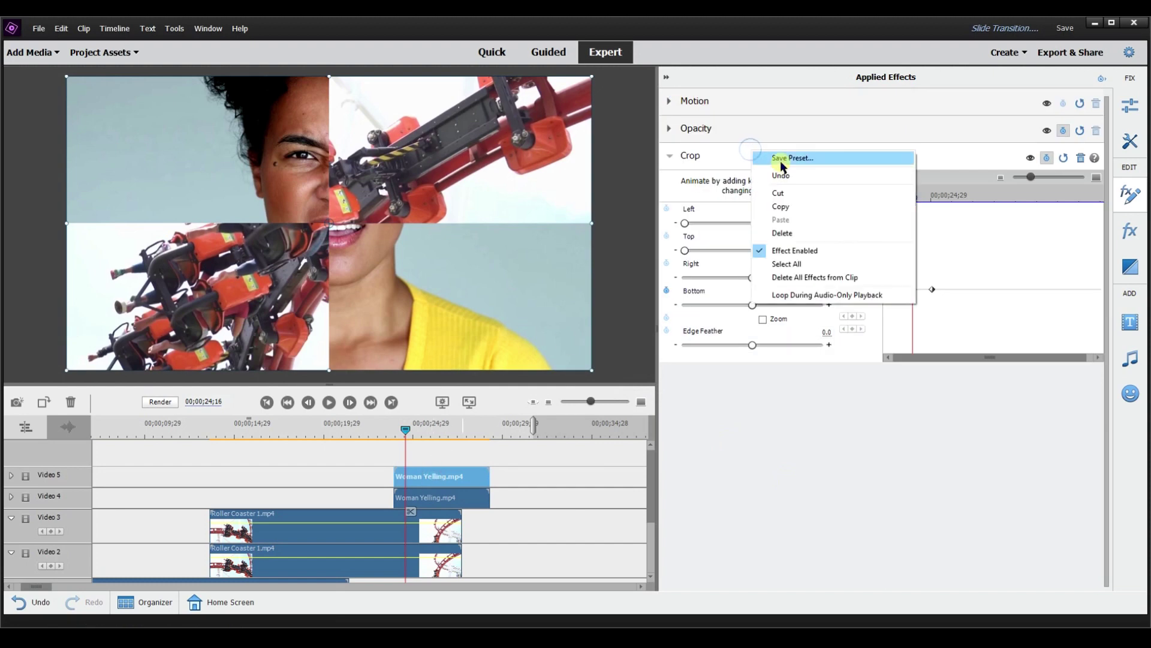
pyautogui.click(781, 162)
pyautogui.tripleClick(579, 265)
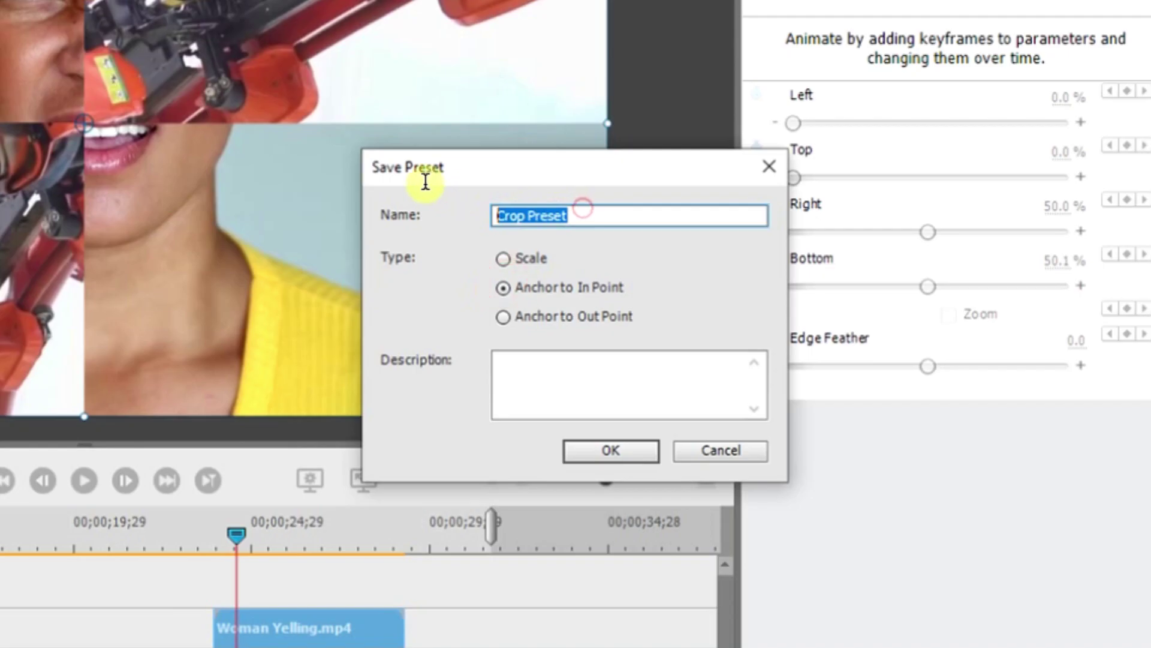
pyautogui.press('BackSpace')
pyautogui.write('Left Split Slide')
pyautogui.click(508, 356)
pyautogui.write('Use')
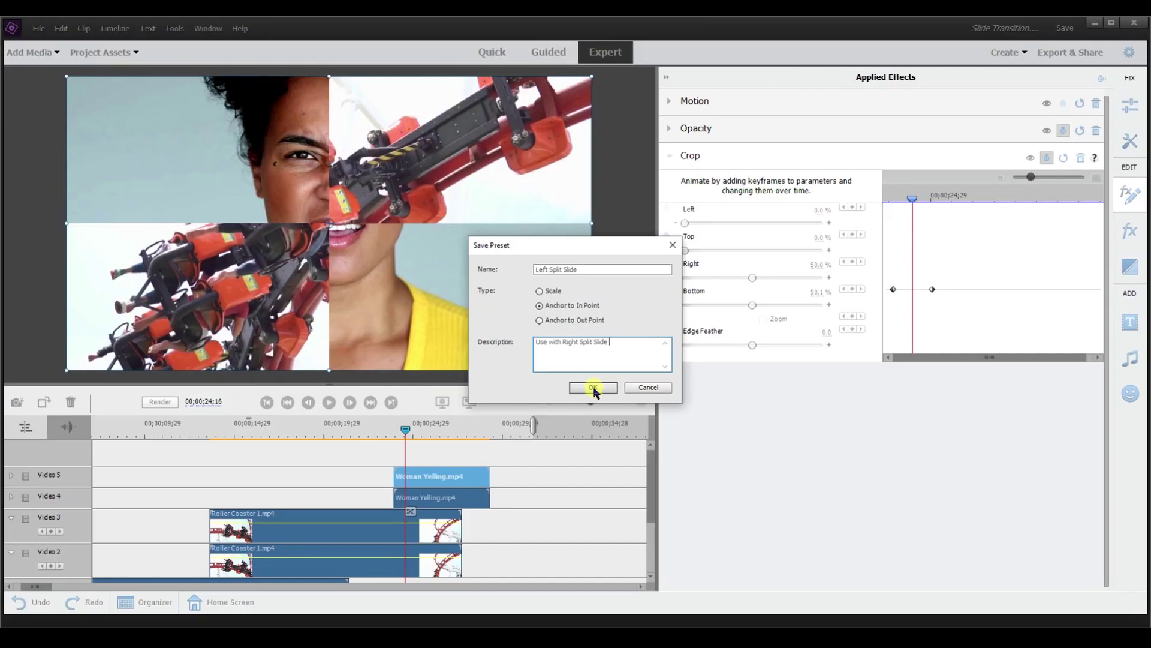
pyautogui.click(592, 387)
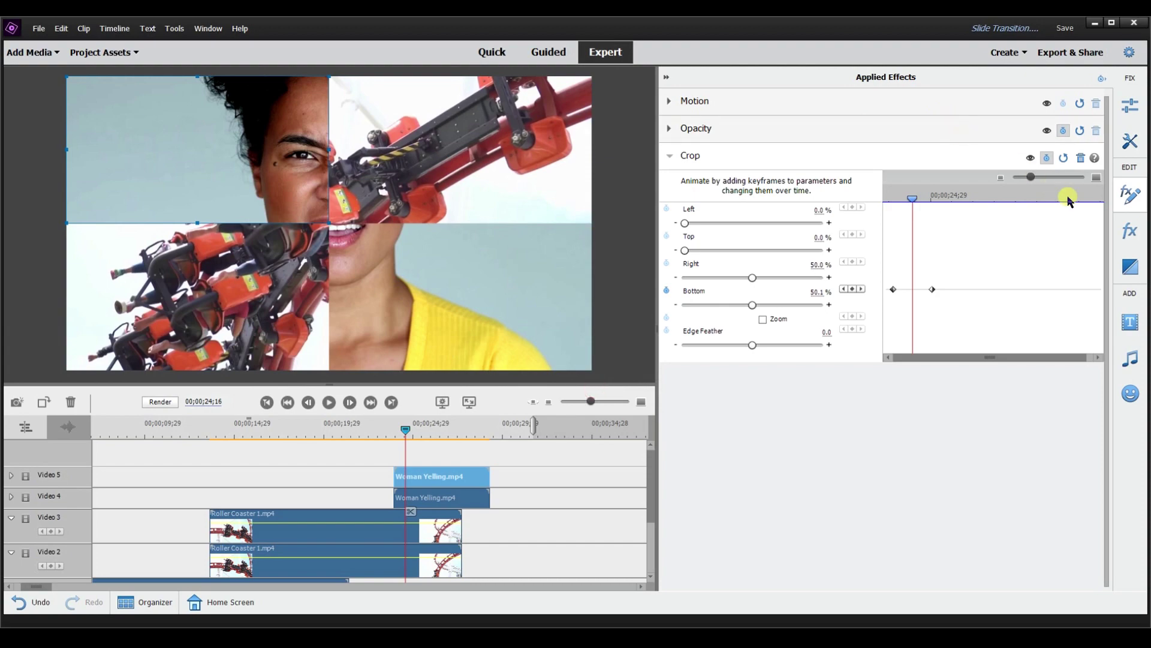
# View the saved split slide presets under My Presets in the effects library.
pyautogui.click(1130, 231)
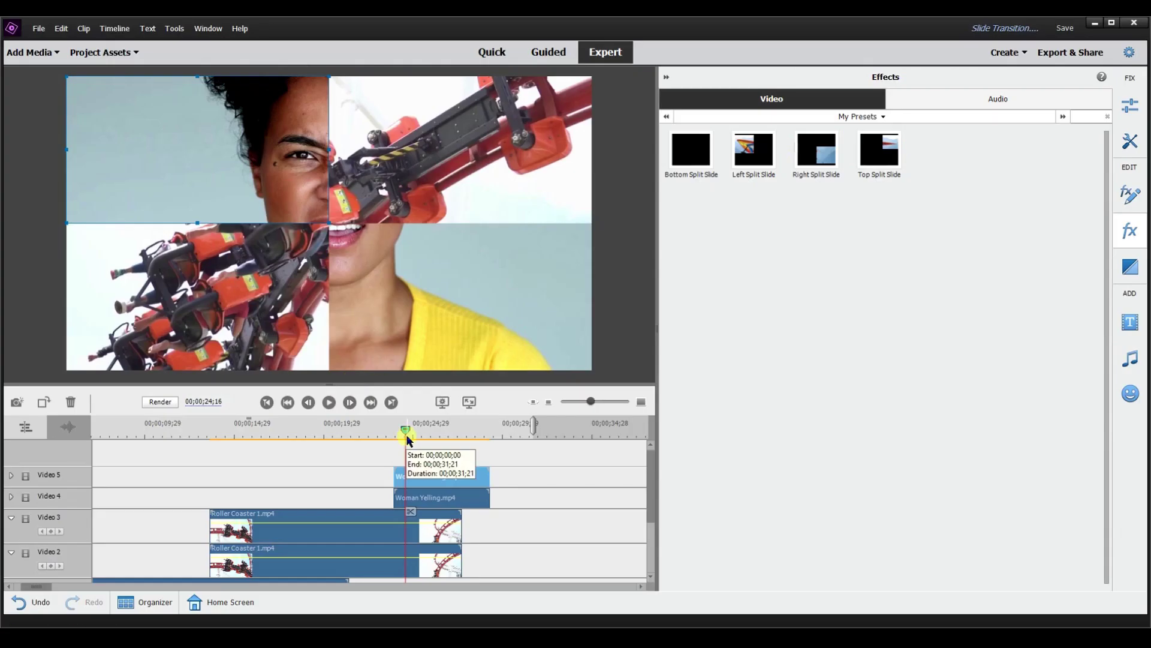
pyautogui.press('pageup')
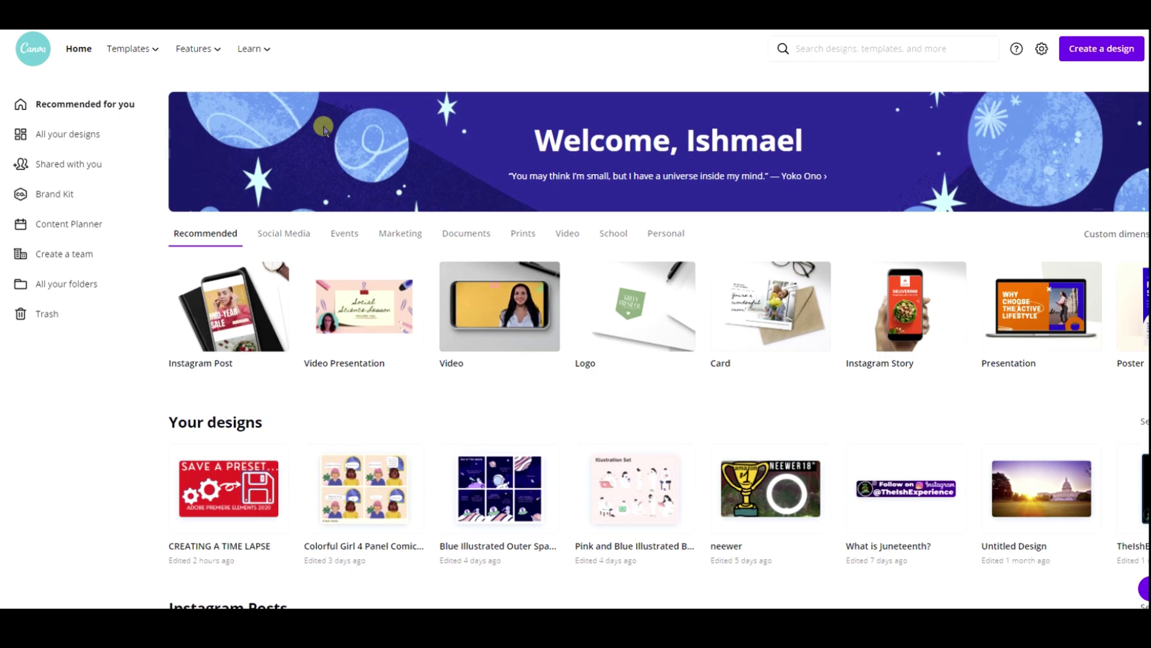
# Switch to Canva and create a new blank design of the Video type.
pyautogui.click(1090, 49)
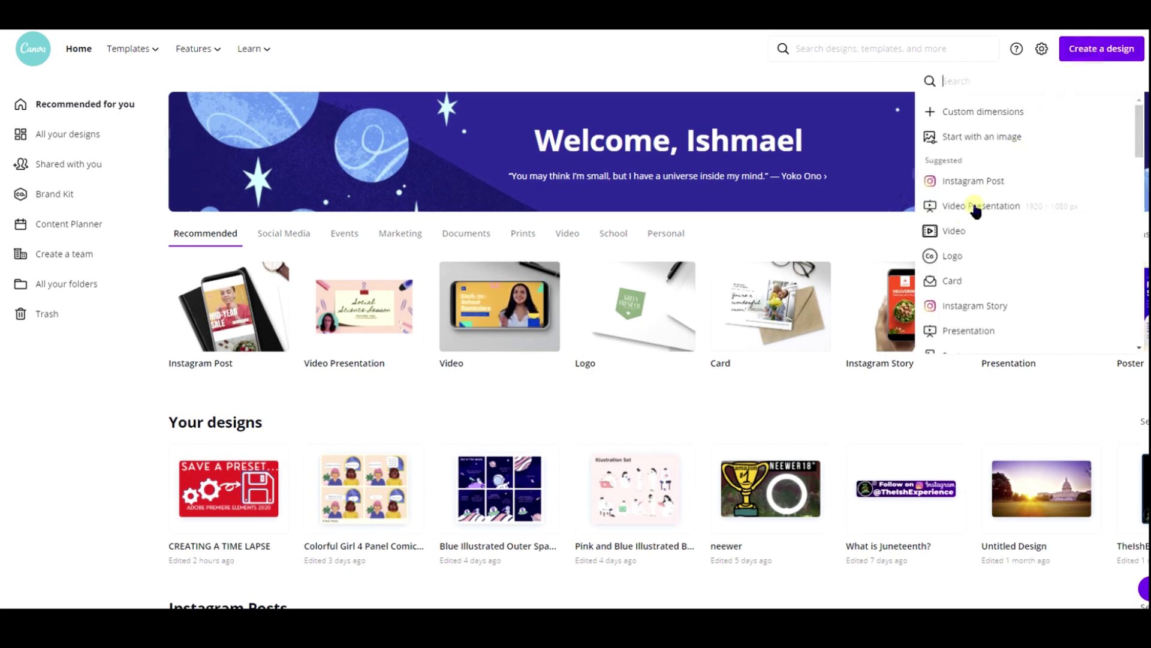
pyautogui.scroll(-1, 960, 231)
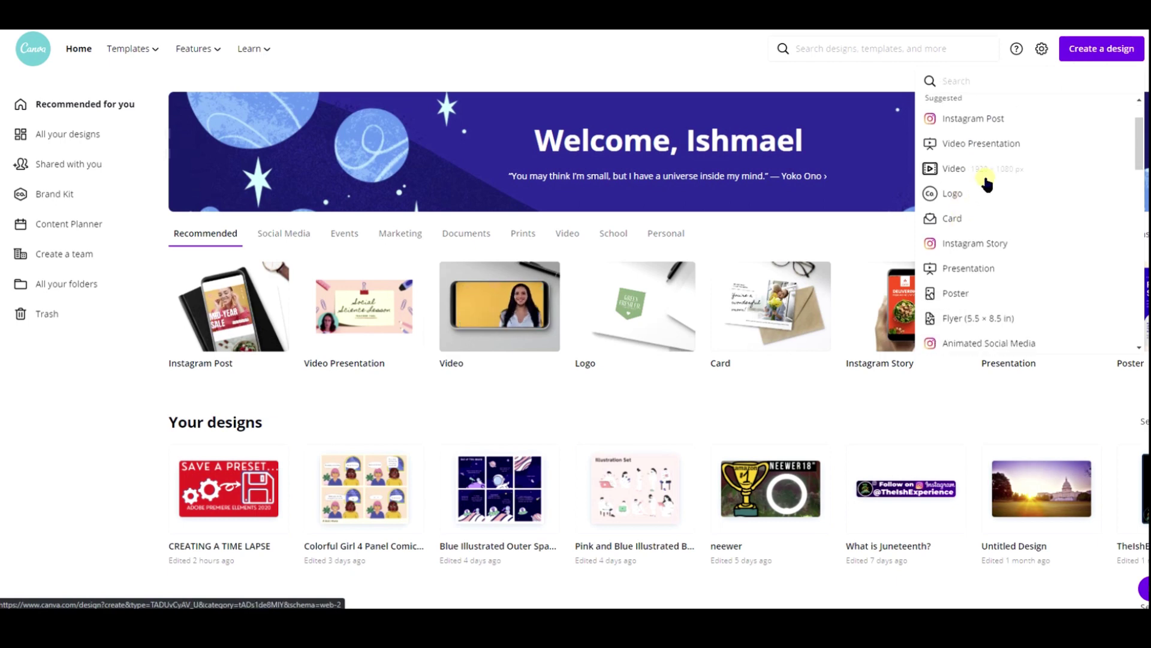
pyautogui.click(985, 170)
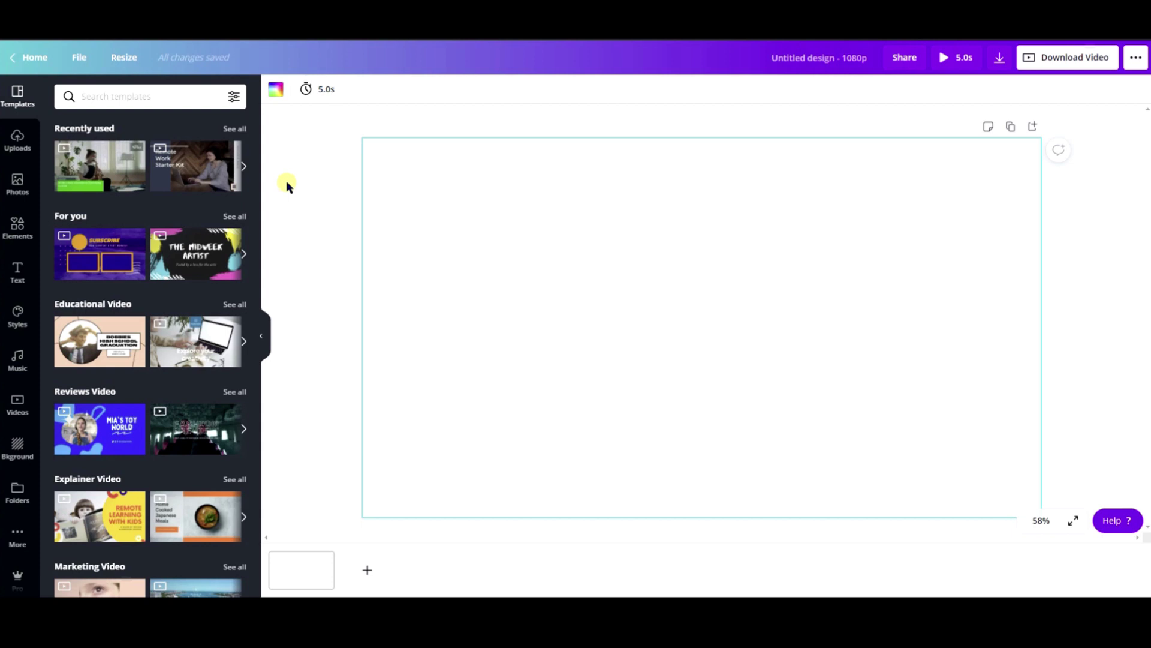
# Browse the stock video categories, and search the stock videos for "roller coaster".
pyautogui.click(18, 405)
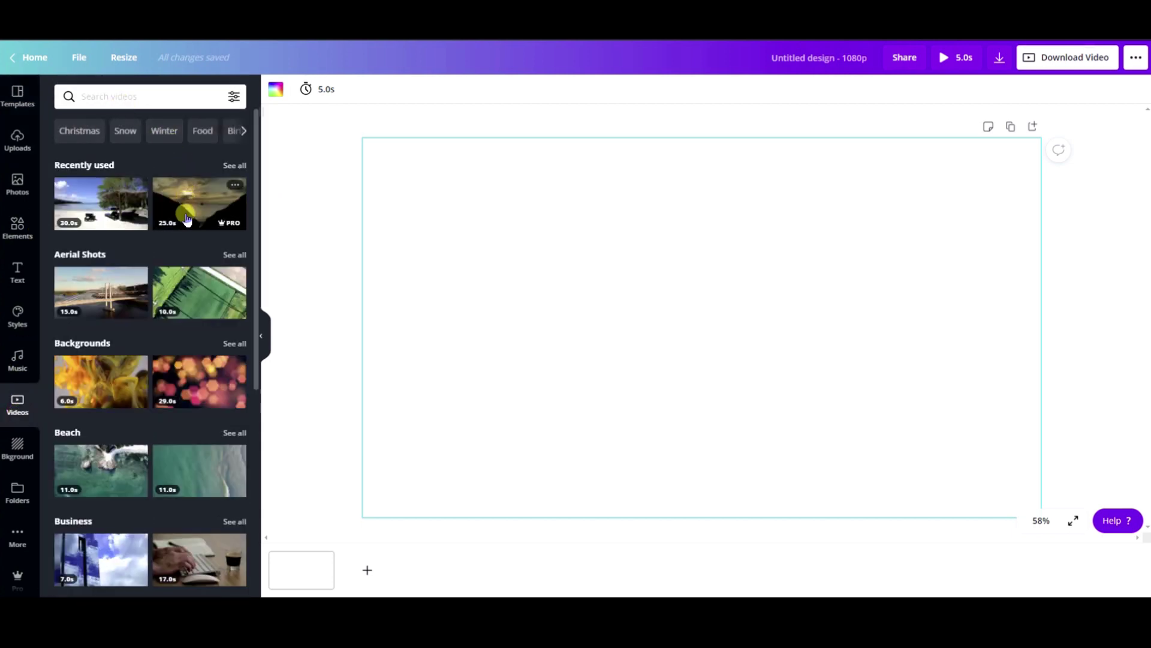
pyautogui.scroll(-5, 190, 270)
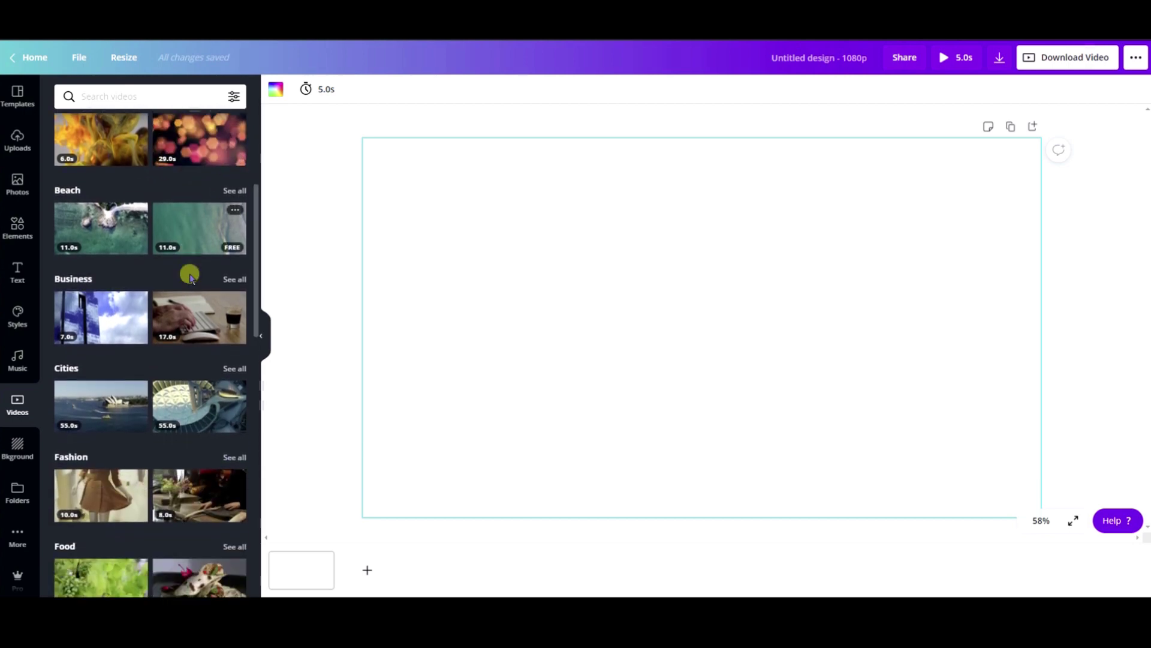
pyautogui.scroll(-2, 222, 327)
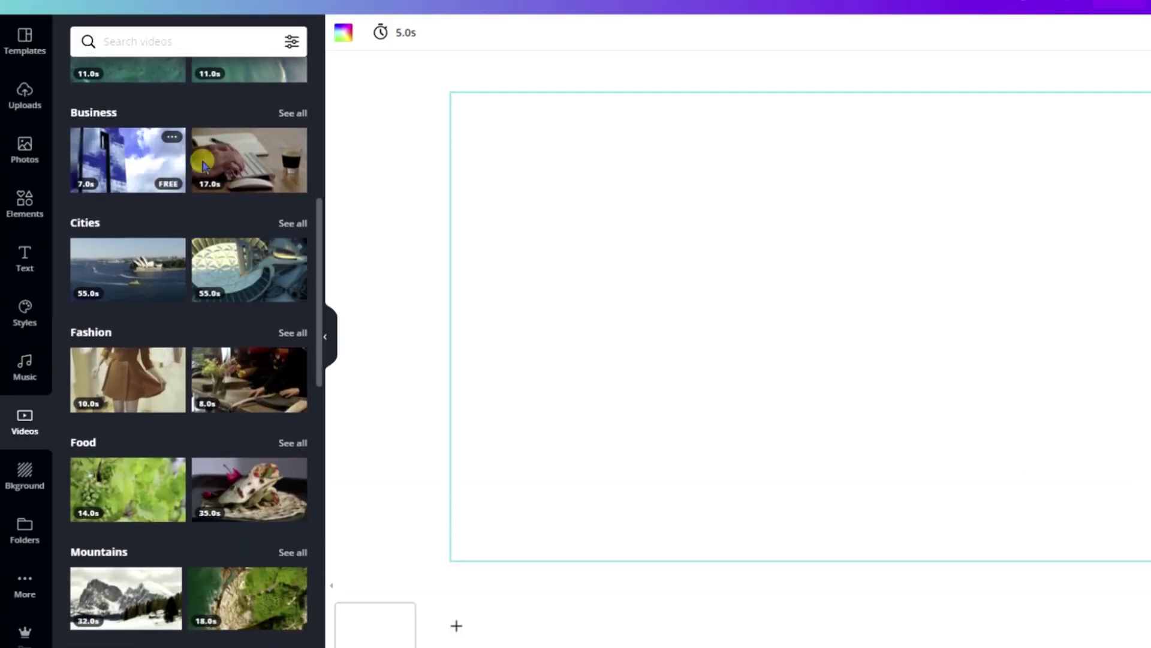
pyautogui.scroll(-2, 234, 174)
pyautogui.scroll(9, 222, 180)
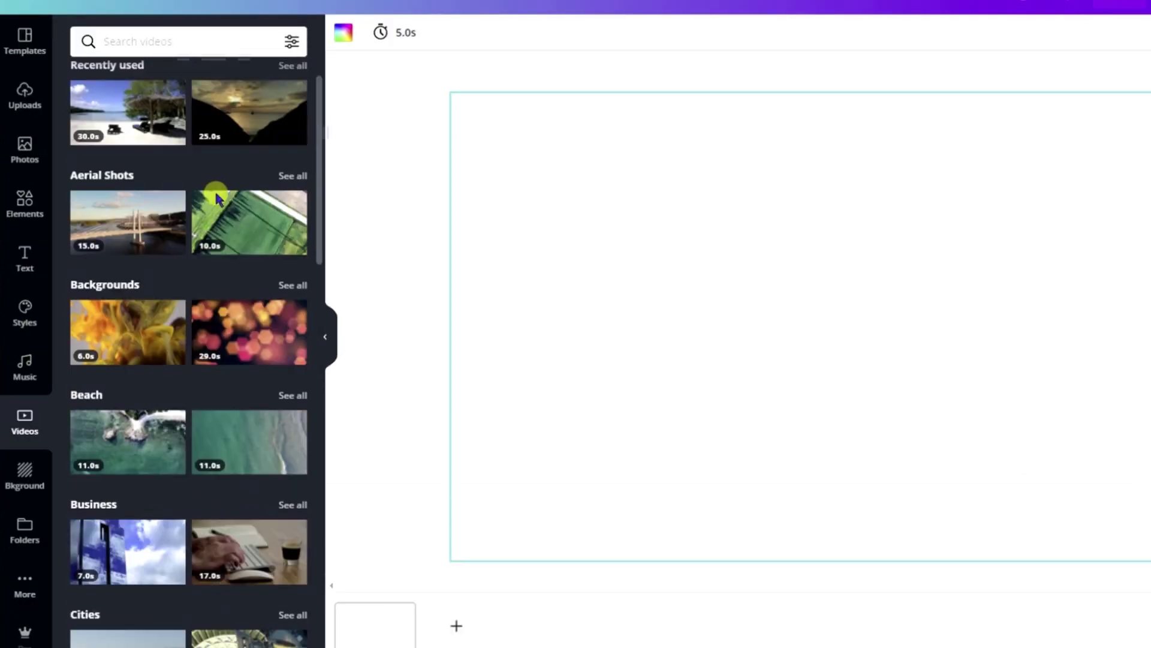
pyautogui.click(209, 51)
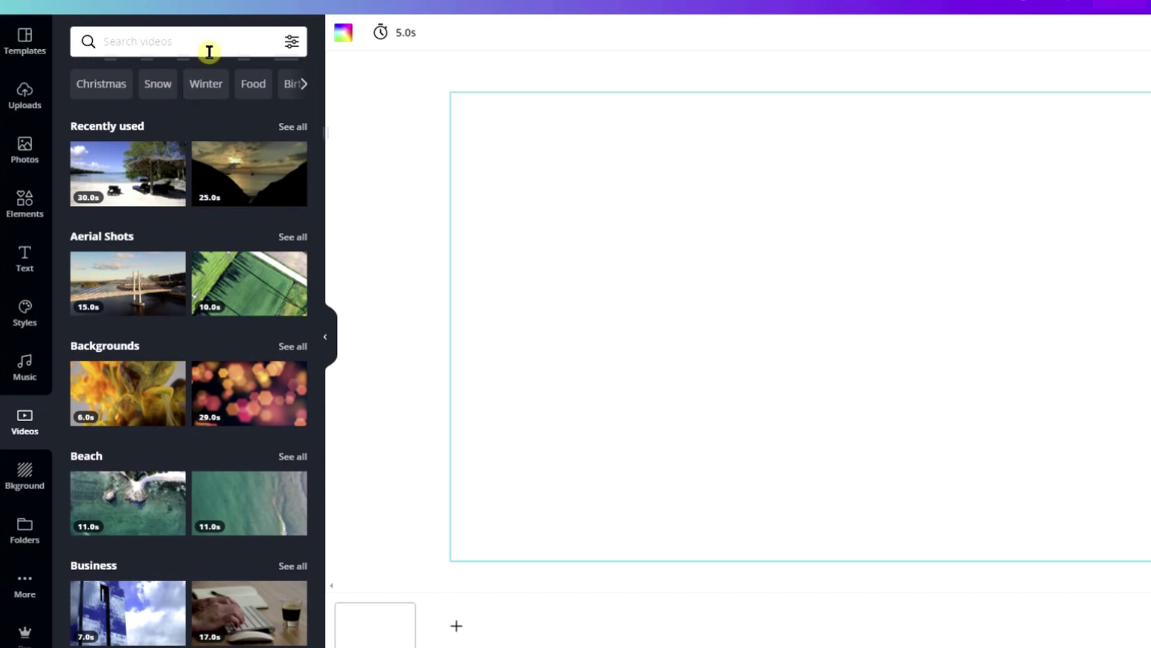
pyautogui.write('roller')
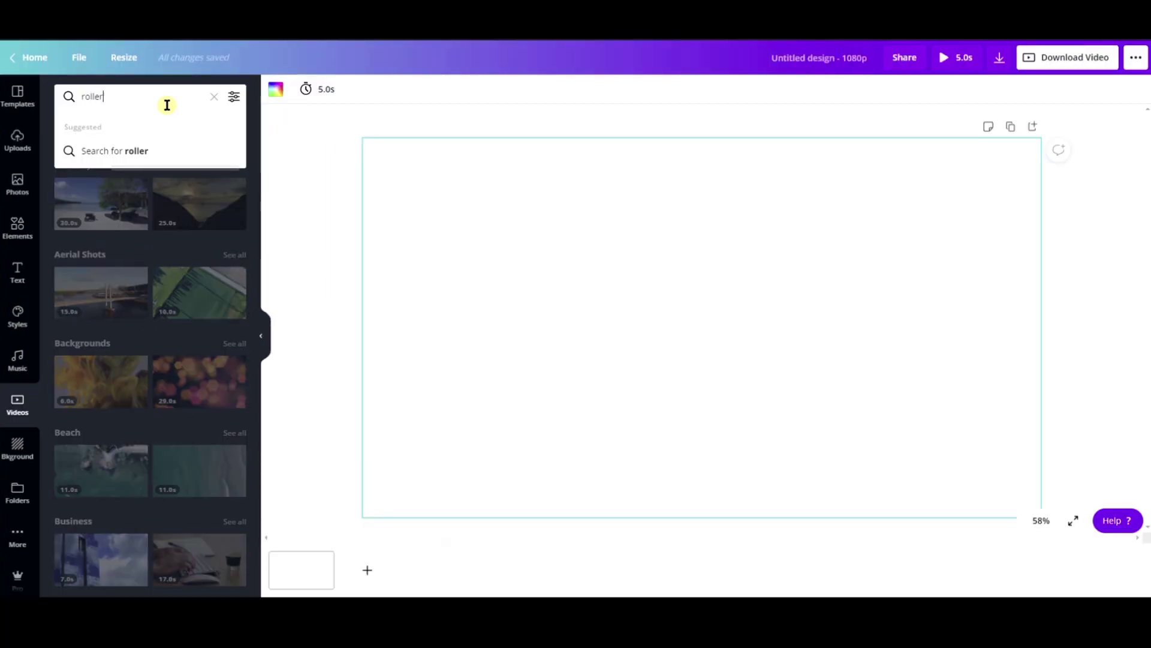
pyautogui.write(' coaster')
pyautogui.press('Return')
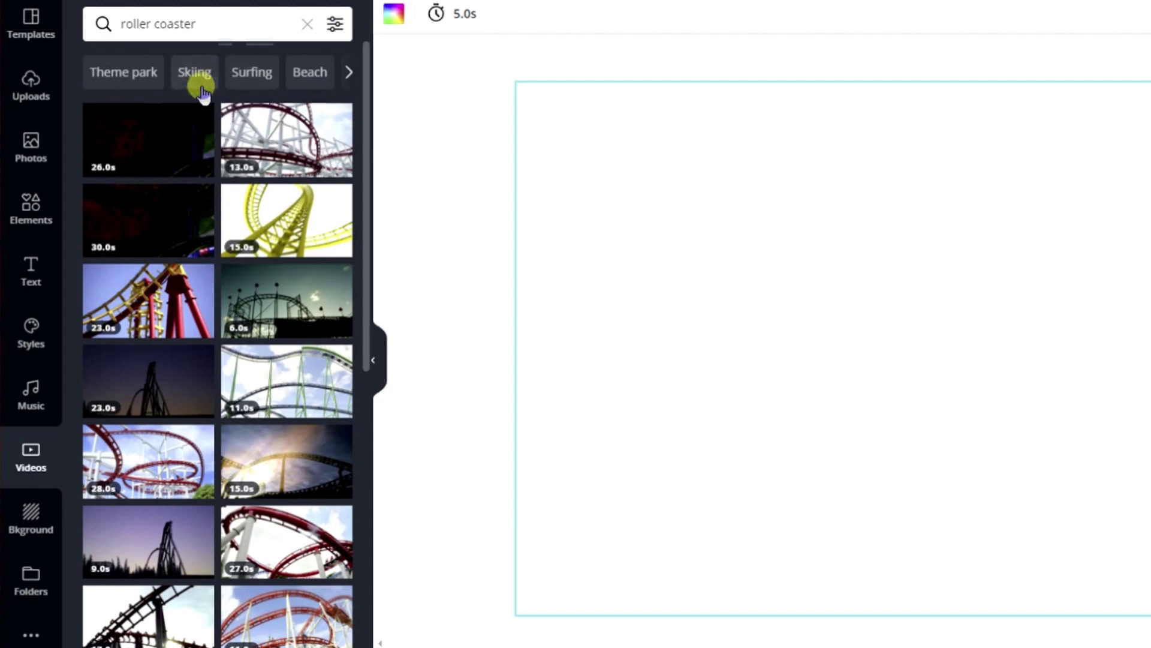
# Find the 14.0s clip of a red roller coaster train with riders and place it full-frame on the blank page.
pyautogui.scroll(-2, 199, 127)
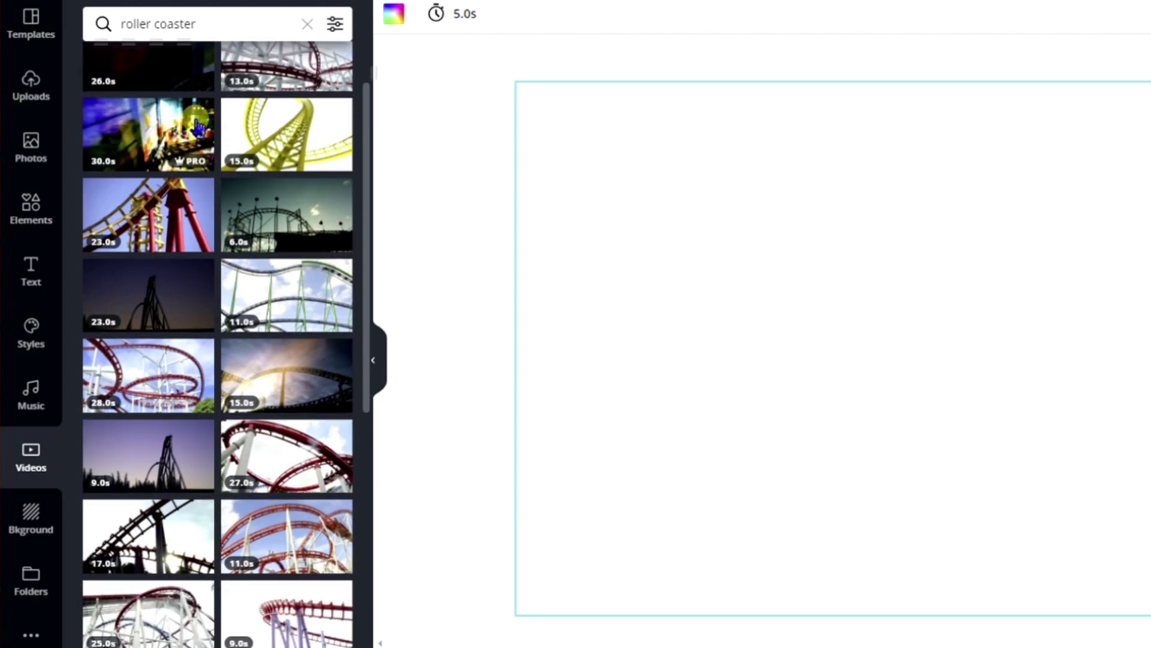
pyautogui.scroll(-6, 199, 127)
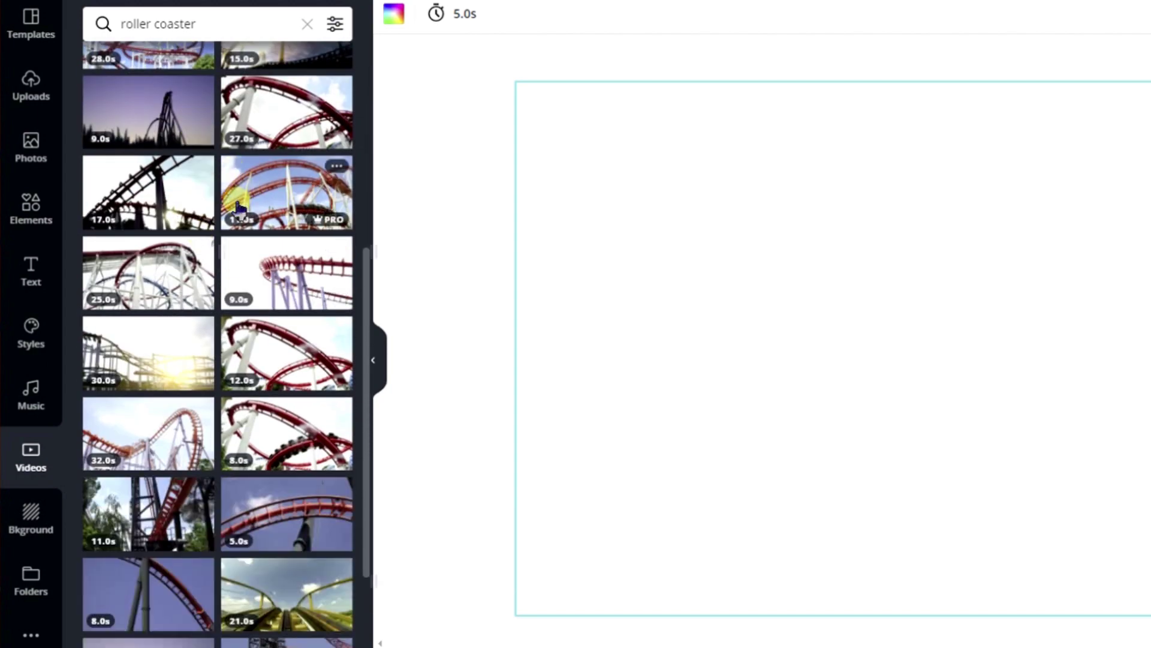
pyautogui.scroll(7, 236, 200)
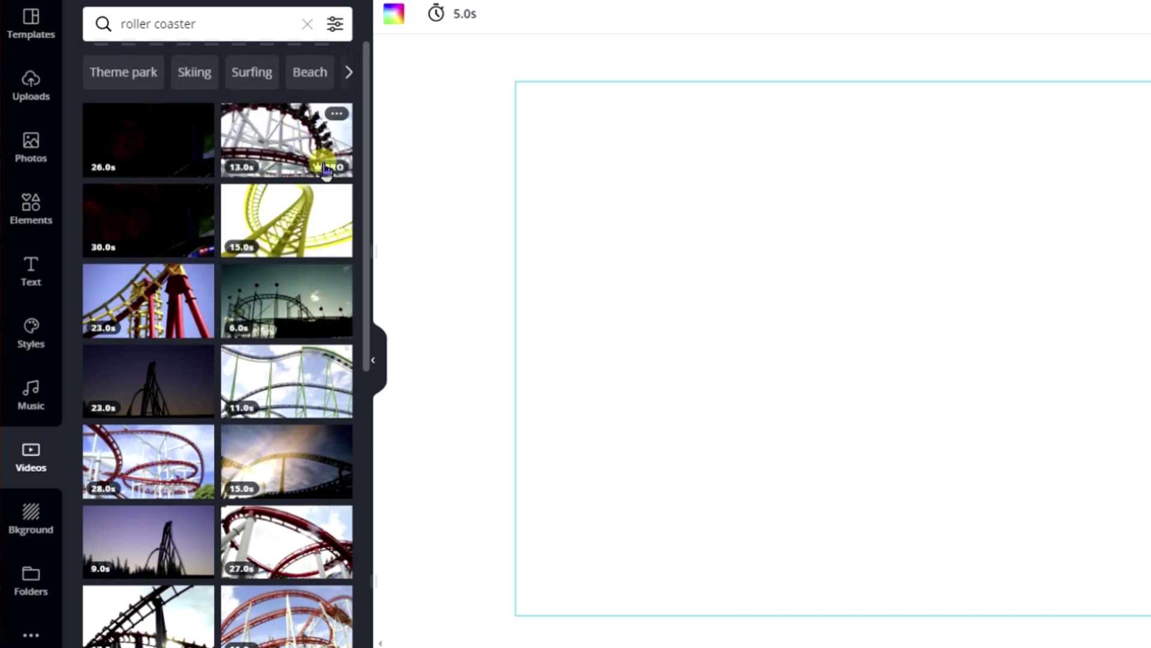
pyautogui.moveTo(327, 170)
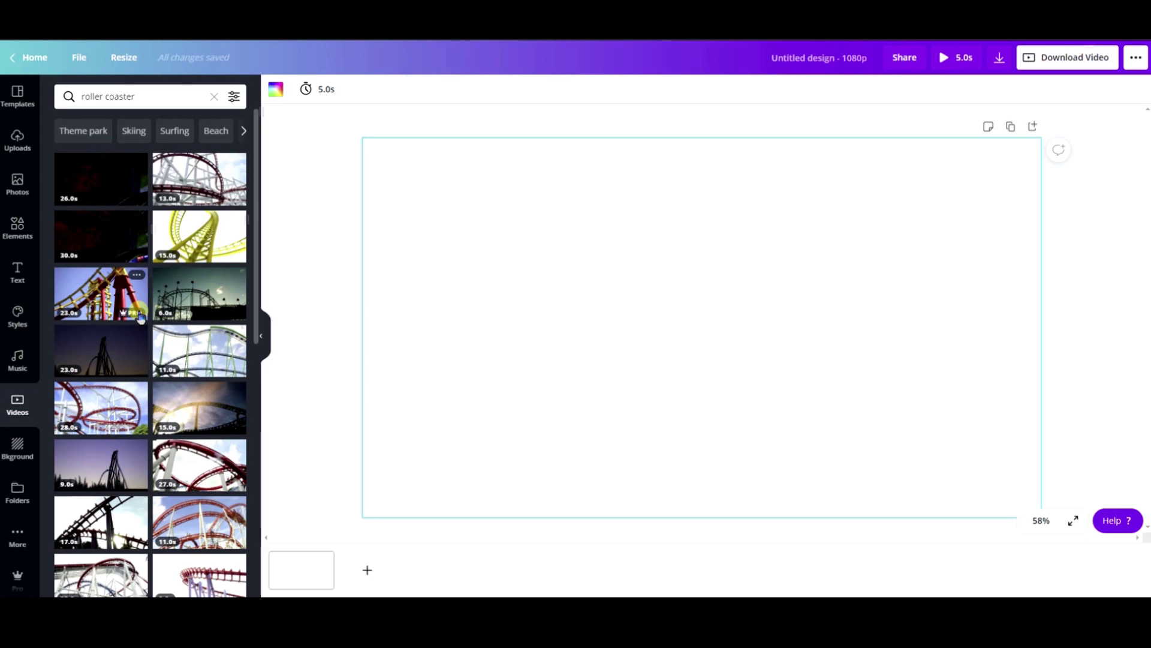
pyautogui.scroll(-15, 140, 318)
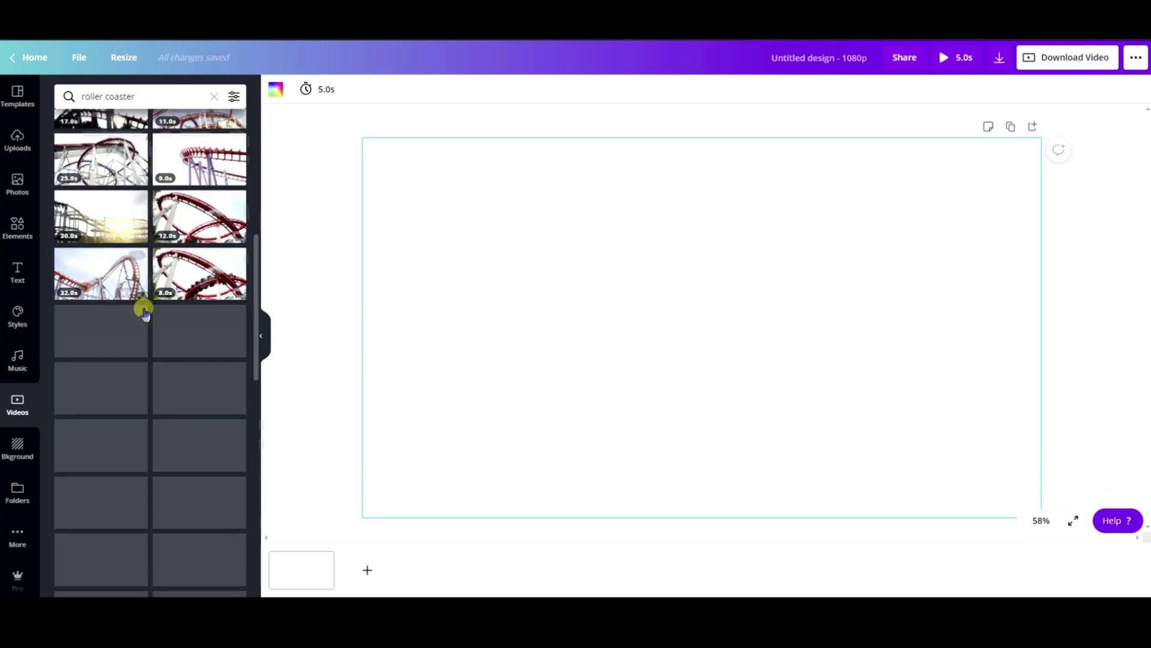
pyautogui.moveTo(91, 234); pyautogui.dragTo(424, 172)
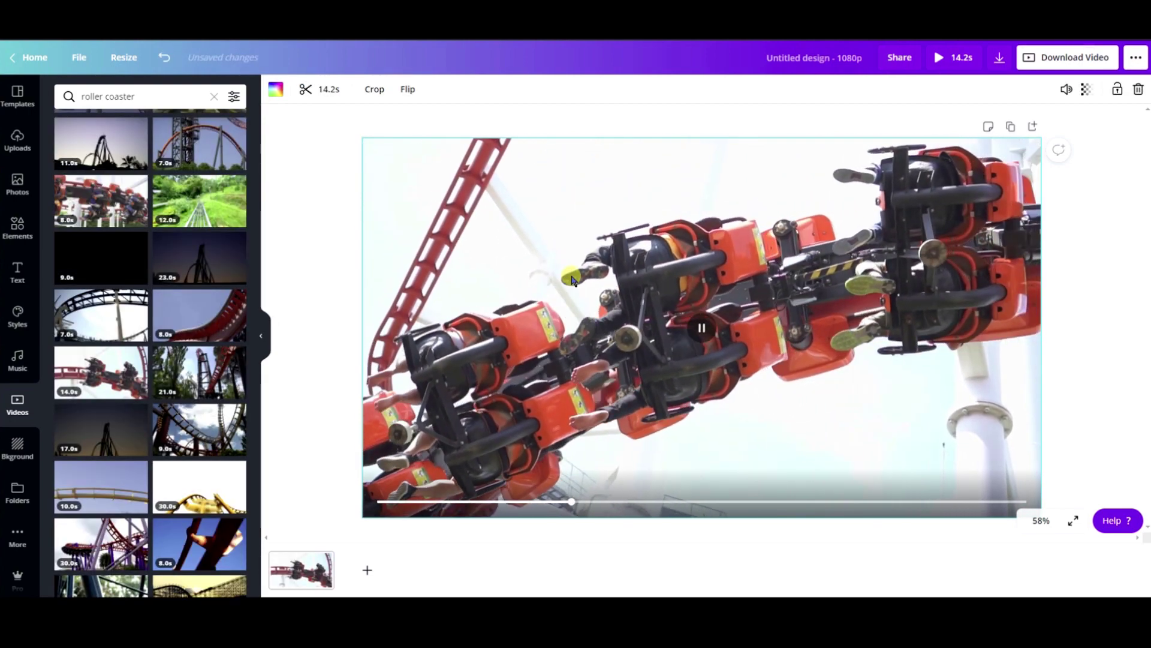
# Look through more of the roller coaster clips, and search the stock videos for "woman screaming".
pyautogui.scroll(-5, 240, 348)
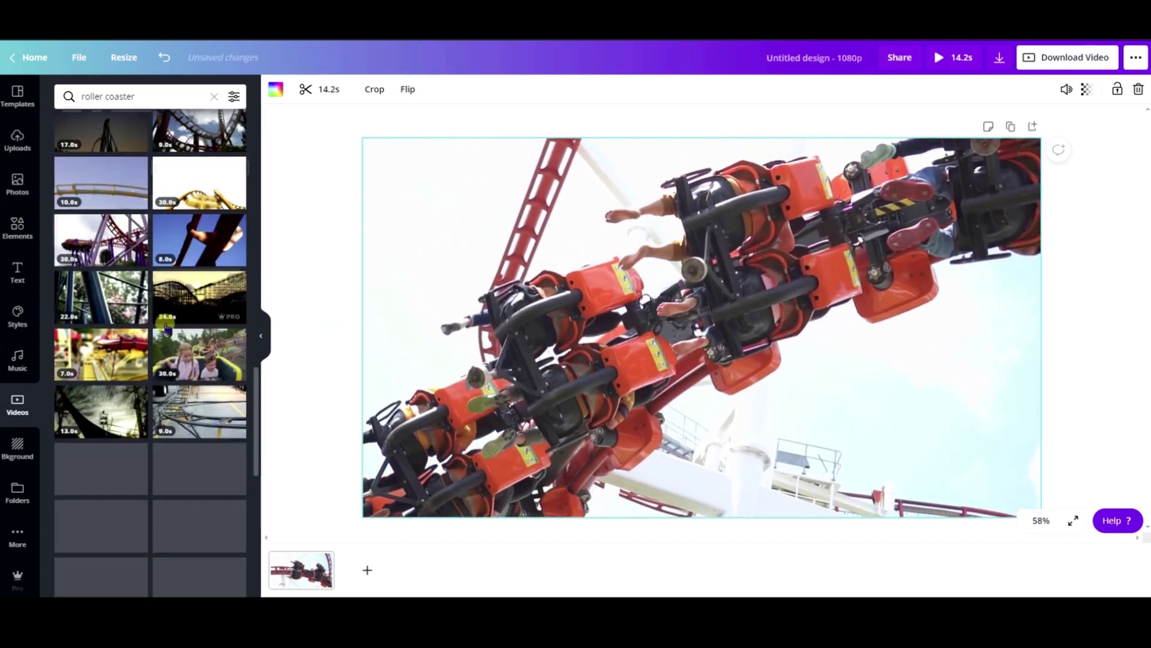
pyautogui.scroll(-6, 231, 384)
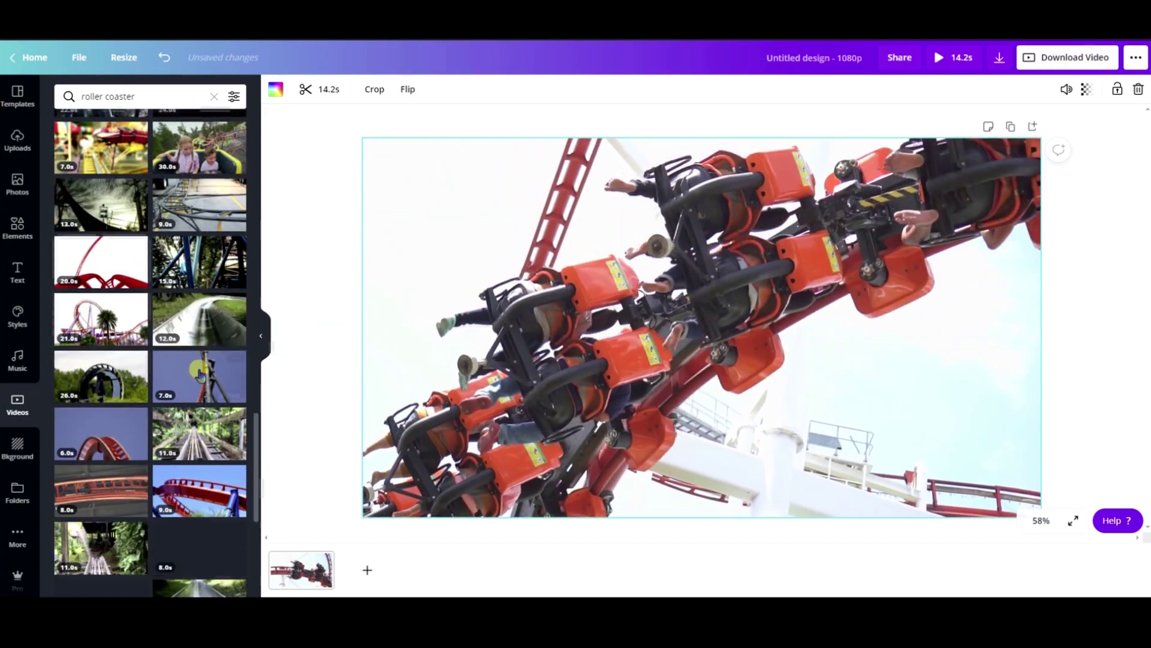
pyautogui.scroll(-6, 234, 397)
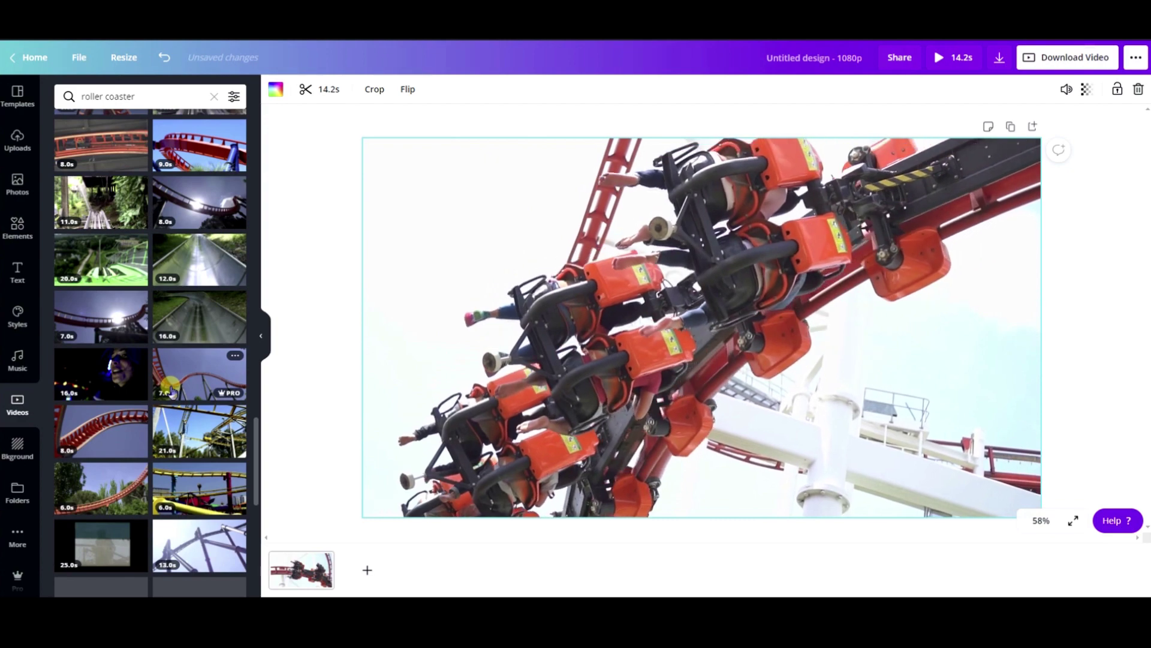
pyautogui.scroll(-5, 197, 312)
pyautogui.click(134, 98)
pyautogui.write('wo')
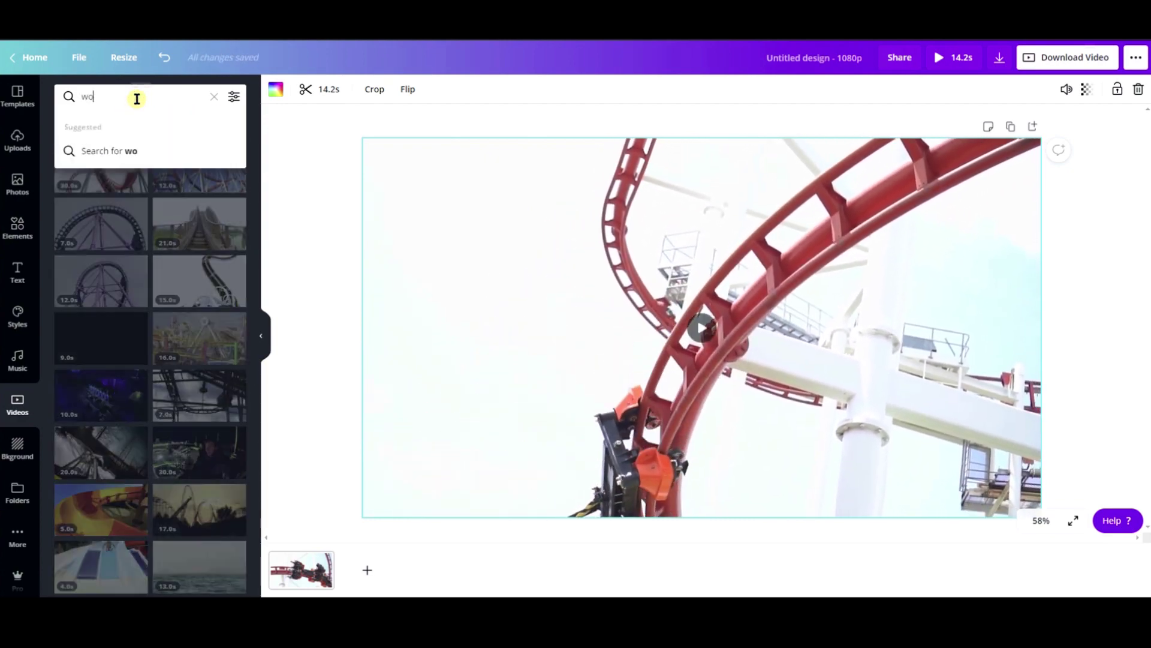
pyautogui.write('man screaming')
pyautogui.press('Return')
# Replace the roller coaster clip on the page with a woman clip picked from the "woman screaming" results.
pyautogui.scroll(-10, 183, 239)
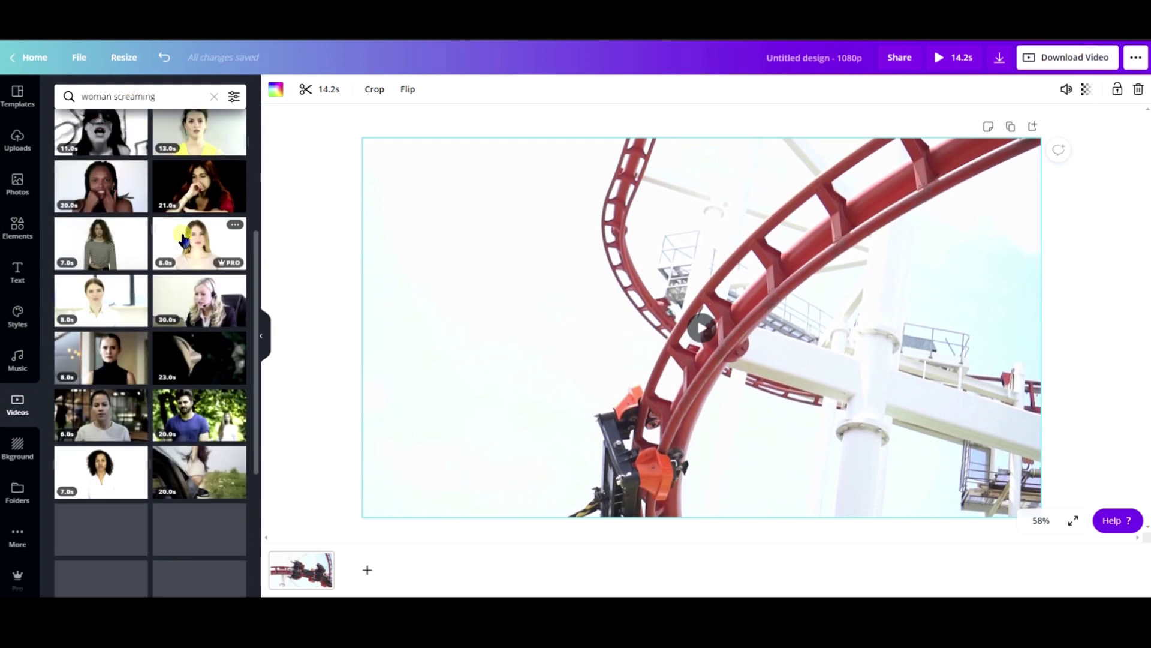
pyautogui.scroll(-5, 183, 239)
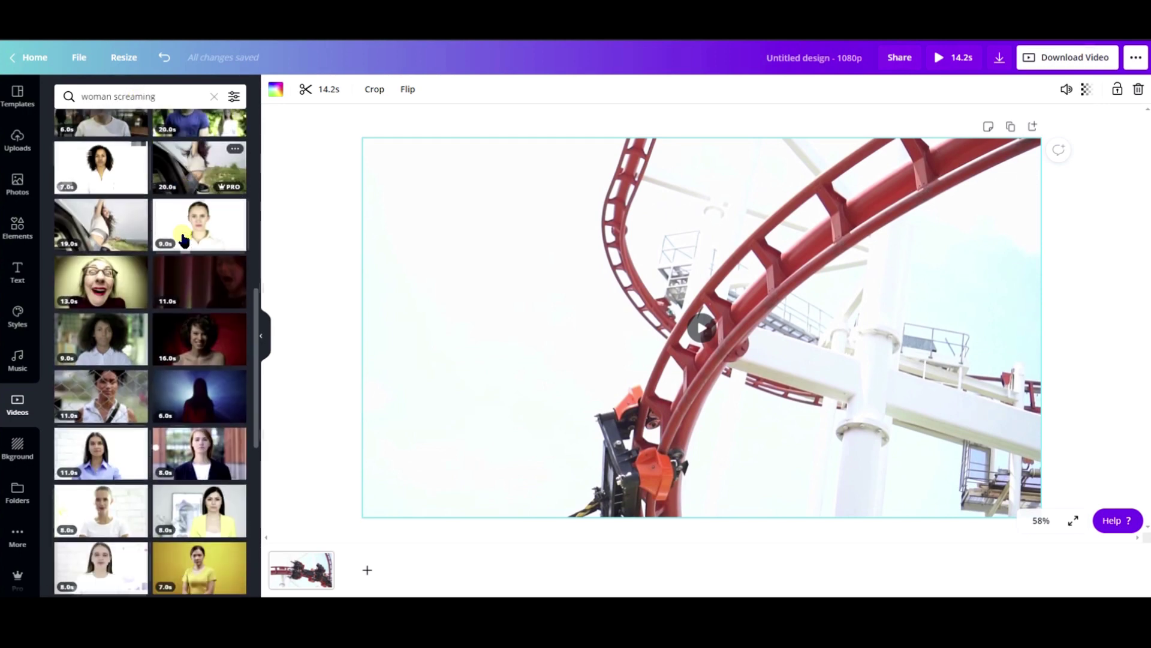
pyautogui.scroll(-8, 183, 239)
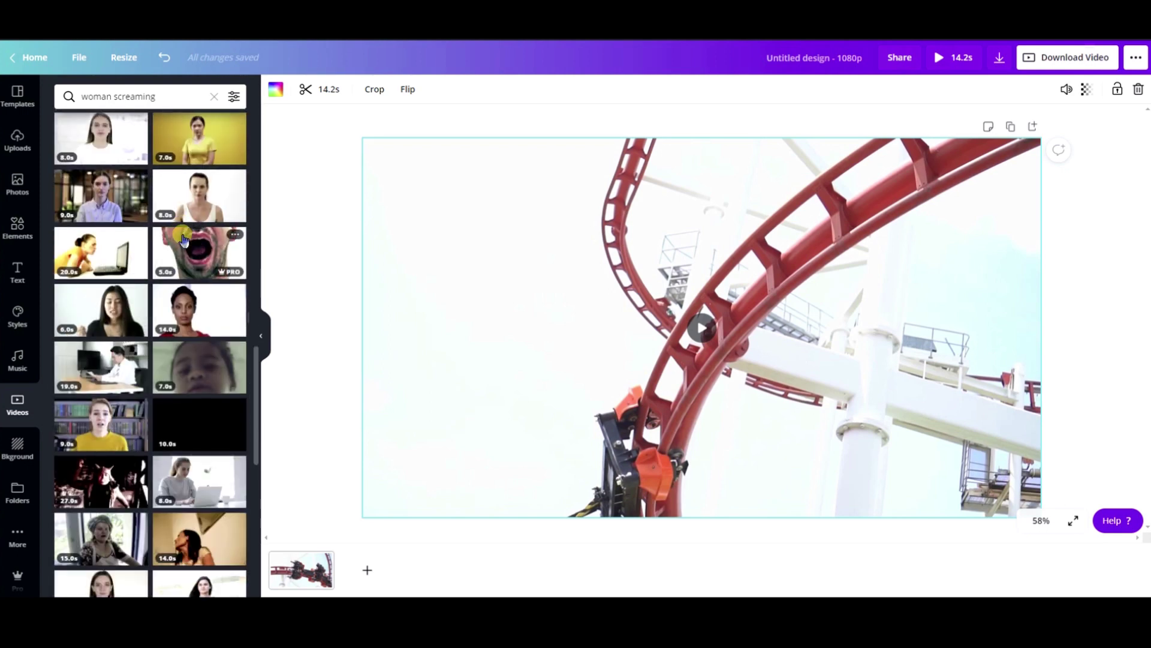
pyautogui.scroll(-10, 183, 238)
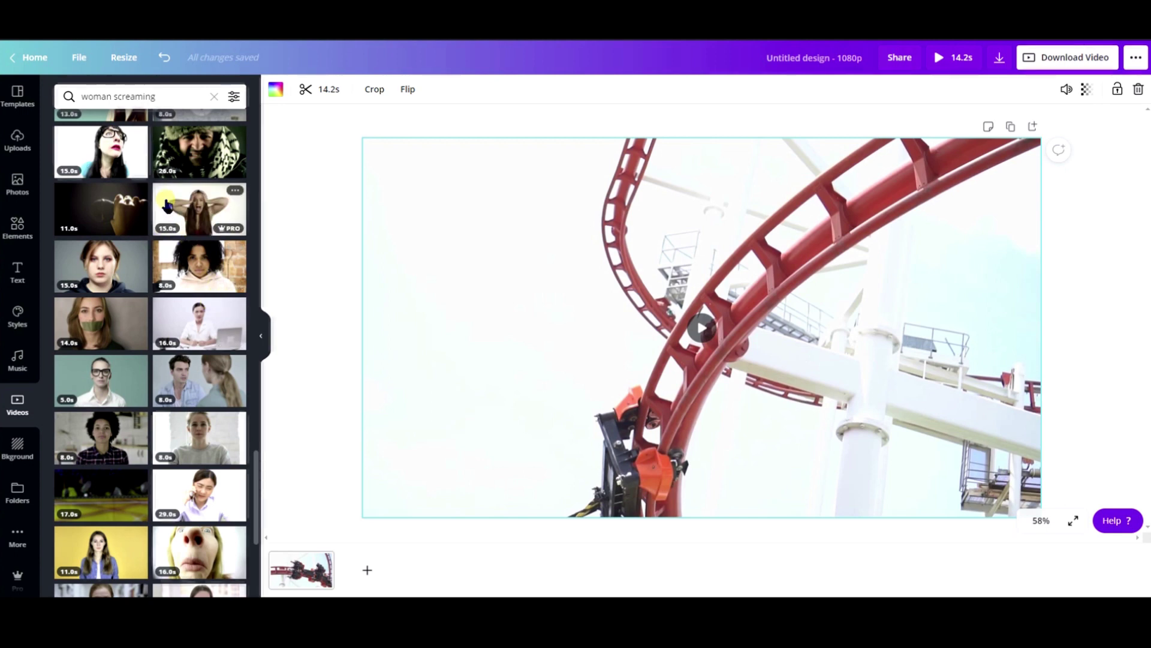
pyautogui.moveTo(497, 223)
pyautogui.press('Delete')
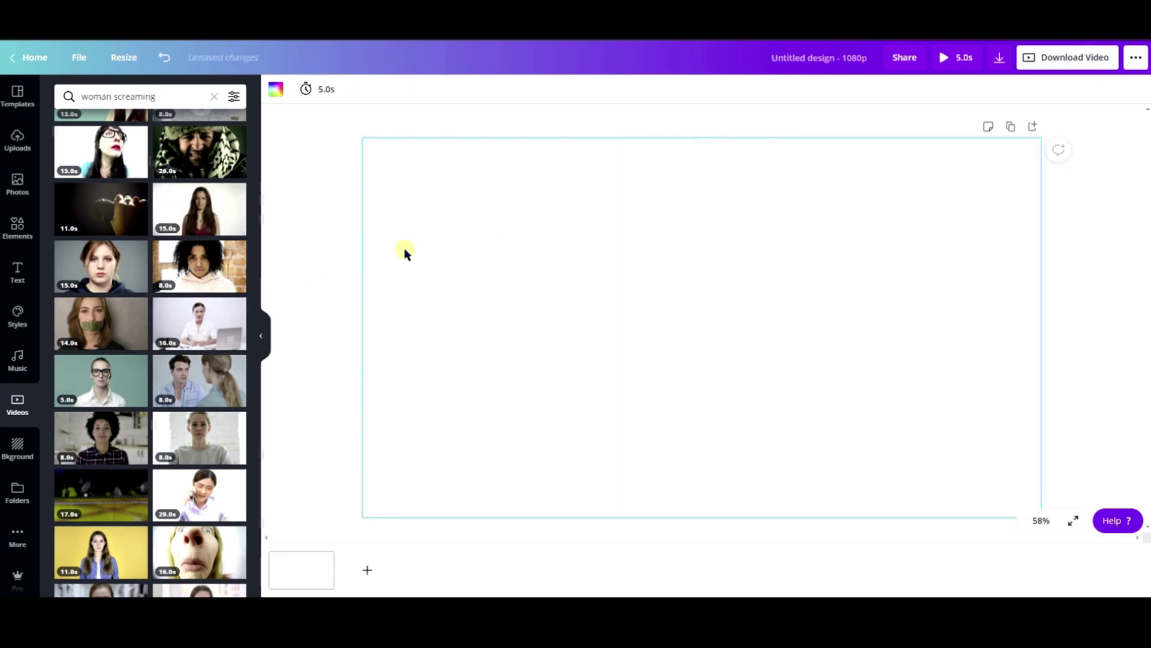
pyautogui.moveTo(198, 267); pyautogui.dragTo(412, 180)
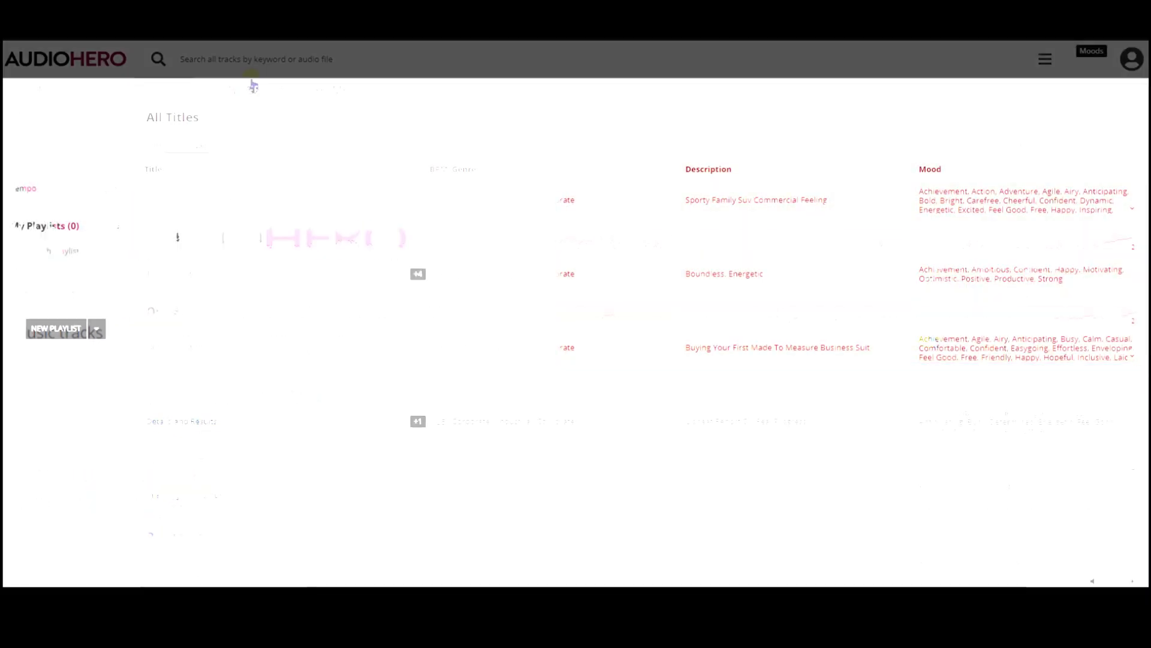
# Switch to AudioHero, search for "roller coaster fast", and preview the 1:44 "AMUSEMENT PARK, RIDE" sound effect.
pyautogui.click(223, 60)
pyautogui.write('roller')
pyautogui.press('Down')
pyautogui.press('Return')
pyautogui.scroll(-5, 172, 303)
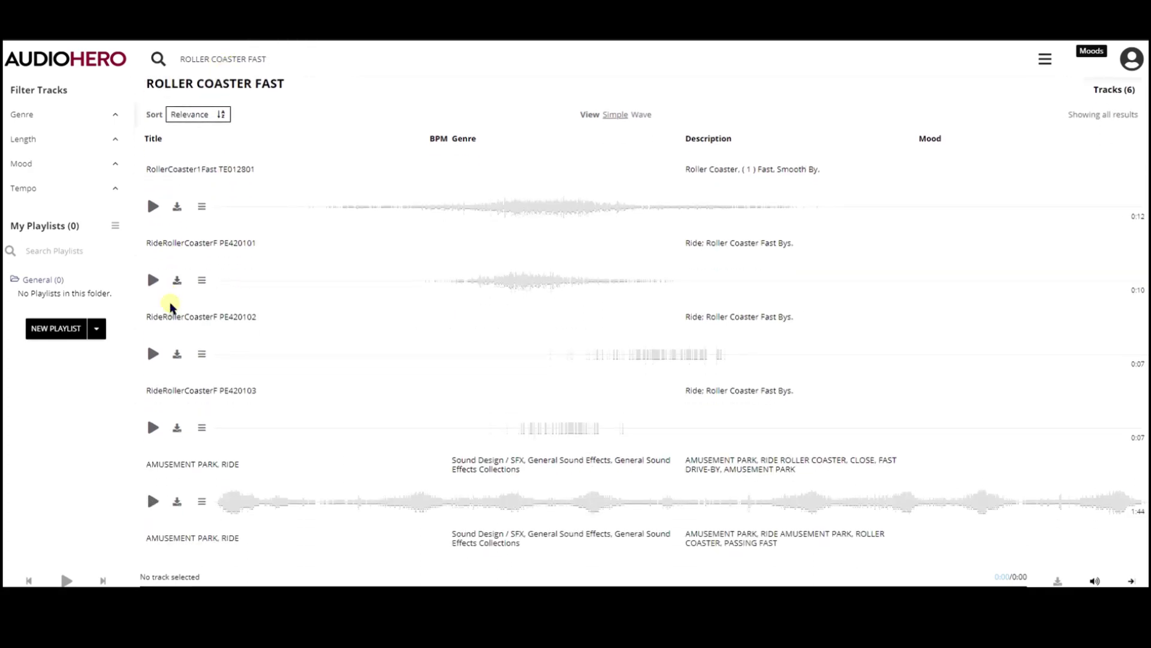
pyautogui.scroll(2, 171, 307)
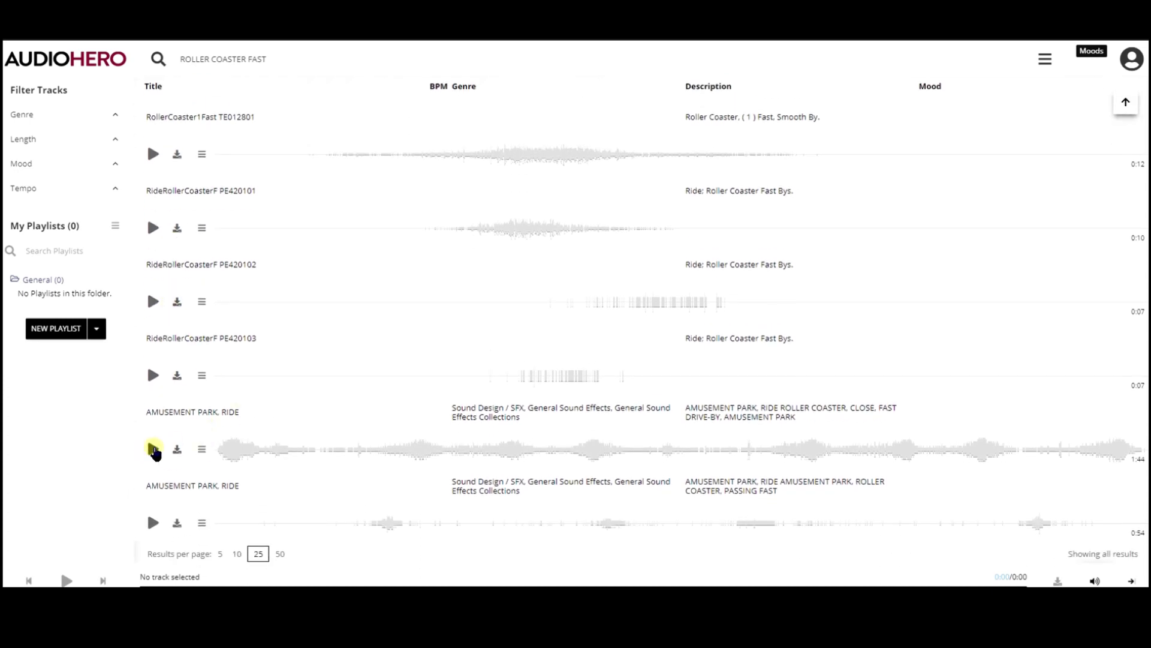
pyautogui.click(154, 449)
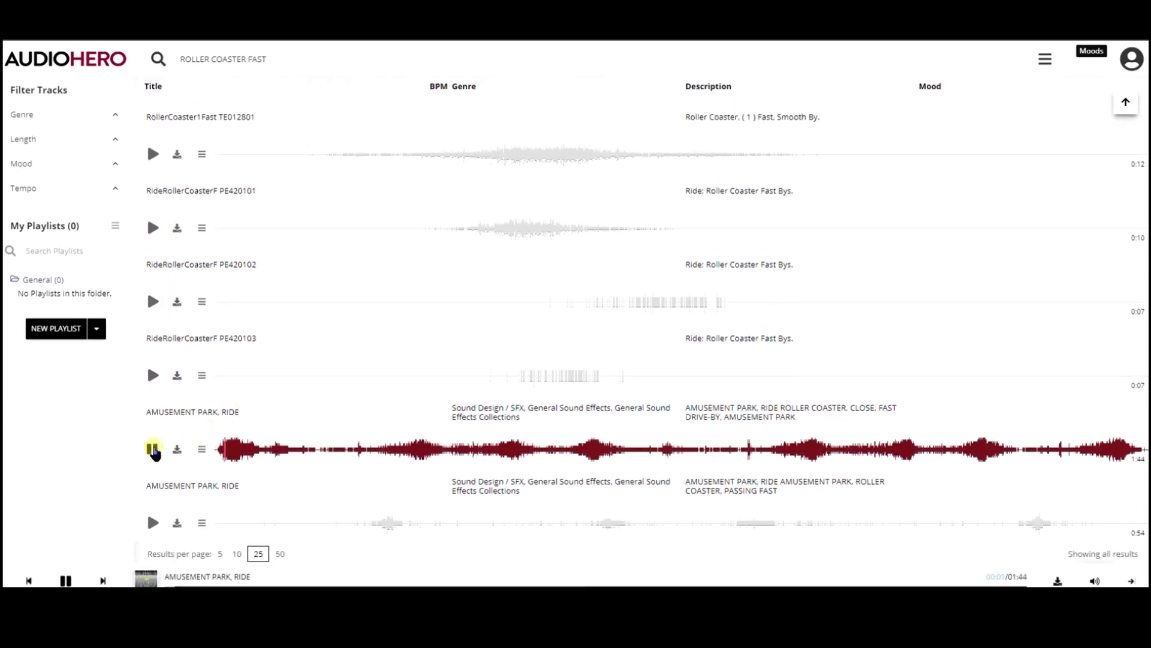